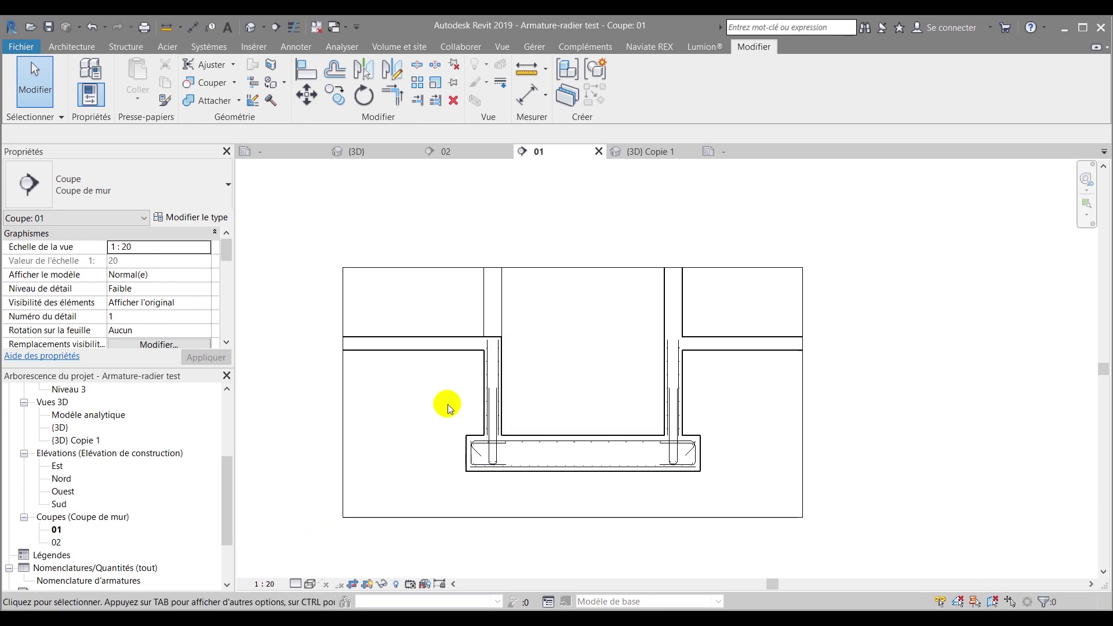
# - Dismiss the save reminder and place an aligned dimension chain below the raft through its ends, left wall faces, right-wall starter bar and right wall's outer face
pyautogui.scroll(2, 448, 405)
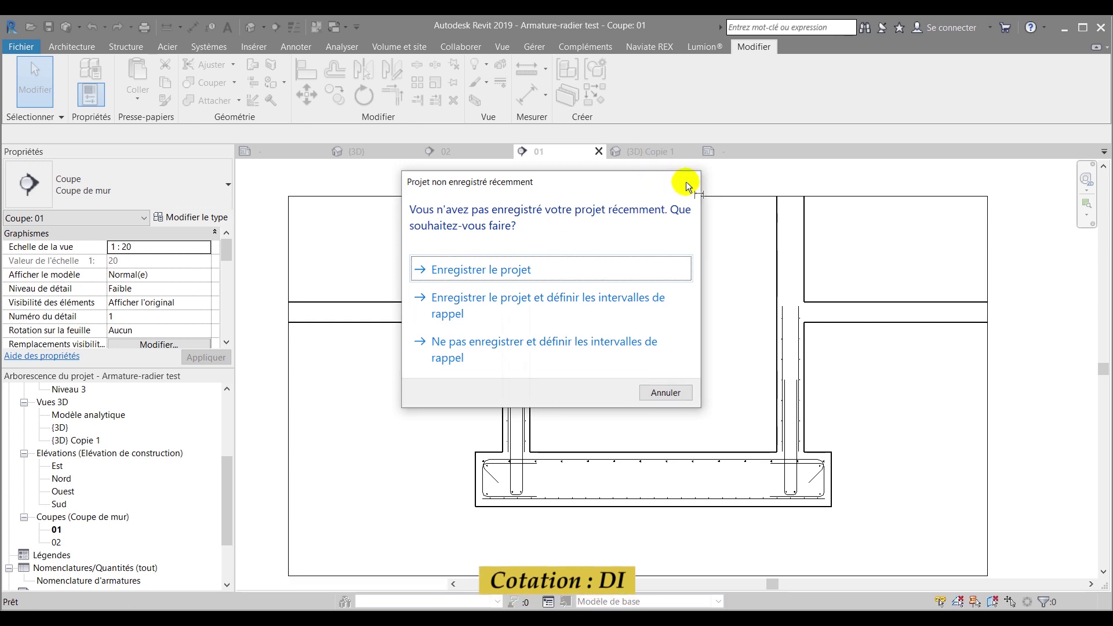
pyautogui.click(689, 182)
pyautogui.press('d')
pyautogui.press('i')
pyautogui.scroll(1, 468, 482)
pyautogui.scroll(1, 468, 482)
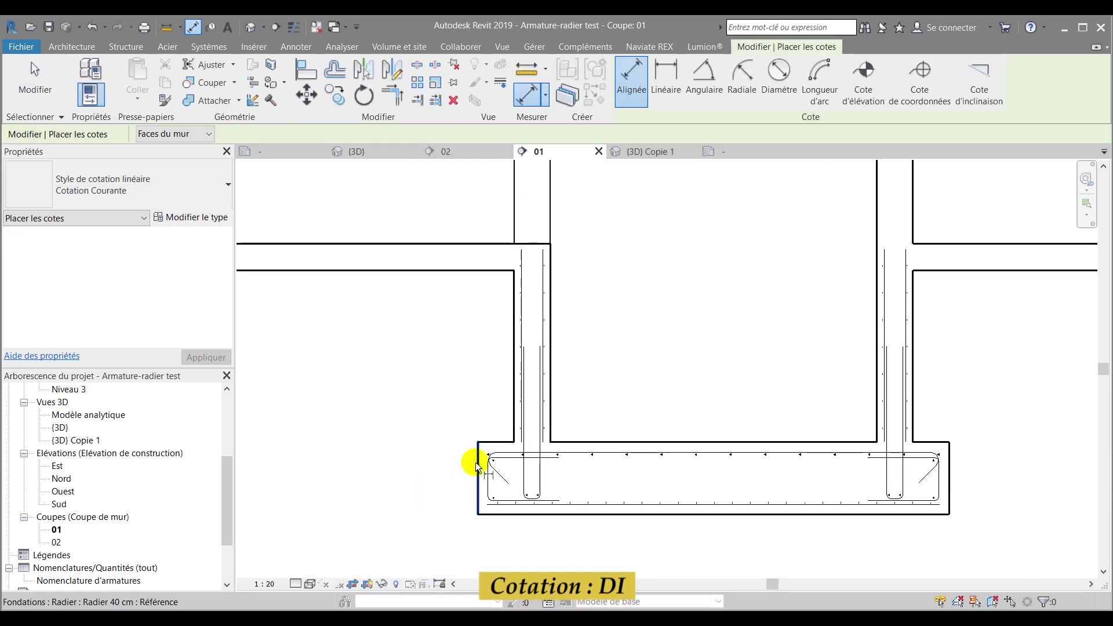
pyautogui.click(476, 462)
pyautogui.click(514, 367)
pyautogui.scroll(1, 551, 307)
pyautogui.click(539, 316)
pyautogui.scroll(-2, 431, 343)
pyautogui.click(765, 370)
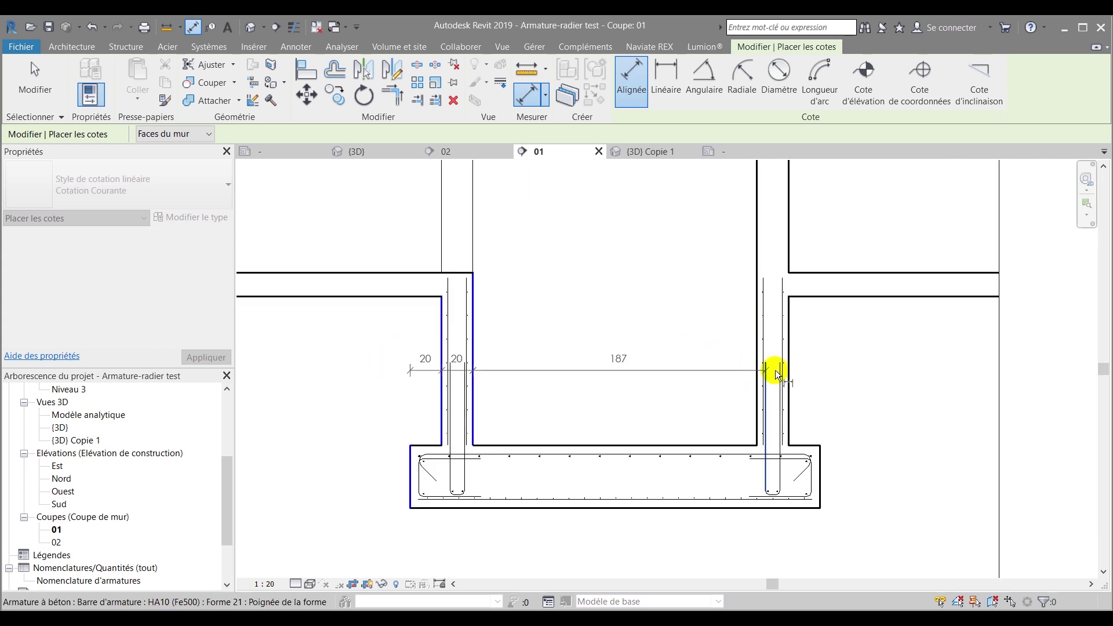
pyautogui.click(795, 381)
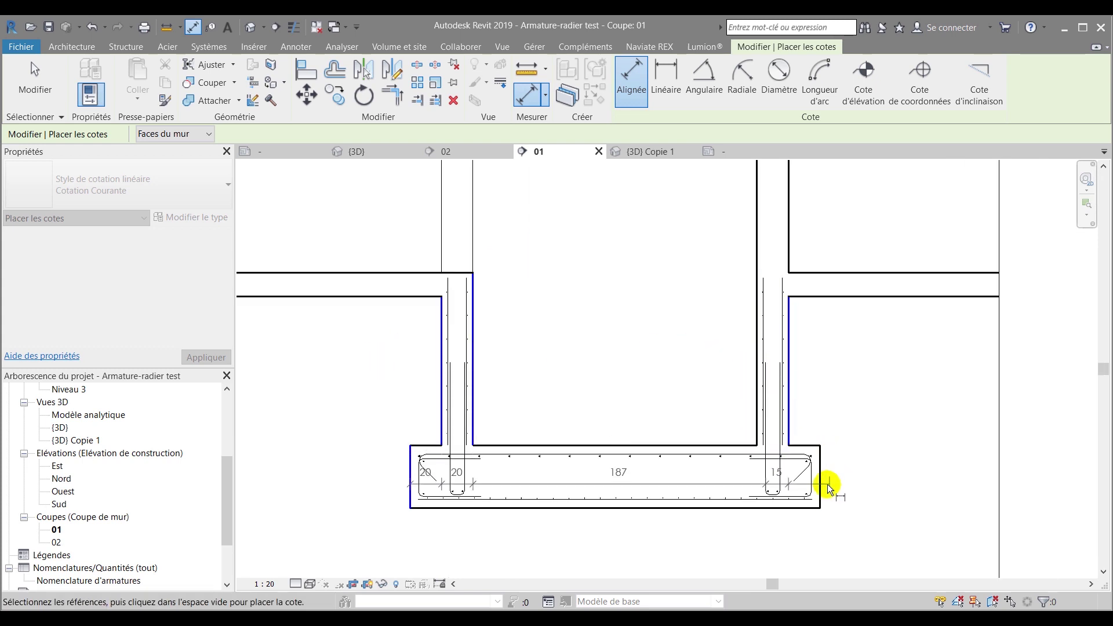
pyautogui.scroll(-2, 825, 485)
pyautogui.scroll(1, 628, 510)
pyautogui.scroll(2, 627, 510)
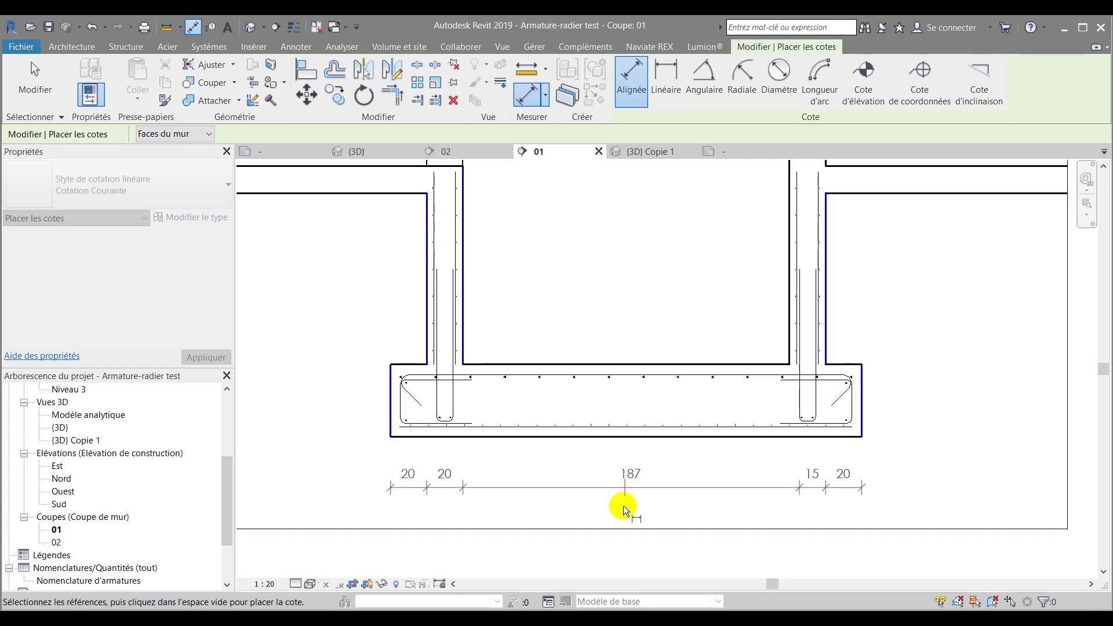
pyautogui.click(614, 542)
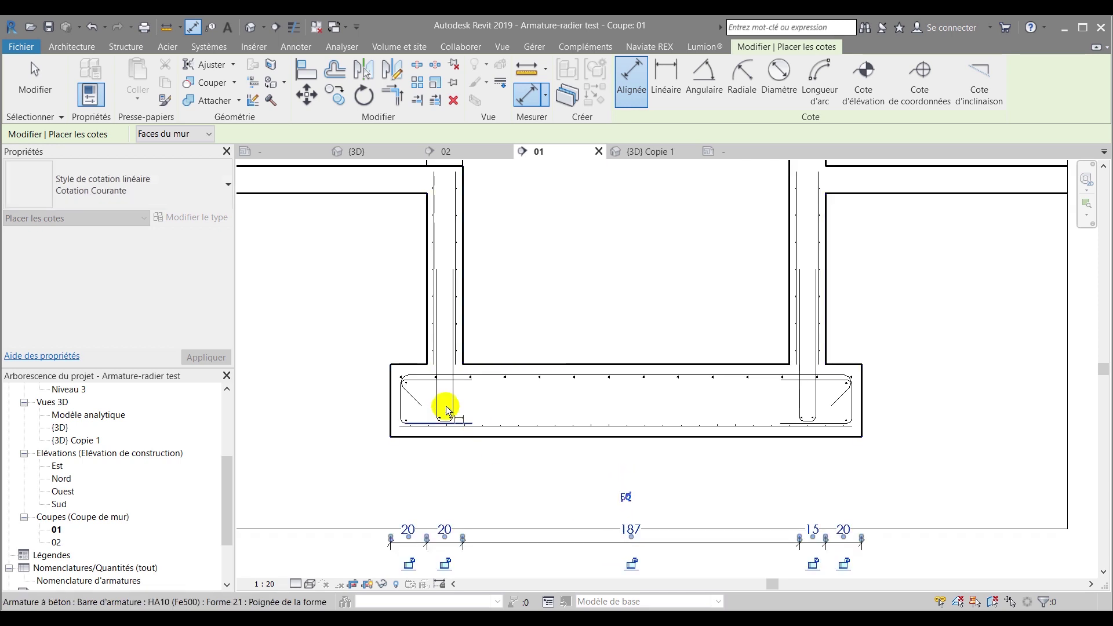
# - Place a second aligned dimension chain below the first, from the raft's left end through both wall centrelines to its right end
pyautogui.click(398, 356)
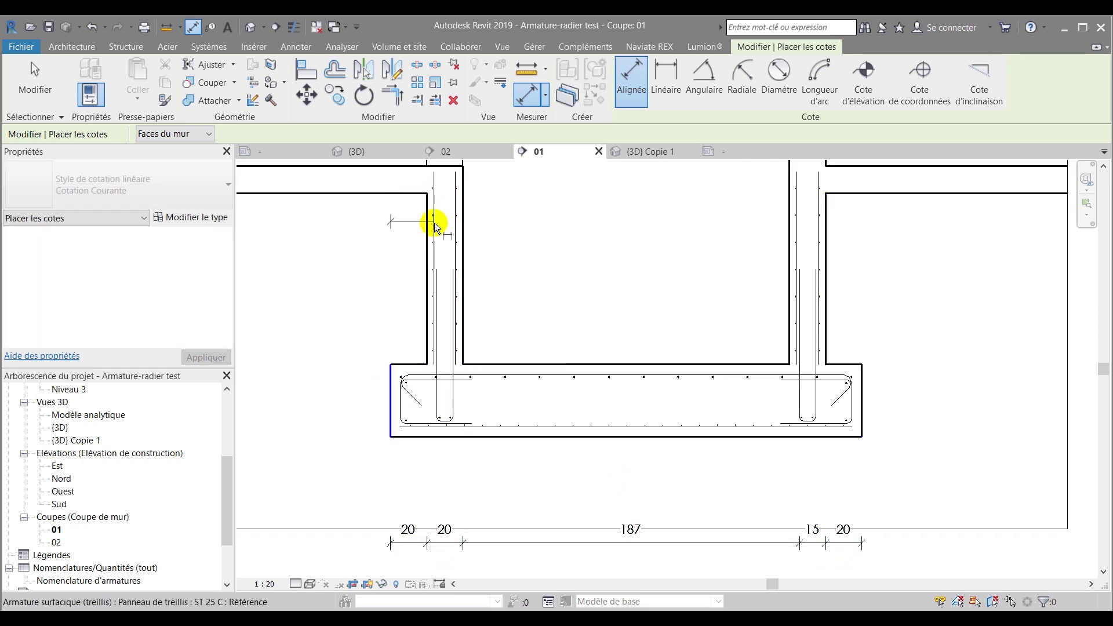
pyautogui.click(444, 229)
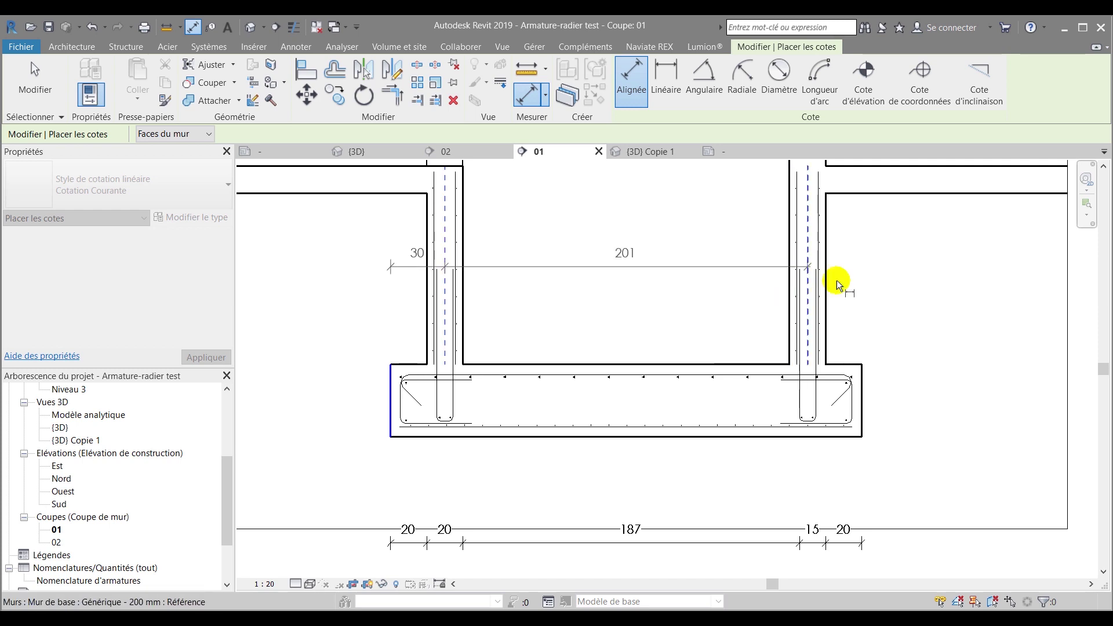
pyautogui.click(864, 402)
pyautogui.scroll(-3, 621, 323)
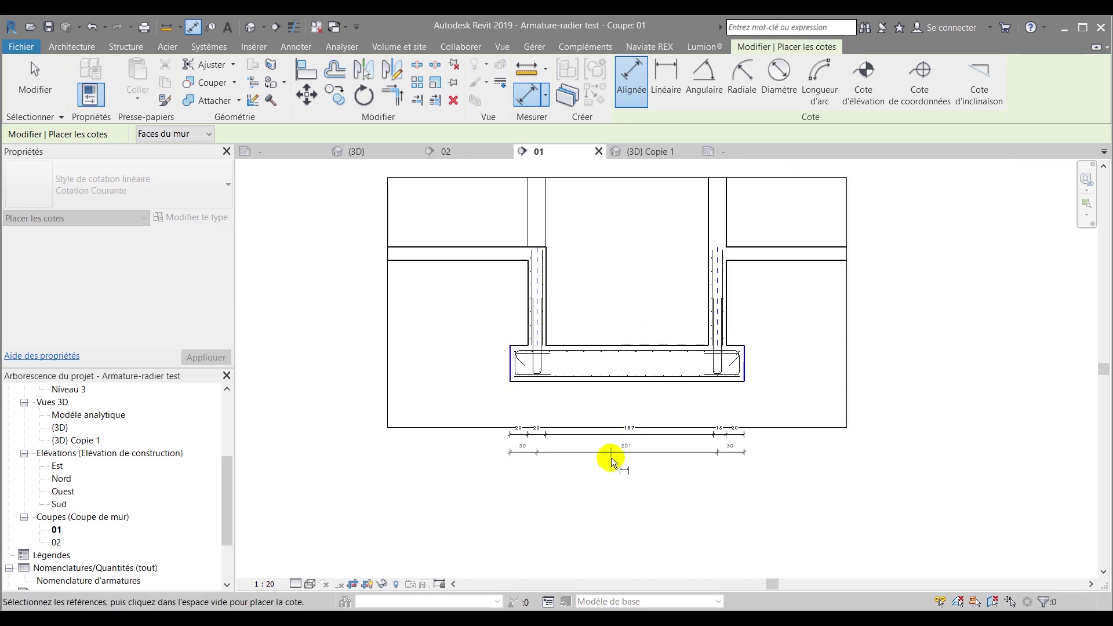
pyautogui.click(611, 457)
# - Dimension the raft's overall width between its two end faces, below the wall-centreline chain
pyautogui.scroll(2, 611, 459)
pyautogui.click(434, 283)
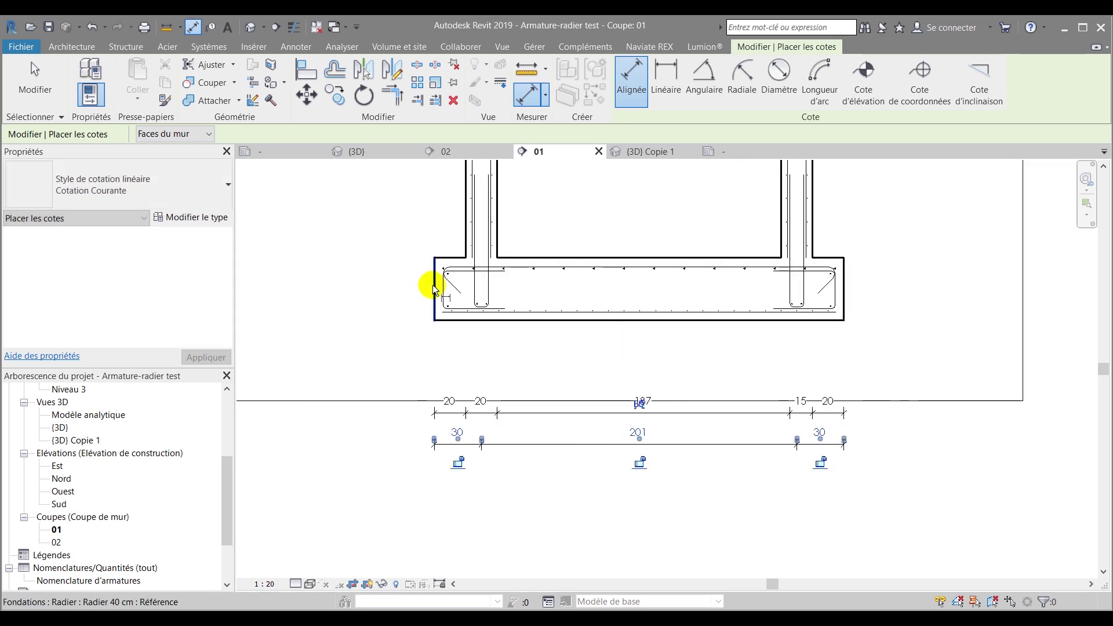
pyautogui.click(846, 291)
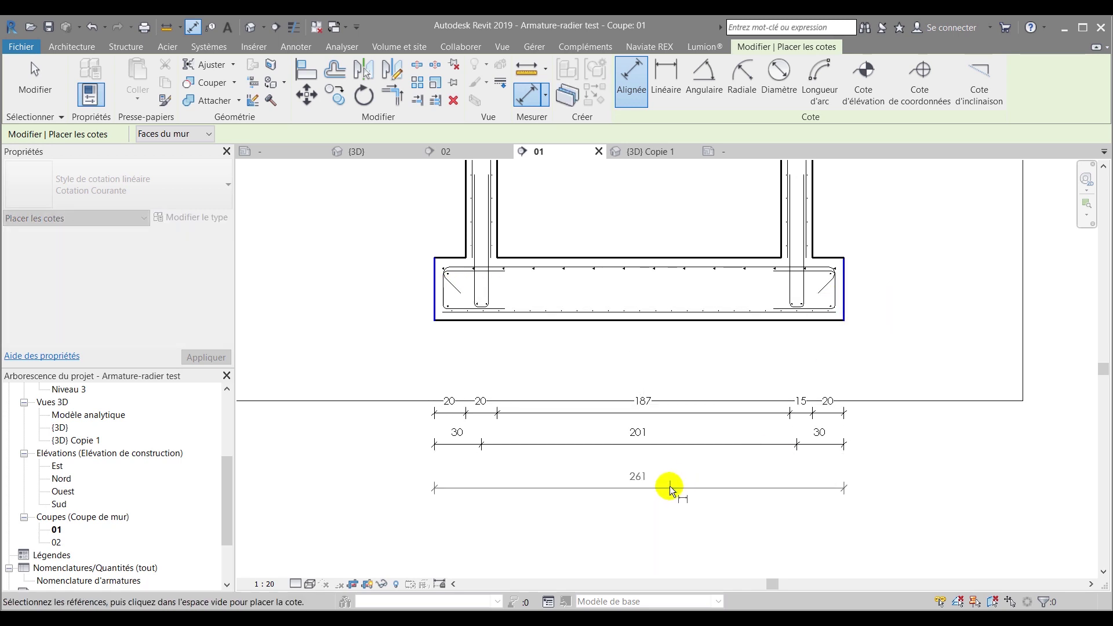
pyautogui.click(669, 471)
# - Dimension the raft's thickness with a vertical dimension outside its left end
pyautogui.scroll(4, 430, 319)
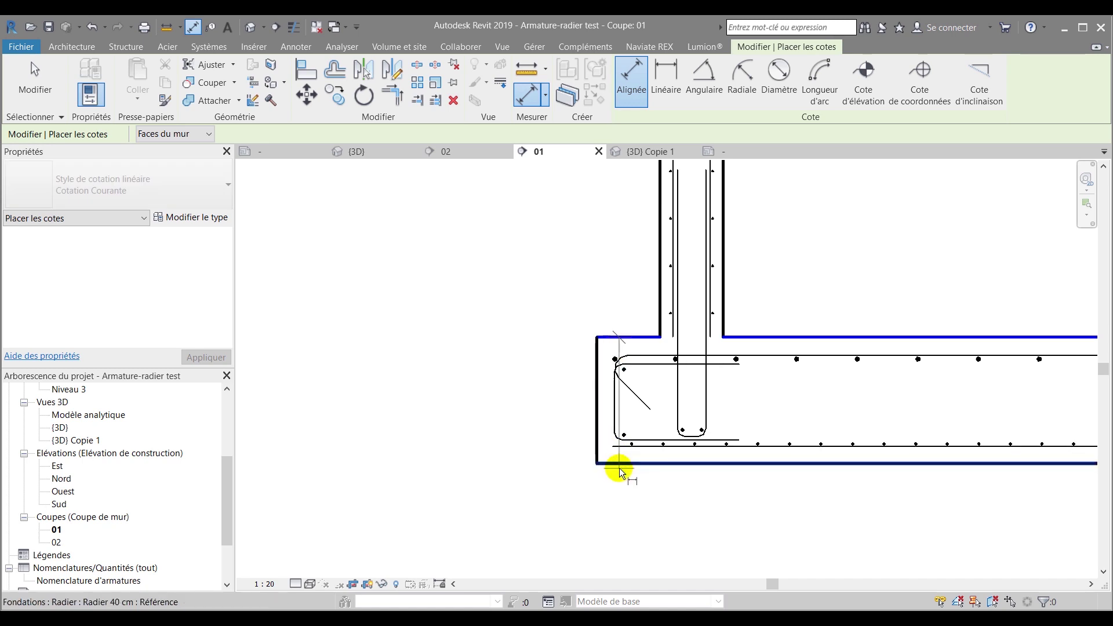
pyautogui.click(620, 464)
pyautogui.click(555, 450)
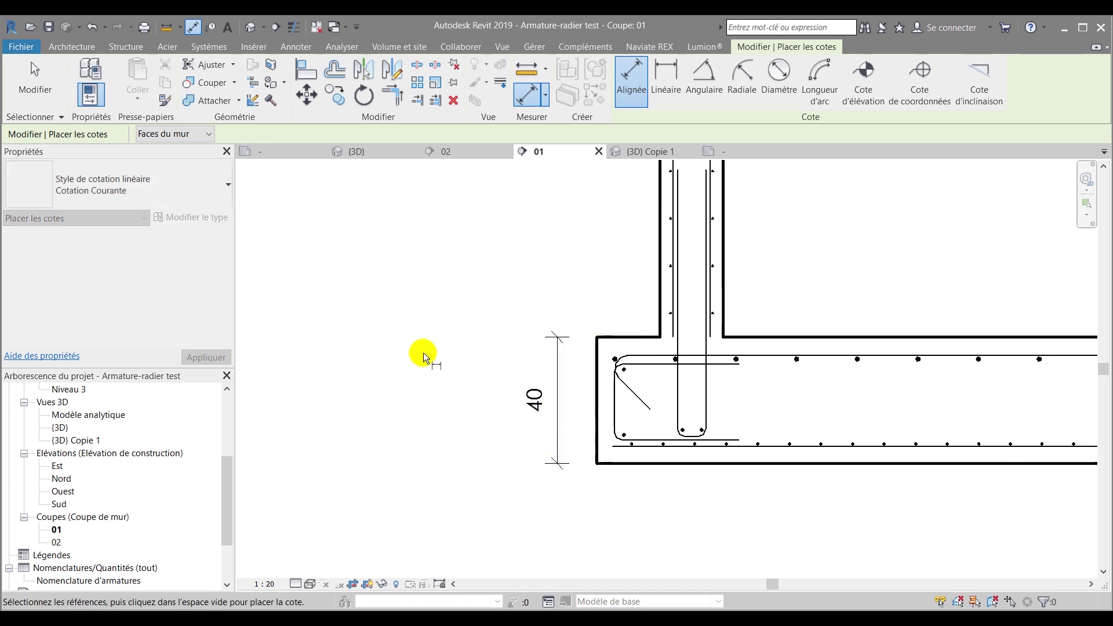
pyautogui.scroll(-4, 492, 370)
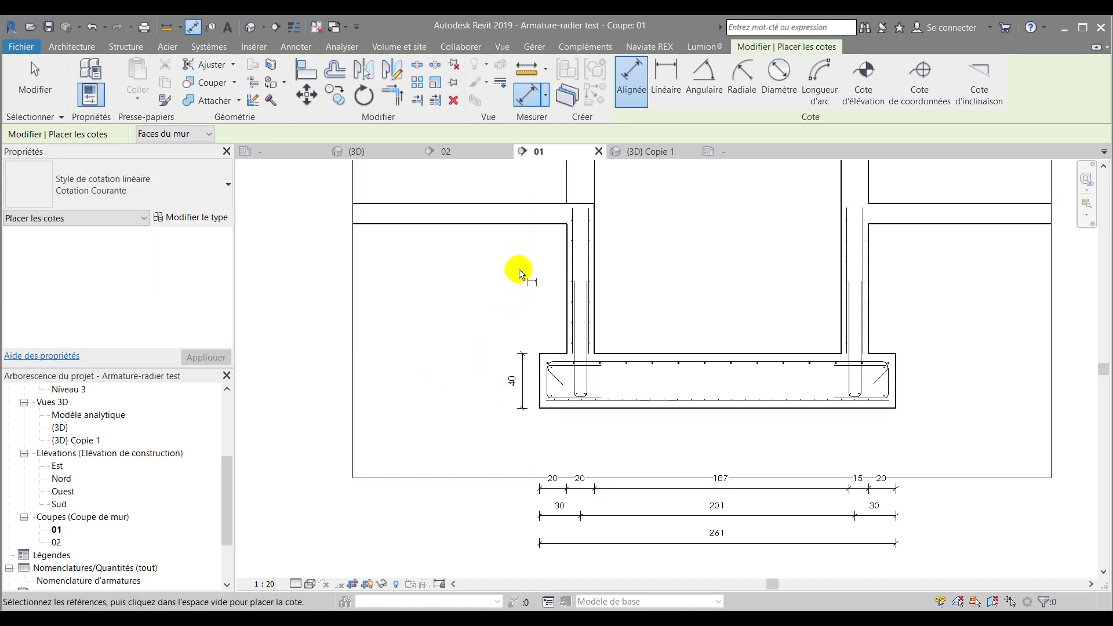
pyautogui.press('Escape')
pyautogui.press('Escape')
# - Extend the raft thickness dimension with witness lines at the underside and top face of the left floor slab
pyautogui.scroll(4, 511, 356)
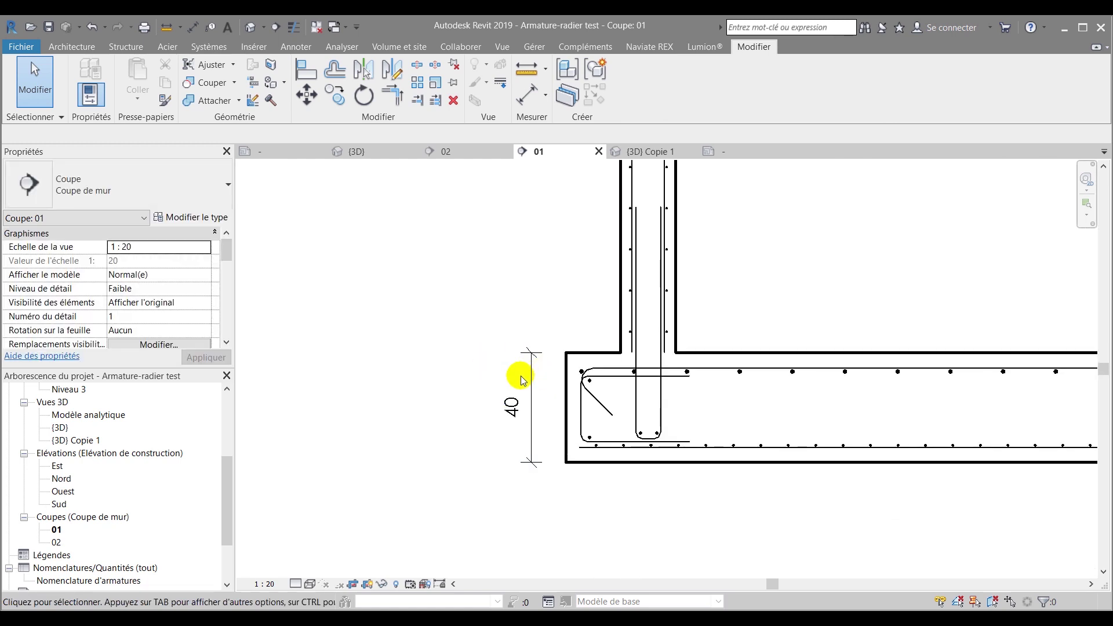
pyautogui.scroll(-4, 528, 386)
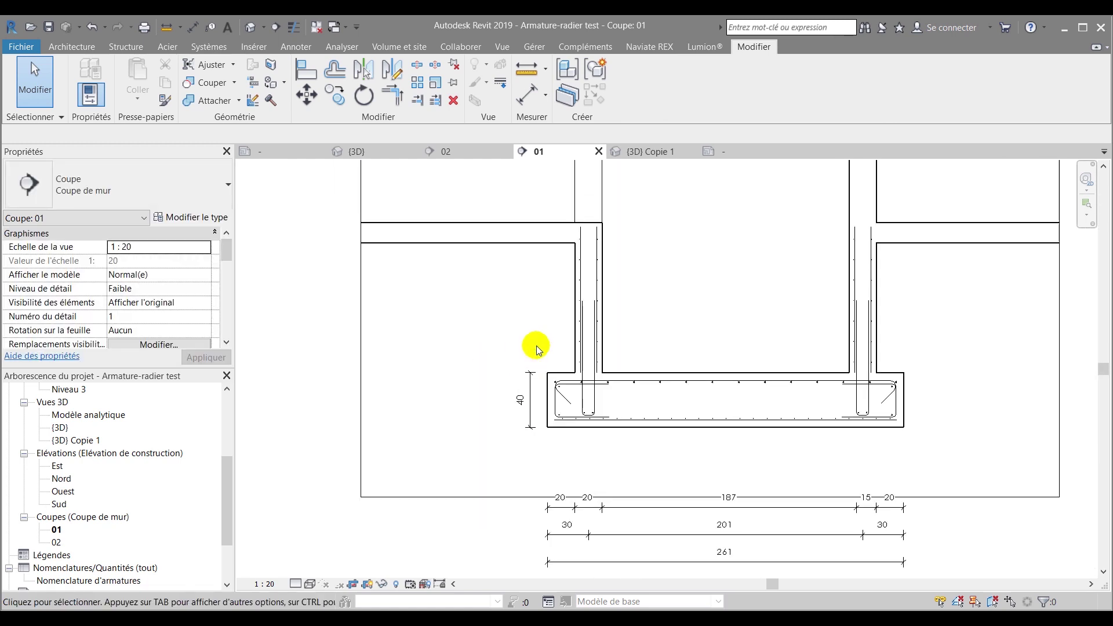
pyautogui.click(529, 387)
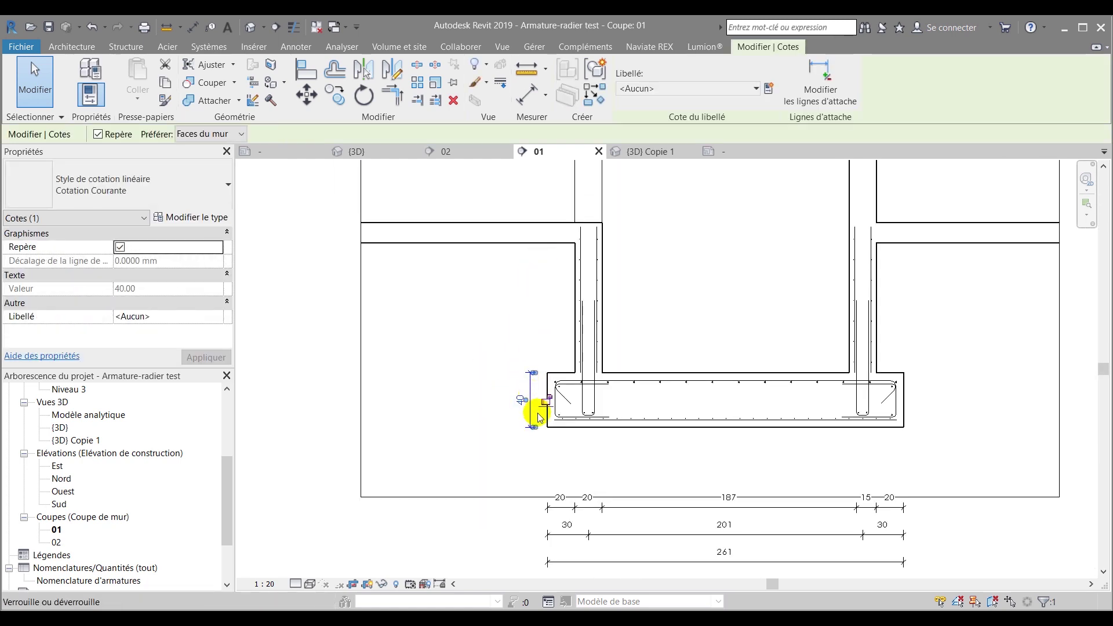
pyautogui.click(822, 80)
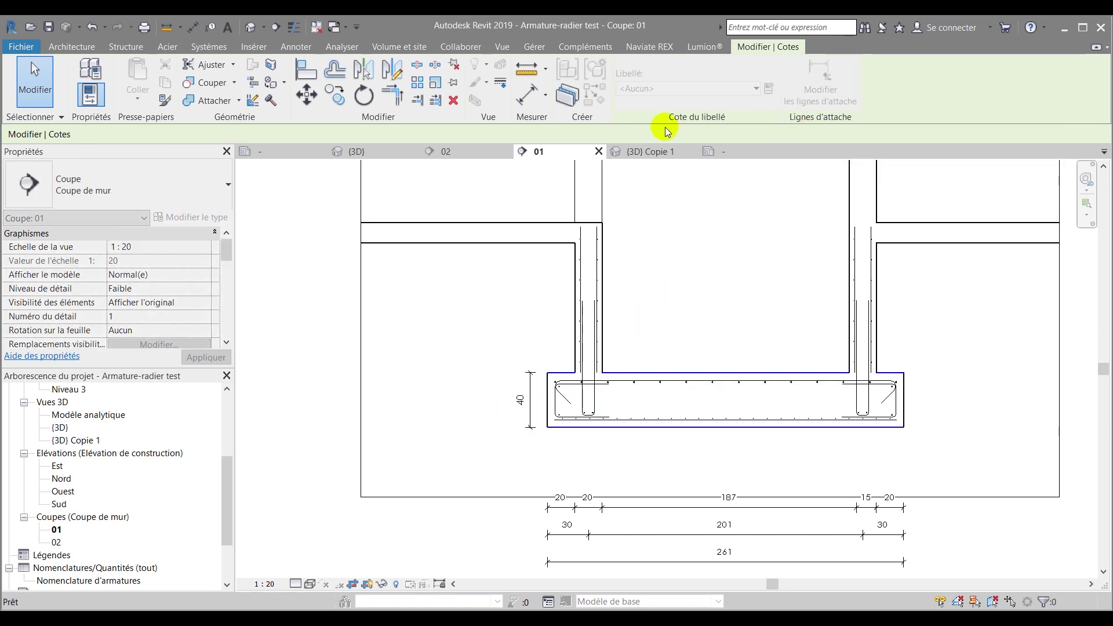
pyautogui.scroll(4, 507, 244)
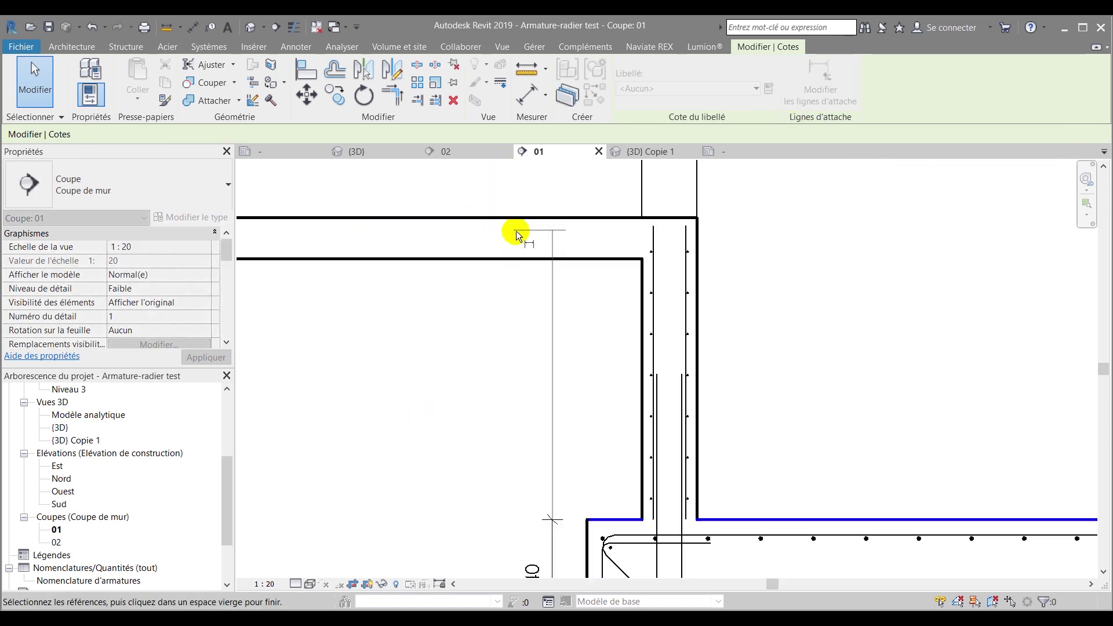
pyautogui.click(574, 263)
pyautogui.scroll(-2, 533, 301)
pyautogui.scroll(2, 543, 248)
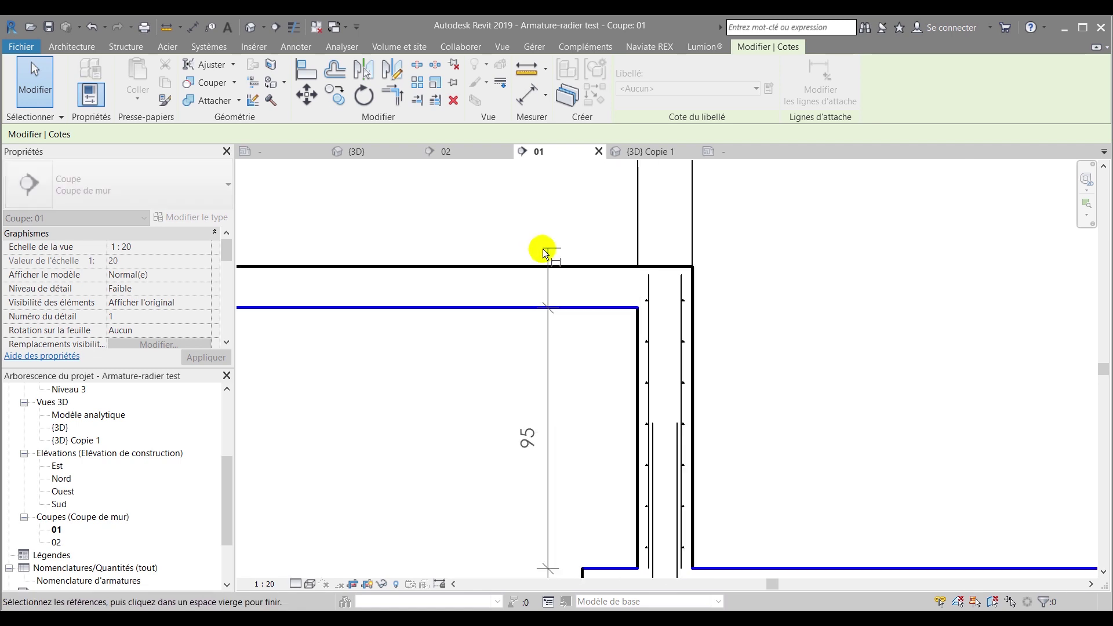
pyautogui.click(552, 266)
pyautogui.click(427, 430)
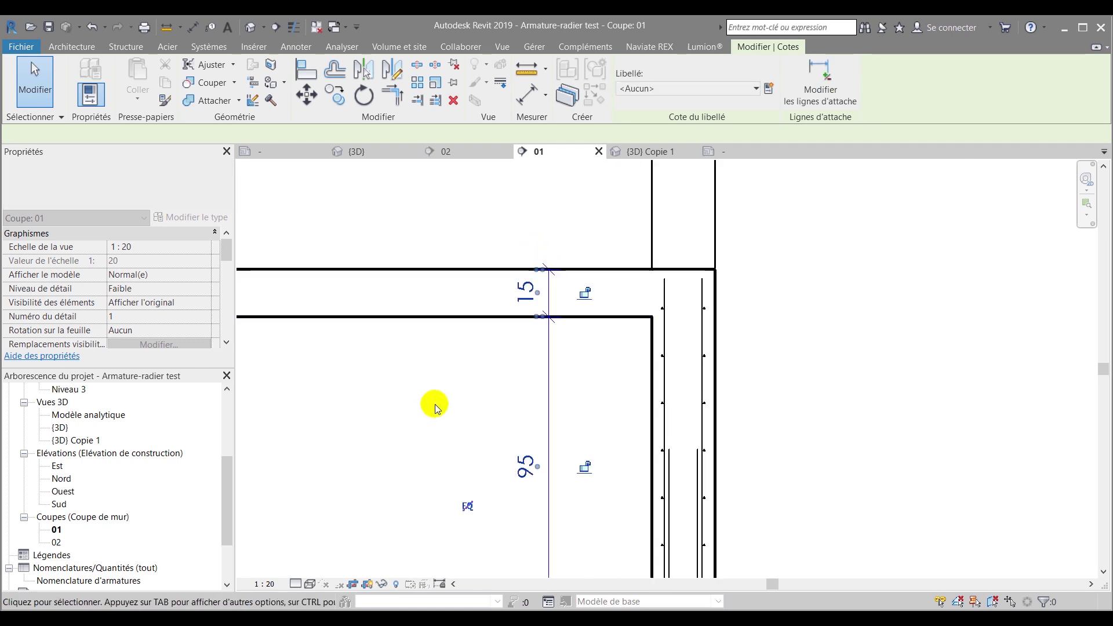
pyautogui.scroll(-2, 406, 409)
pyautogui.click(704, 419)
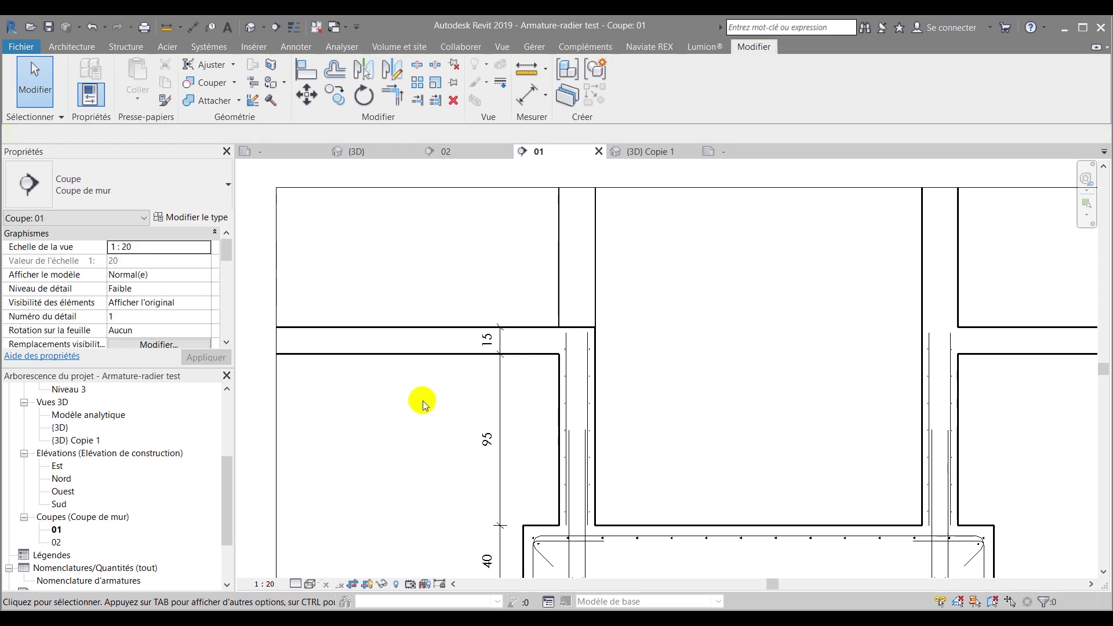
pyautogui.scroll(-2, 406, 340)
pyautogui.scroll(-2, 597, 371)
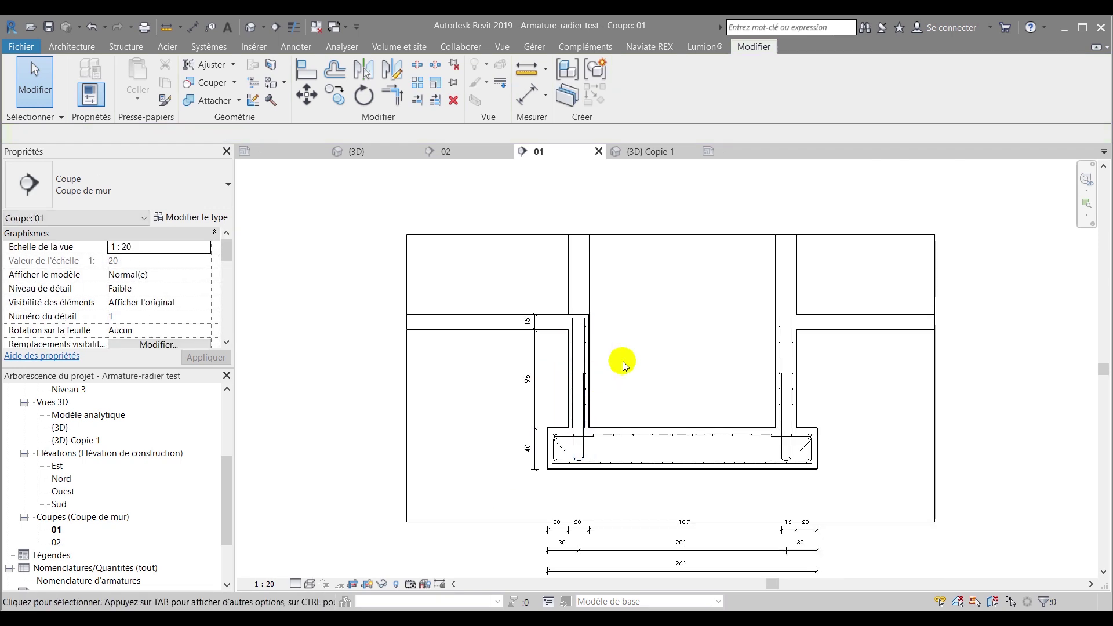
pyautogui.scroll(2, 597, 324)
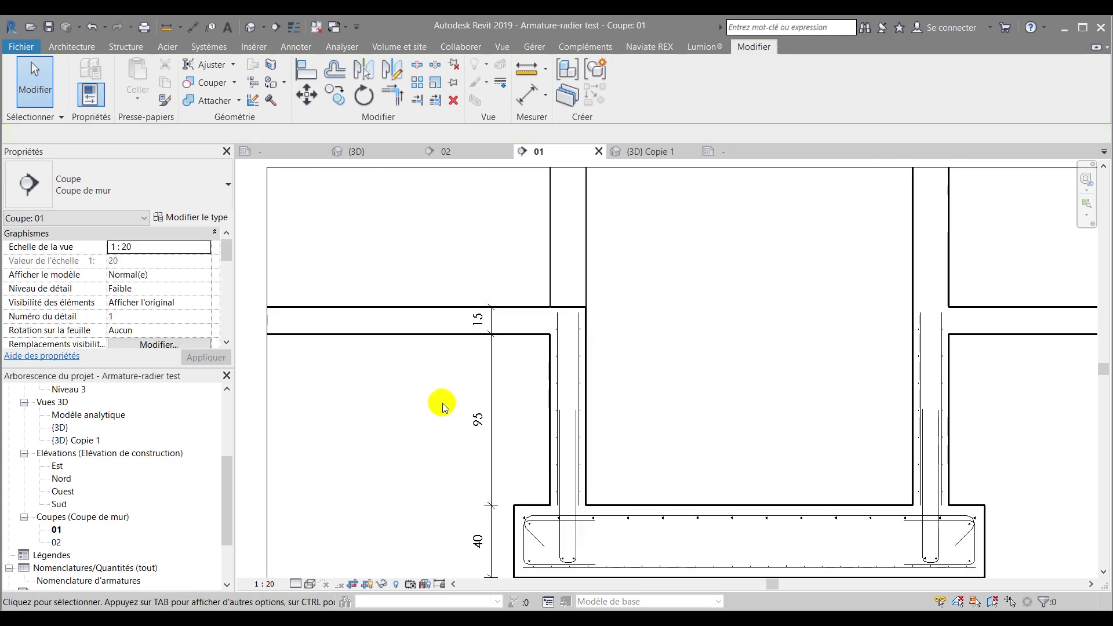
pyautogui.scroll(-2, 566, 396)
pyautogui.scroll(2, 490, 423)
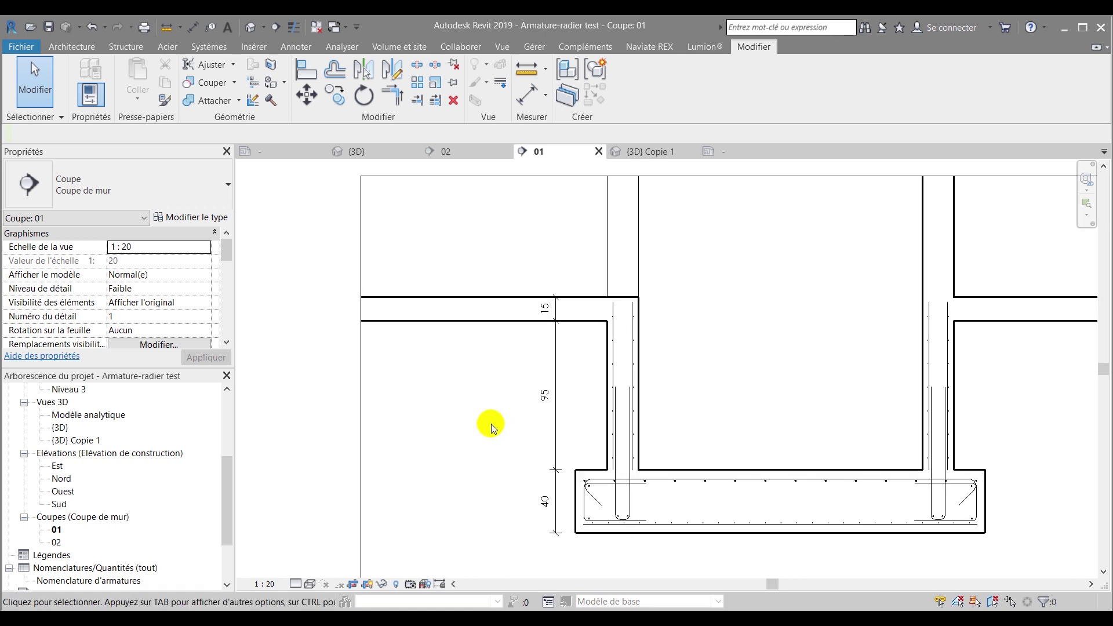
pyautogui.scroll(-2, 507, 414)
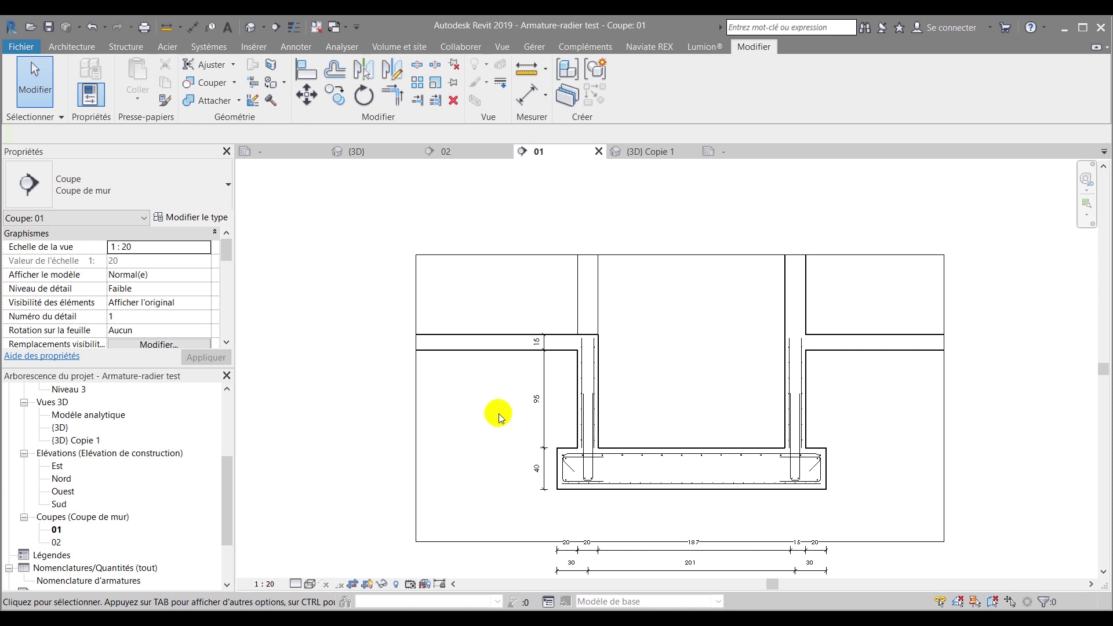
pyautogui.scroll(2, 582, 452)
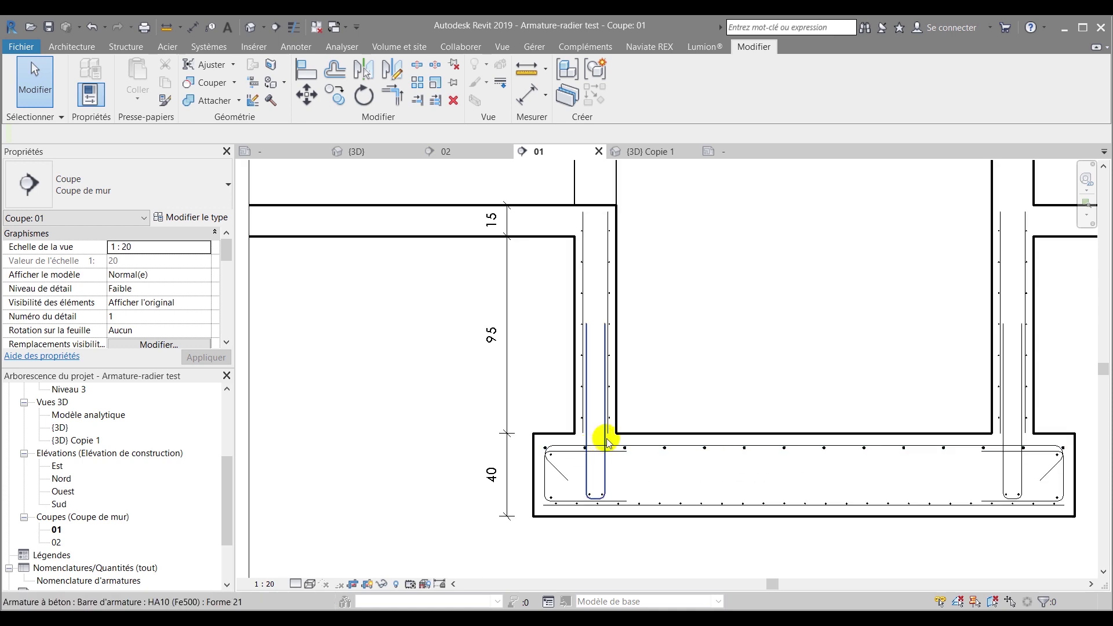
pyautogui.moveTo(667, 344); pyautogui.dragTo(572, 357, button='middle')
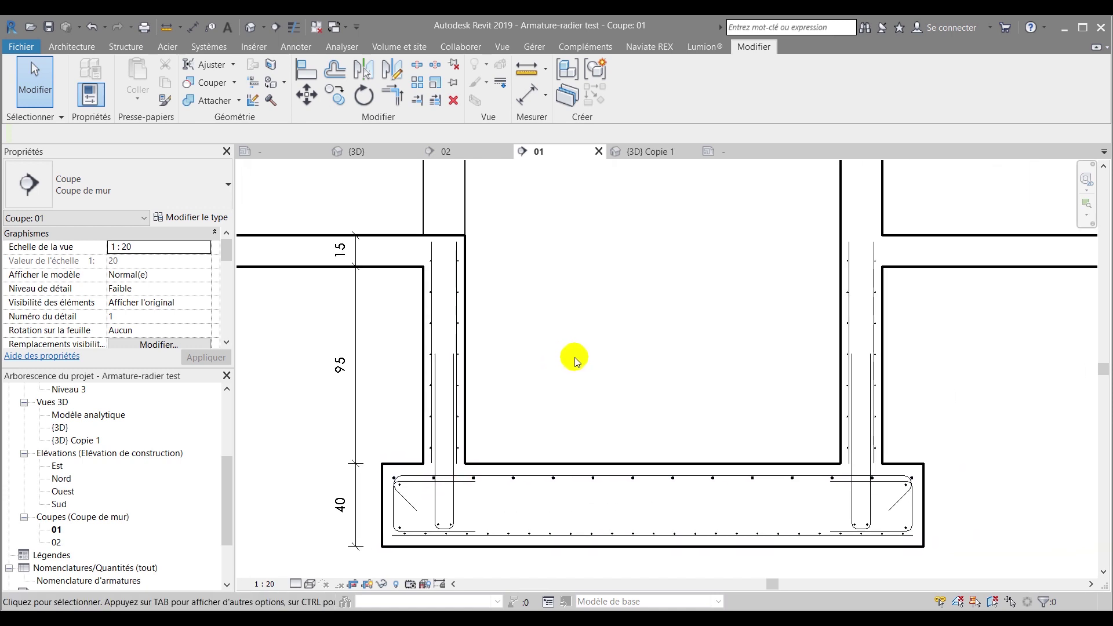
pyautogui.press('t')
pyautogui.press('g')
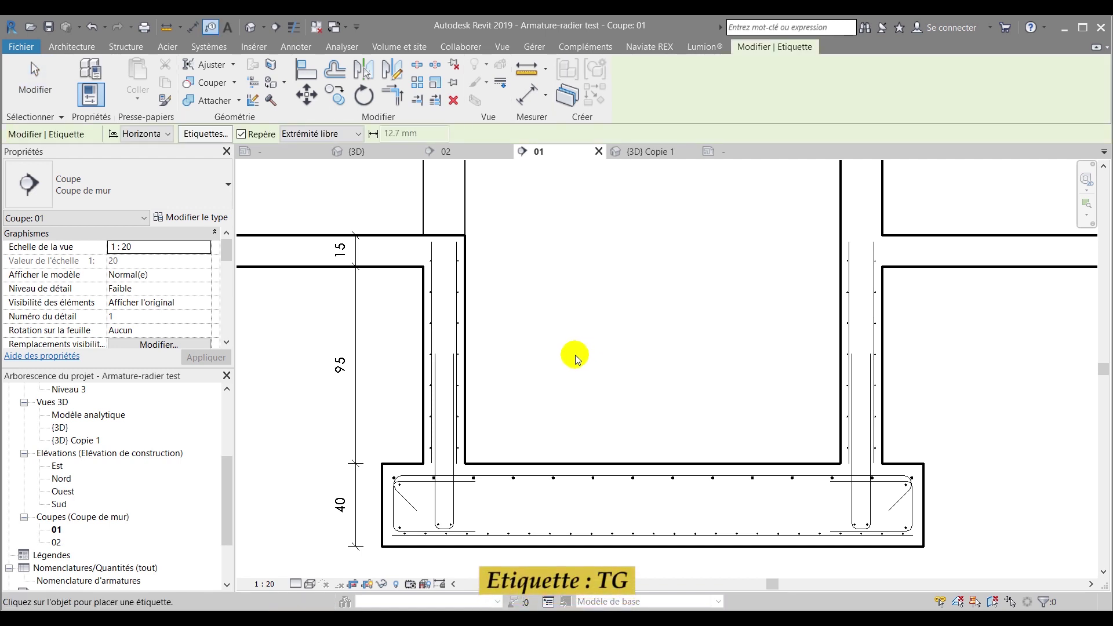
pyautogui.press('Escape')
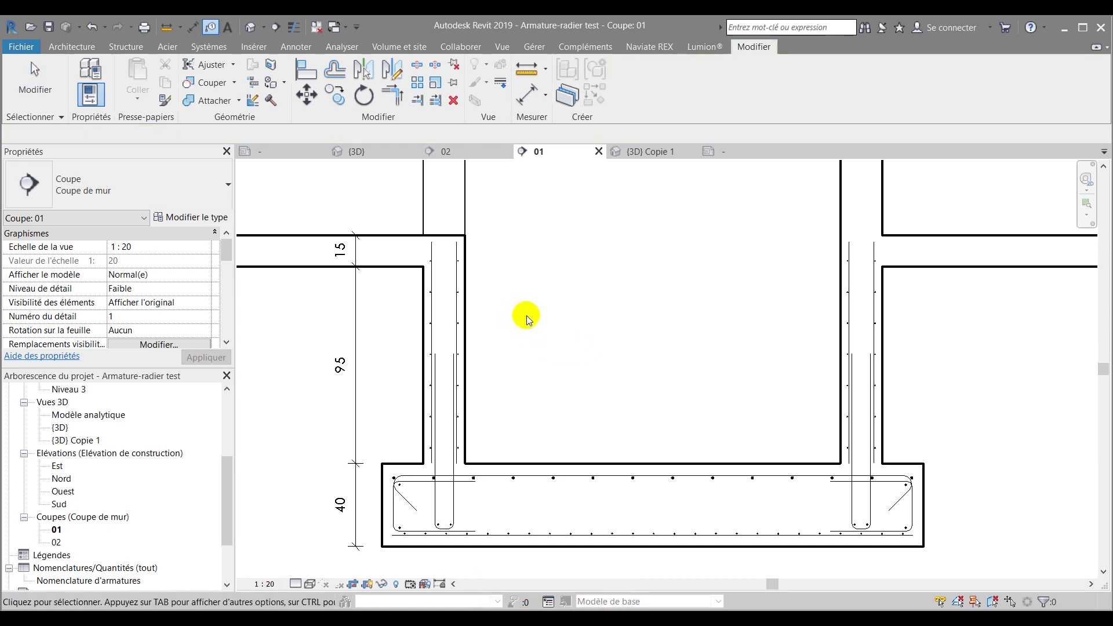
# - Start tagging by category and review the tags and symbols loaded for the structural categories
pyautogui.click(288, 47)
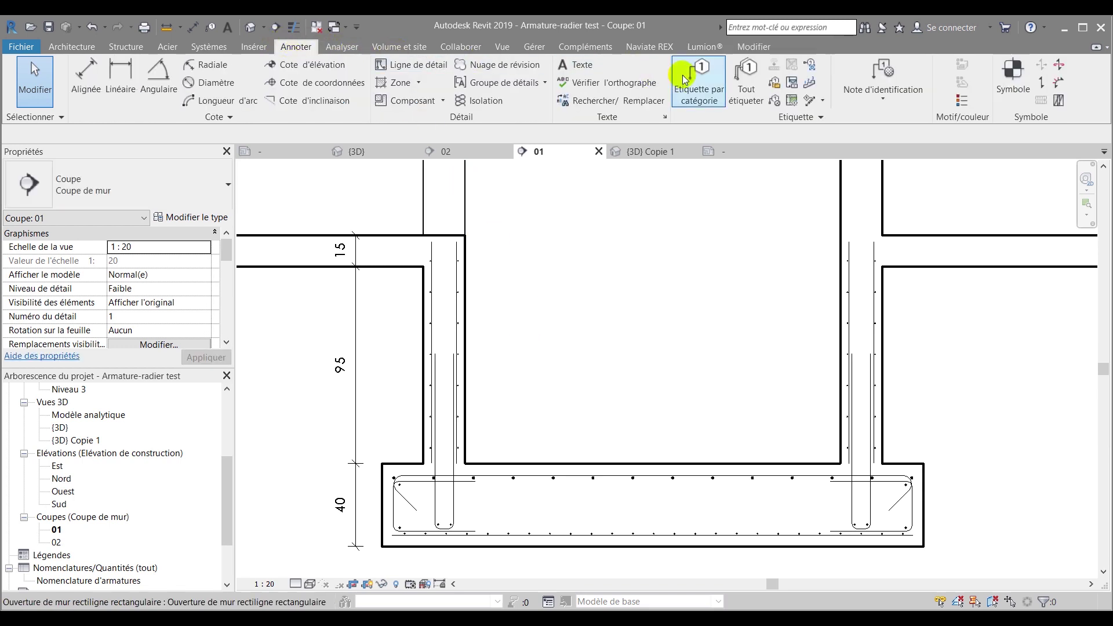
pyautogui.click(700, 86)
pyautogui.scroll(-3, 616, 392)
pyautogui.scroll(2, 571, 406)
pyautogui.scroll(-1, 567, 375)
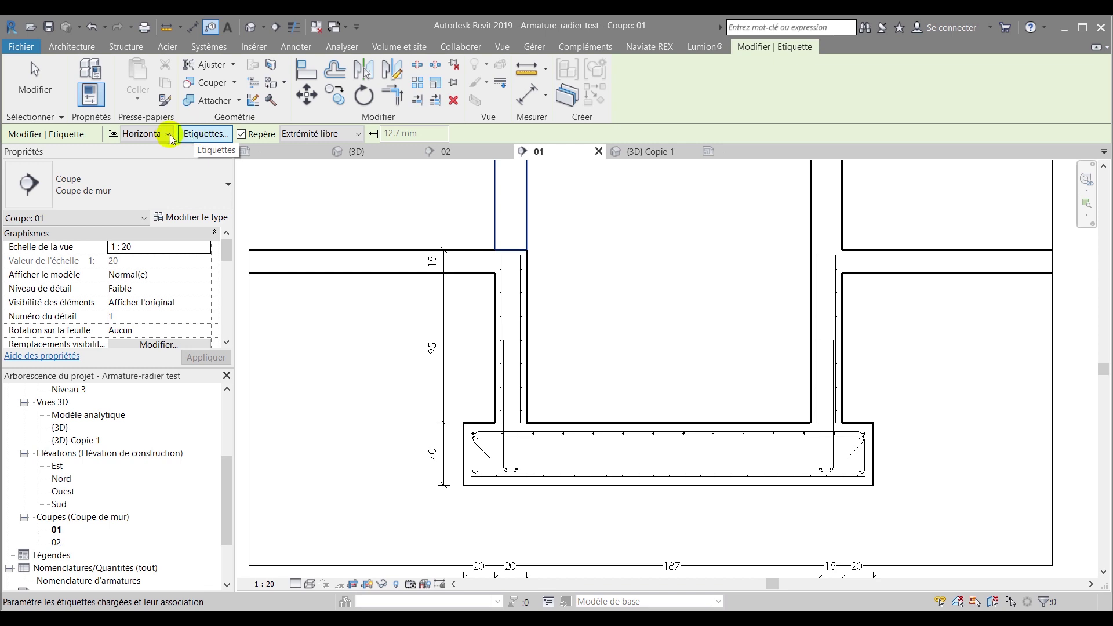
pyautogui.click(203, 135)
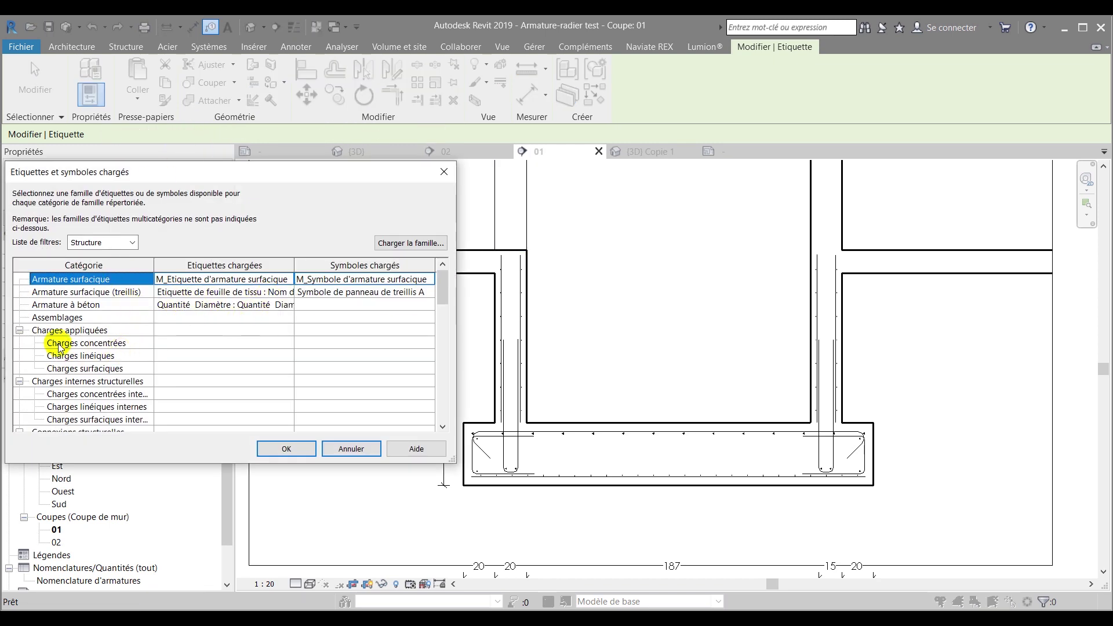
pyautogui.scroll(-2, 93, 356)
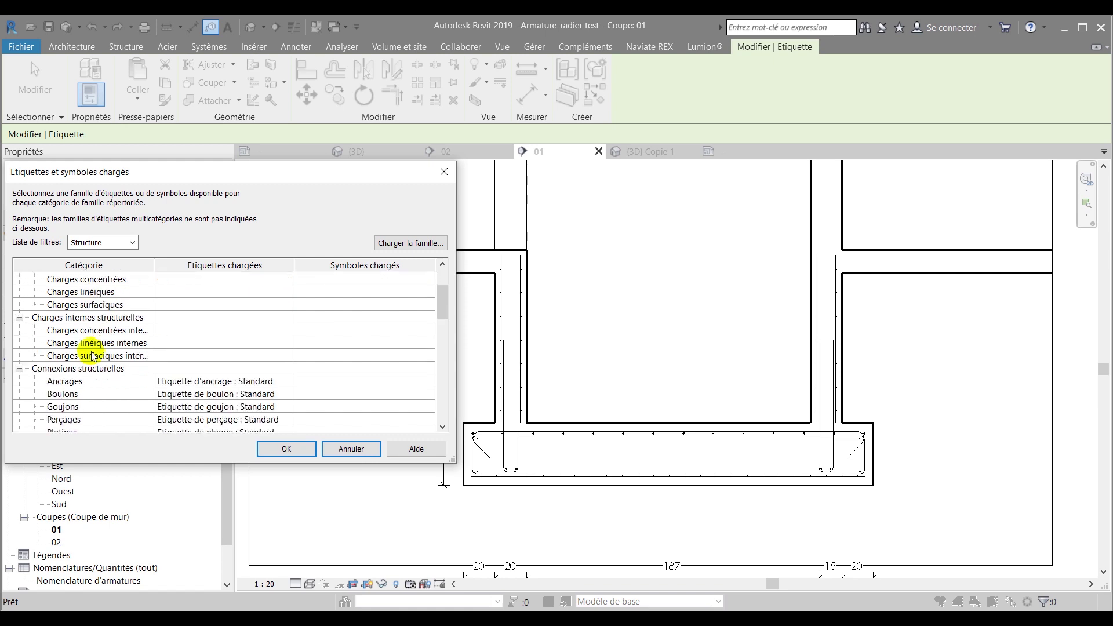
pyautogui.scroll(-6, 90, 391)
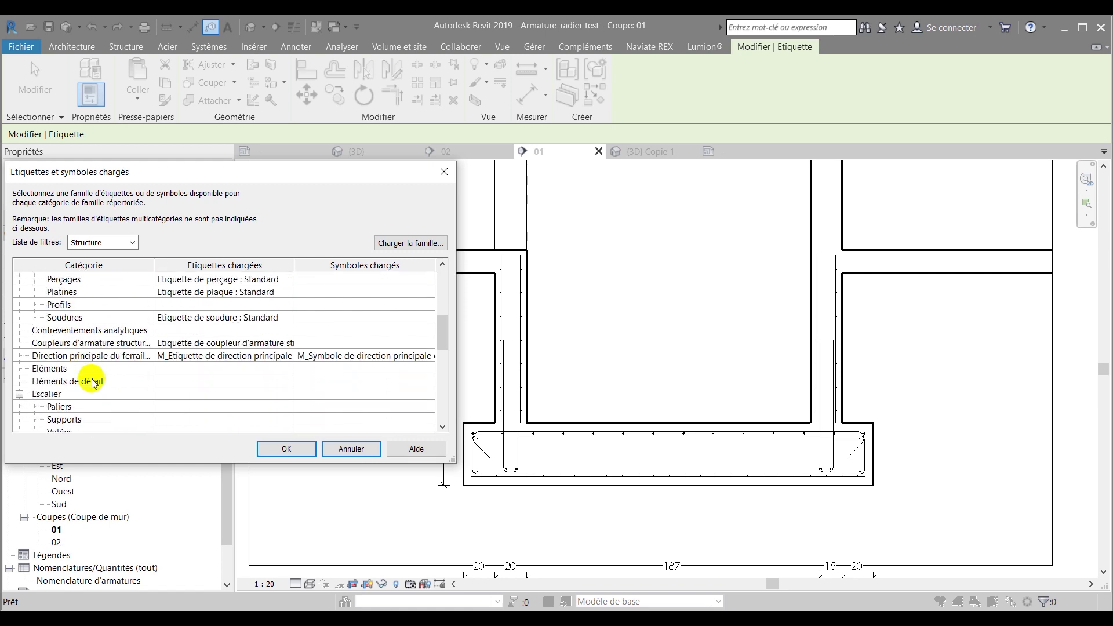
pyautogui.scroll(3, 92, 378)
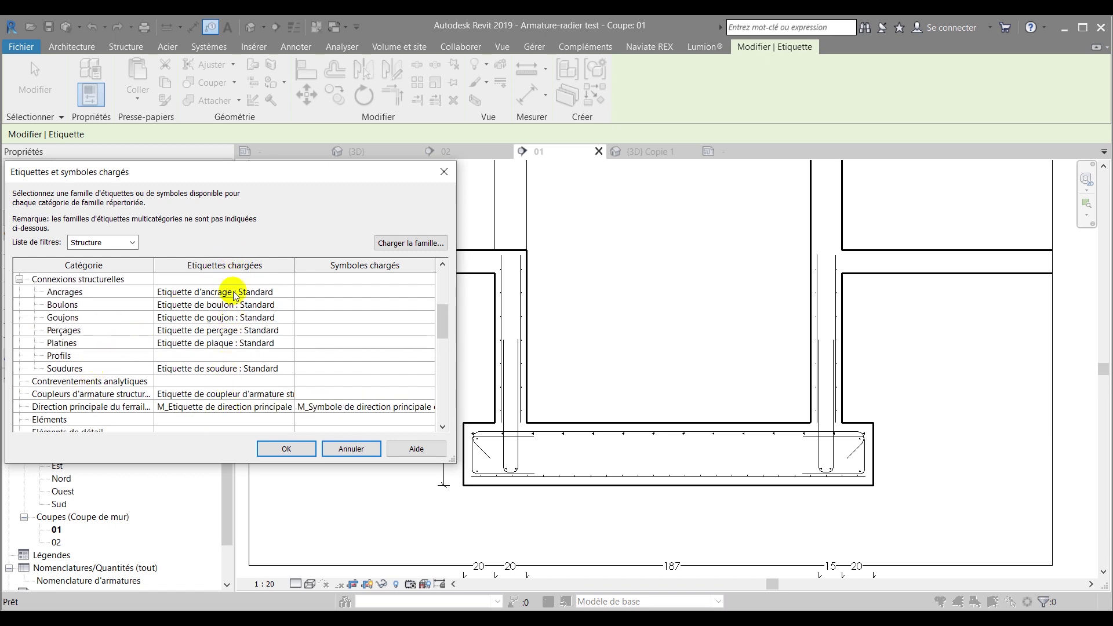
pyautogui.scroll(4, 224, 369)
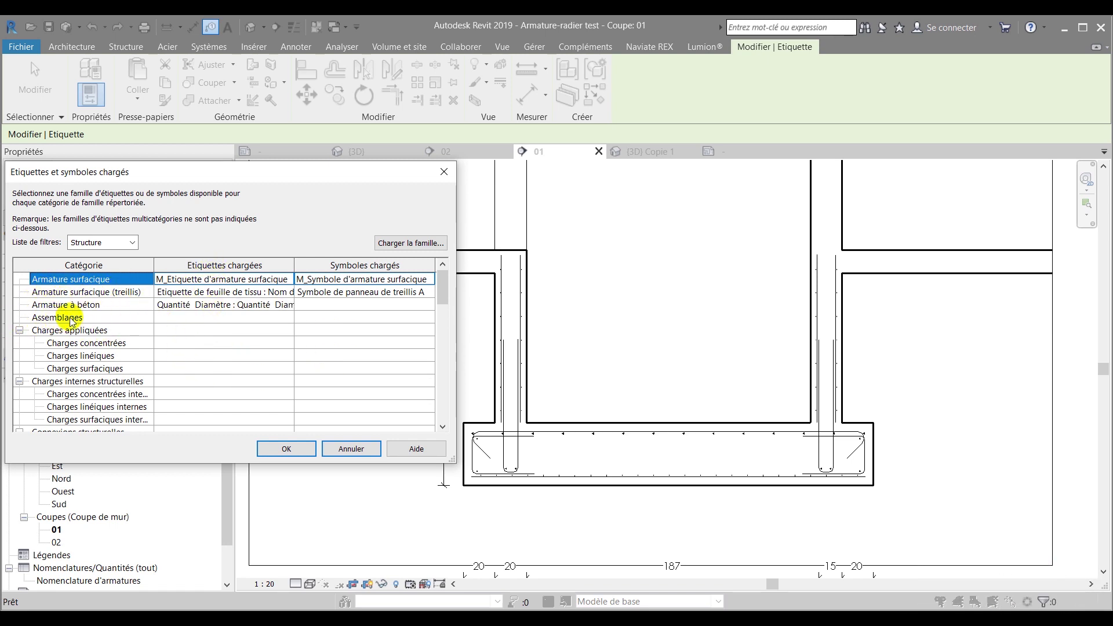
# - Check the tag types available for fabric sheets and structural rebar, leaving the loaded tag settings unchanged
pyautogui.click(278, 291)
pyautogui.click(286, 293)
pyautogui.click(287, 293)
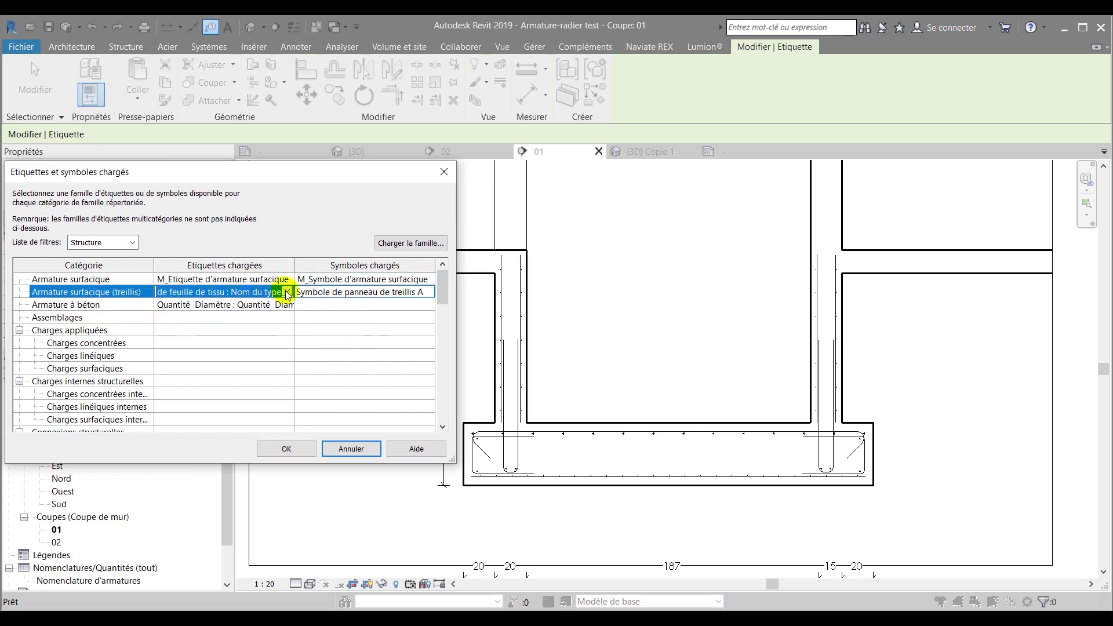
pyautogui.click(286, 308)
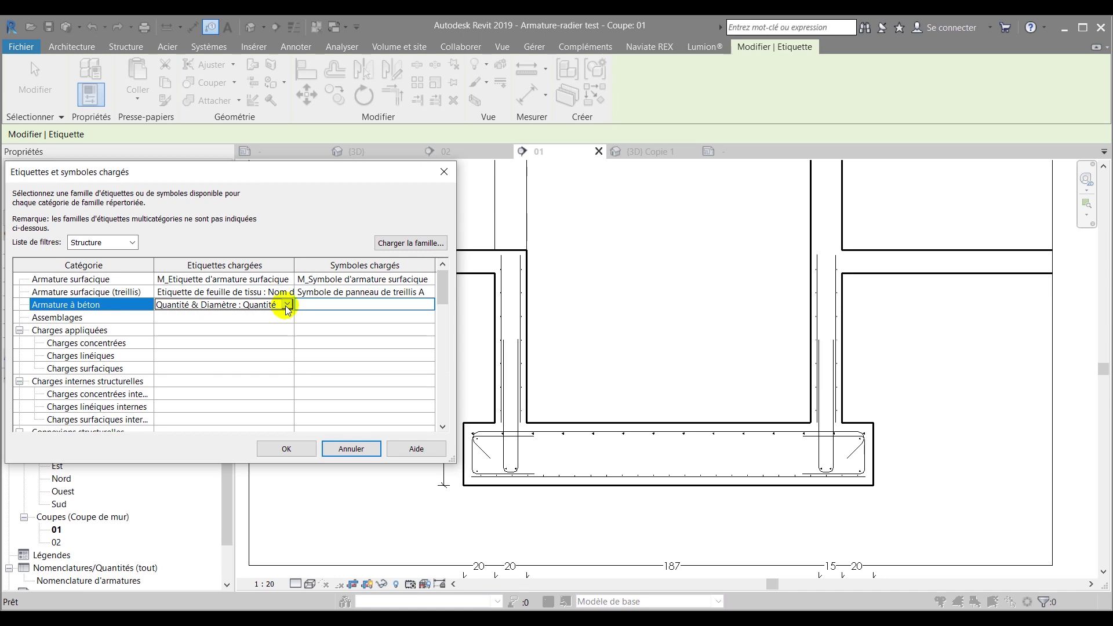
pyautogui.click(287, 305)
pyautogui.click(287, 305)
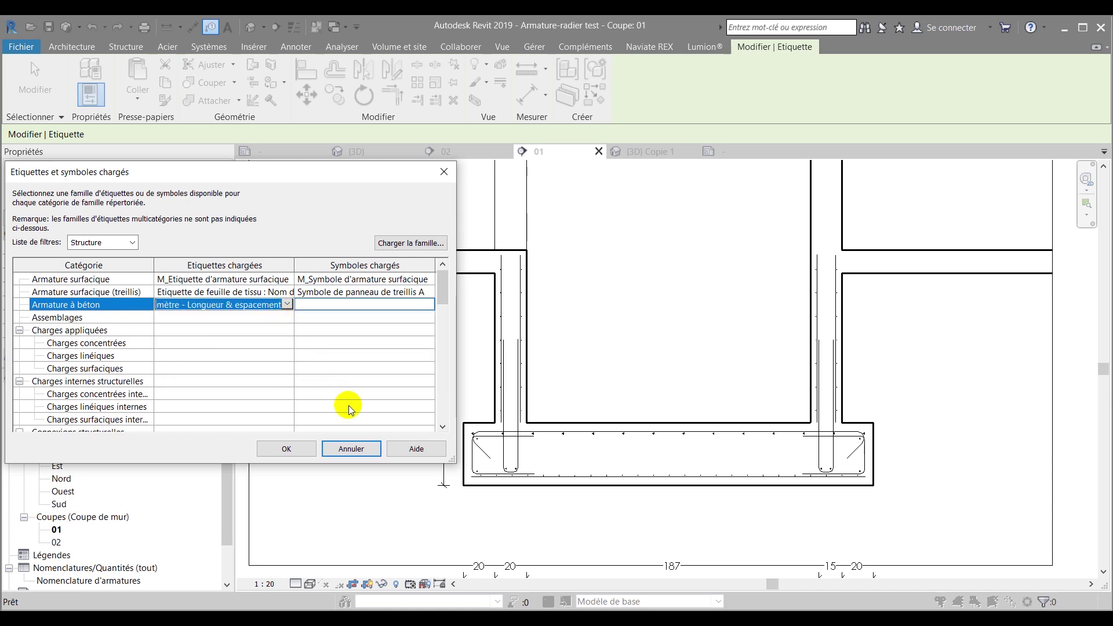
pyautogui.click(350, 451)
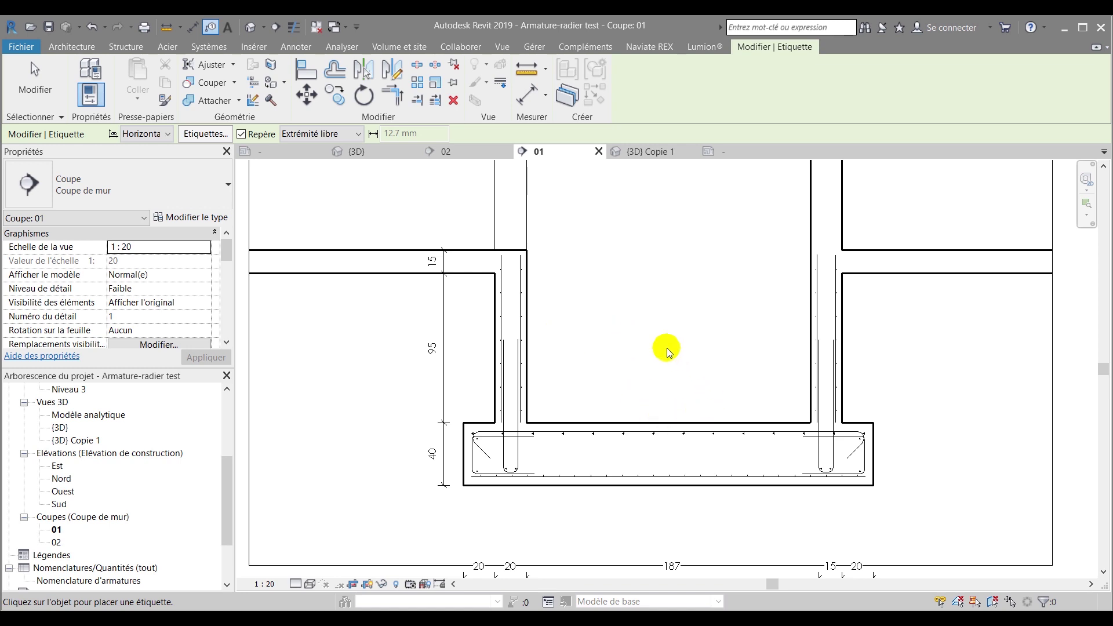
# - Preview the category tags on the left wall's reinforcement and on the raft foundation
pyautogui.scroll(3, 606, 400)
pyautogui.scroll(-3, 597, 423)
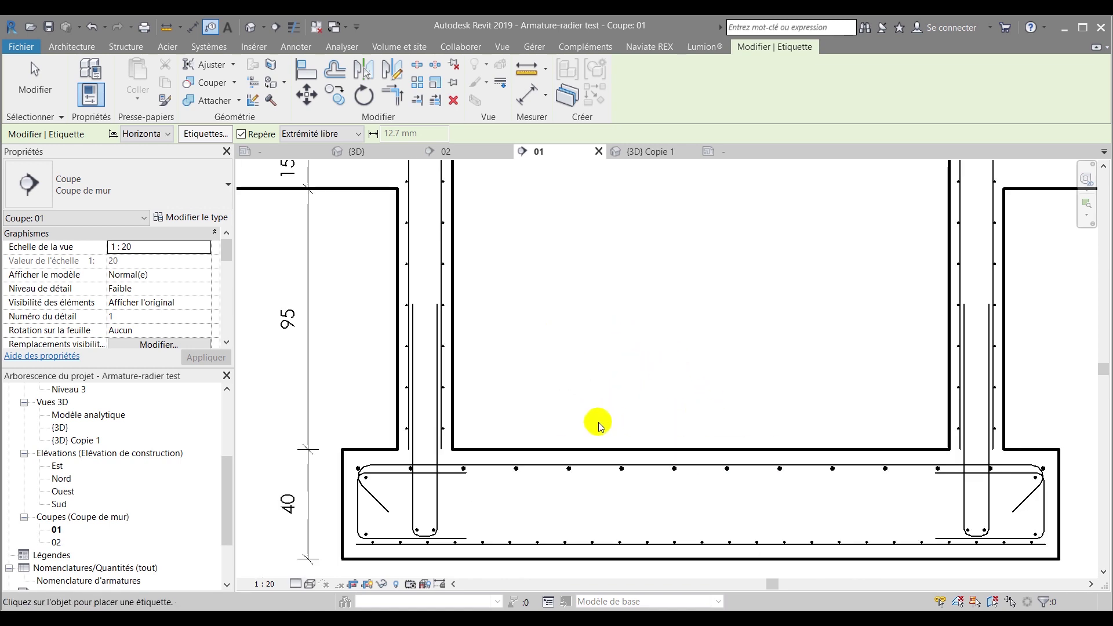
pyautogui.scroll(2, 487, 311)
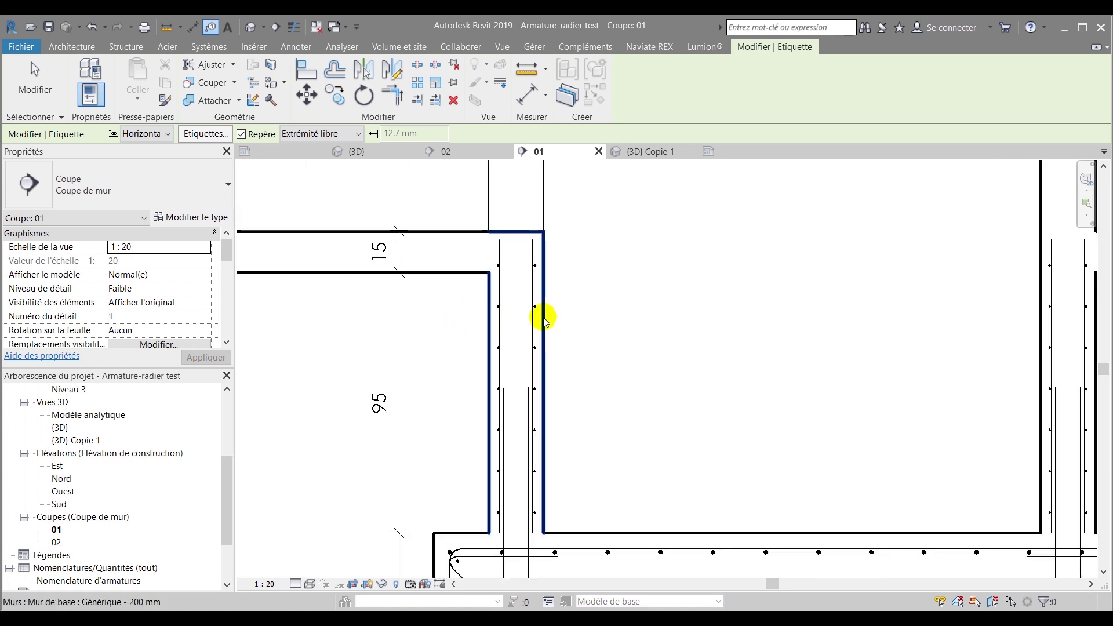
pyautogui.scroll(-2, 543, 323)
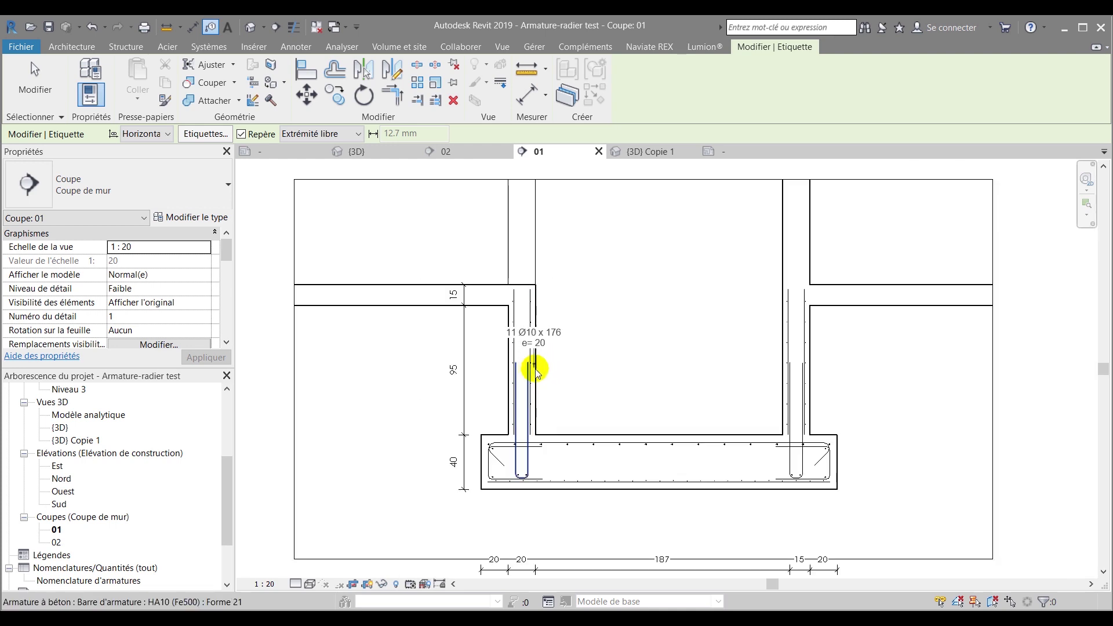
pyautogui.scroll(2, 534, 369)
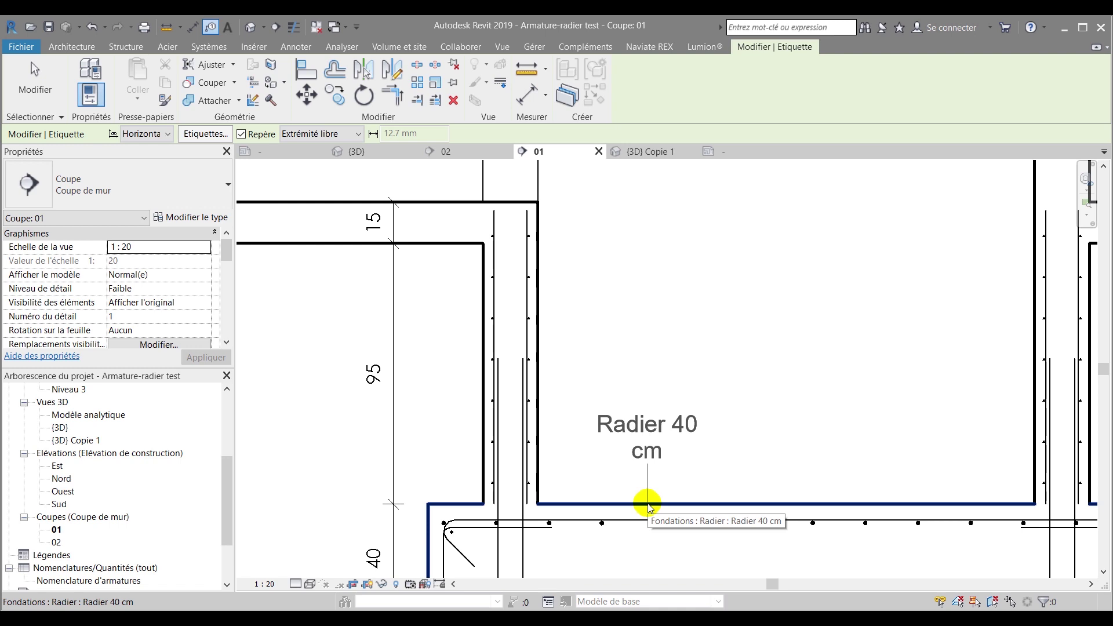
pyautogui.scroll(-3, 604, 477)
pyautogui.scroll(3, 602, 502)
pyautogui.scroll(-3, 553, 343)
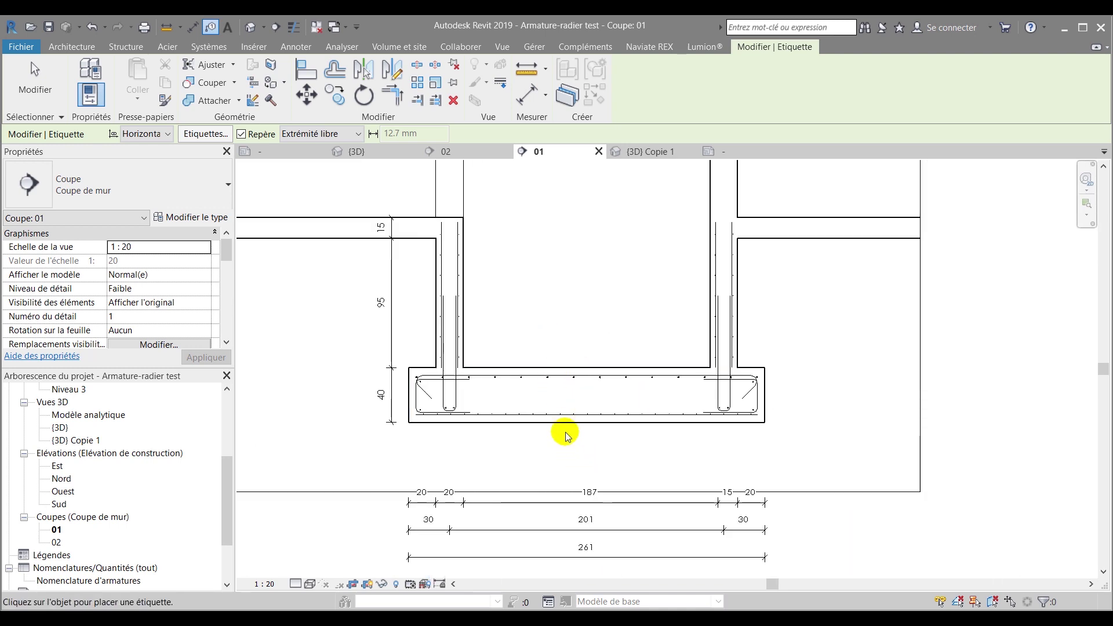
# - Tag the raft's bottom mesh sheet near midspan, with the leader elbowed and the tag text below the raft
pyautogui.scroll(5, 567, 436)
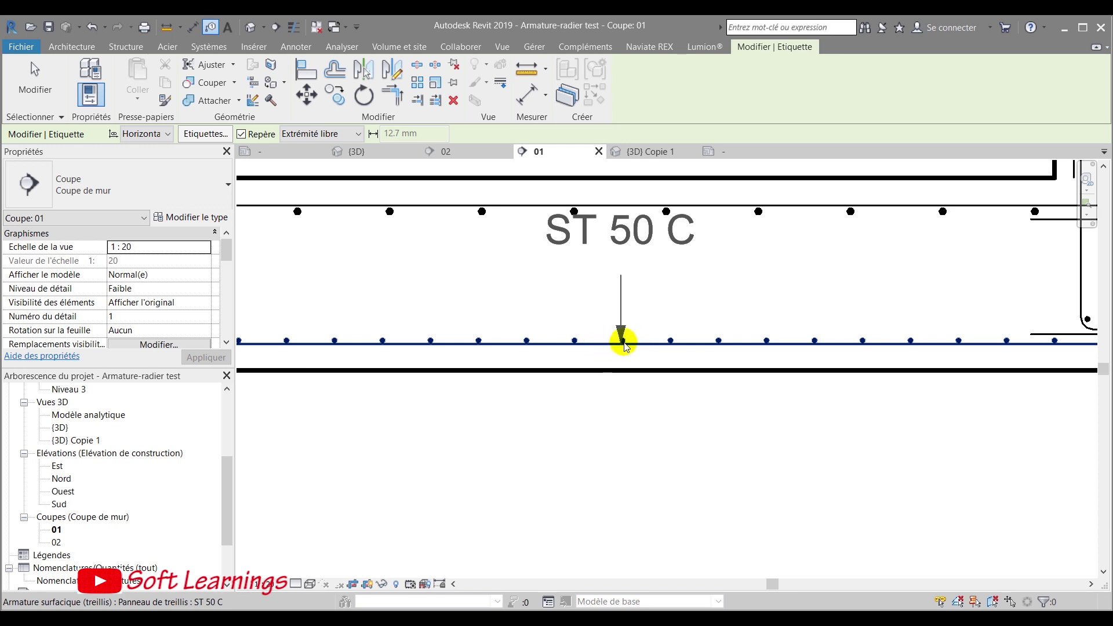
pyautogui.scroll(-2, 623, 461)
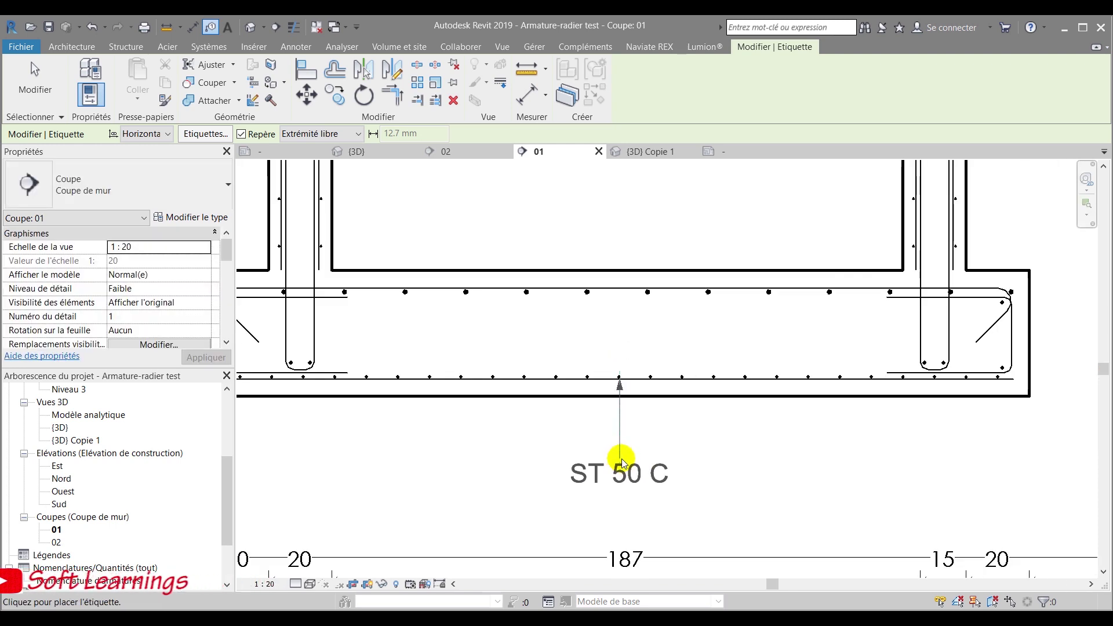
pyautogui.click(621, 441)
pyautogui.click(584, 439)
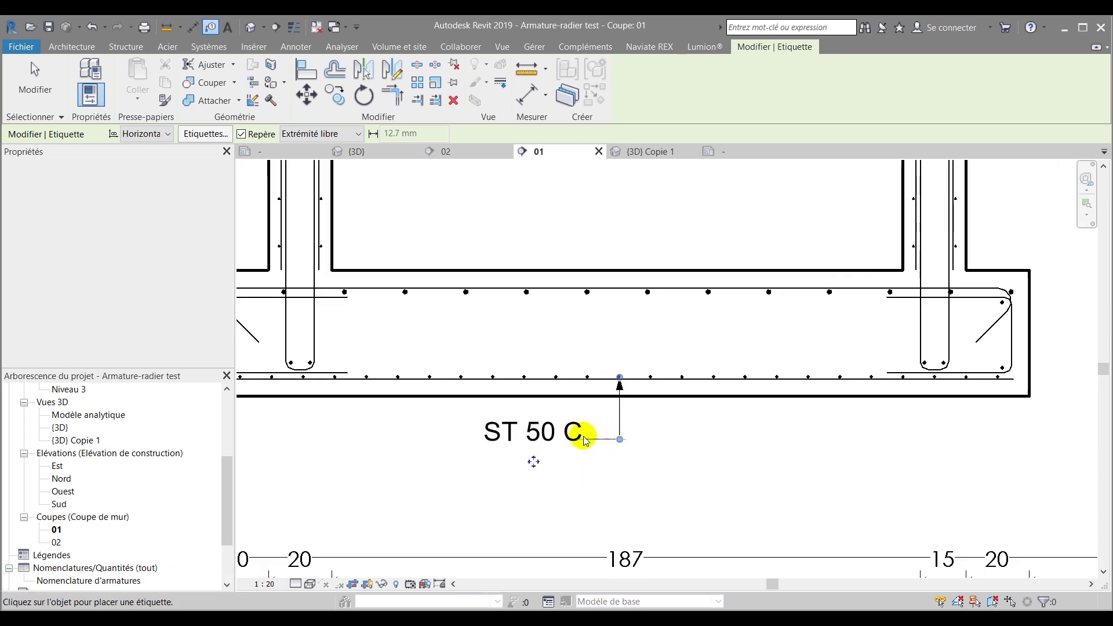
# - Tag the right wall's outer-face mesh sheet below the floor slab, placing the tag outside the wall on a horizontal leader
pyautogui.scroll(-2, 496, 432)
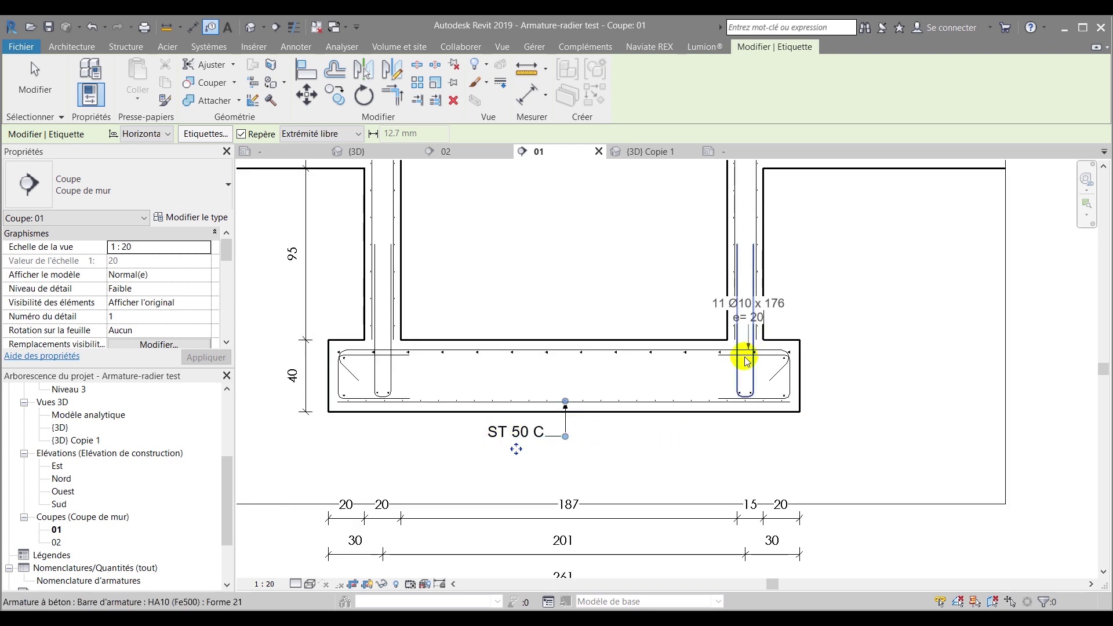
pyautogui.scroll(2, 722, 363)
pyautogui.scroll(-1, 629, 377)
pyautogui.scroll(3, 742, 357)
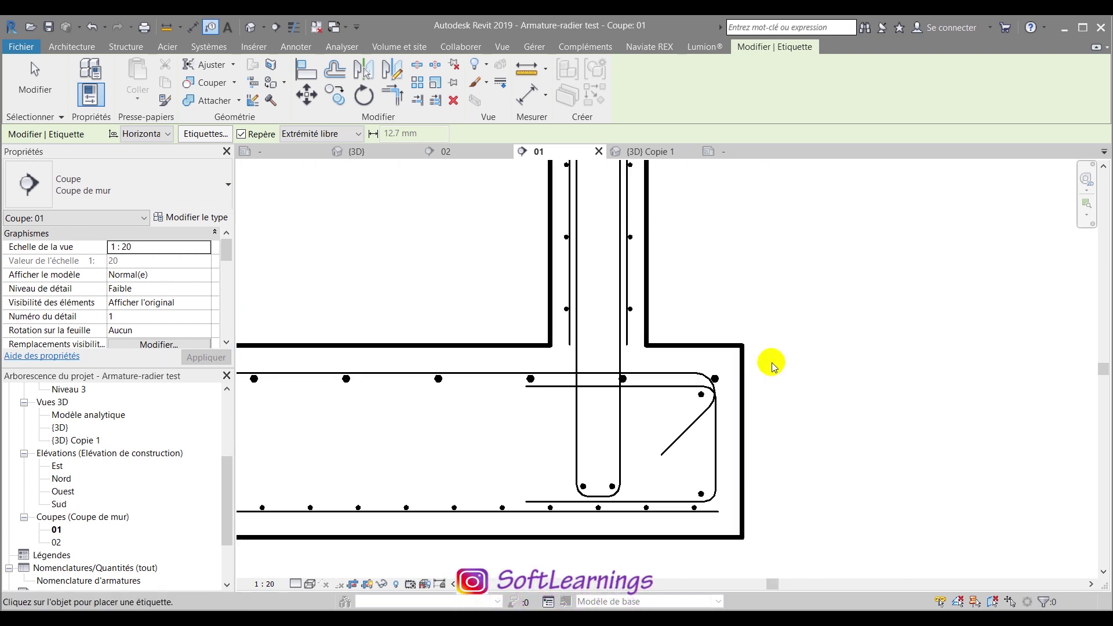
pyautogui.scroll(-3, 771, 366)
pyautogui.scroll(-2, 552, 406)
pyautogui.scroll(3, 690, 399)
pyautogui.scroll(-3, 651, 442)
pyautogui.scroll(3, 612, 338)
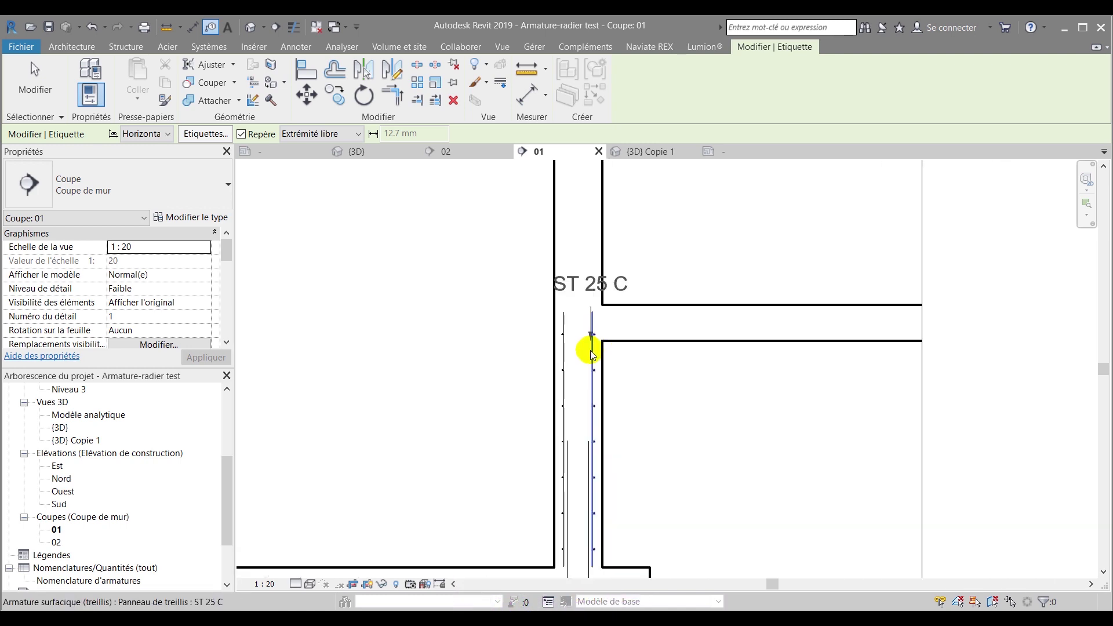
pyautogui.click(595, 406)
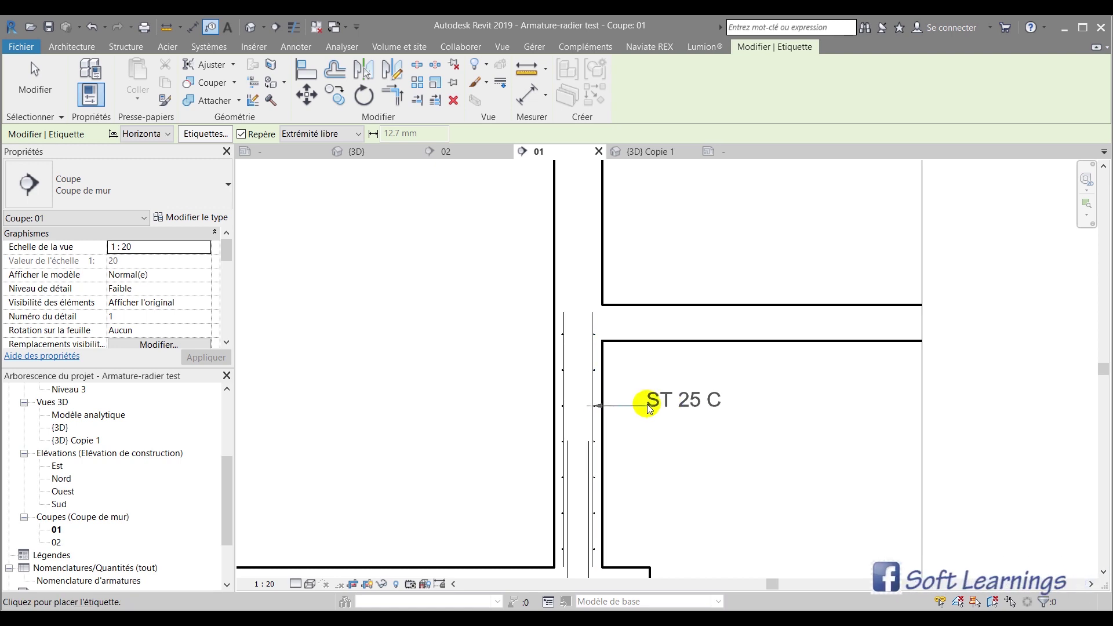
pyautogui.scroll(-2, 736, 405)
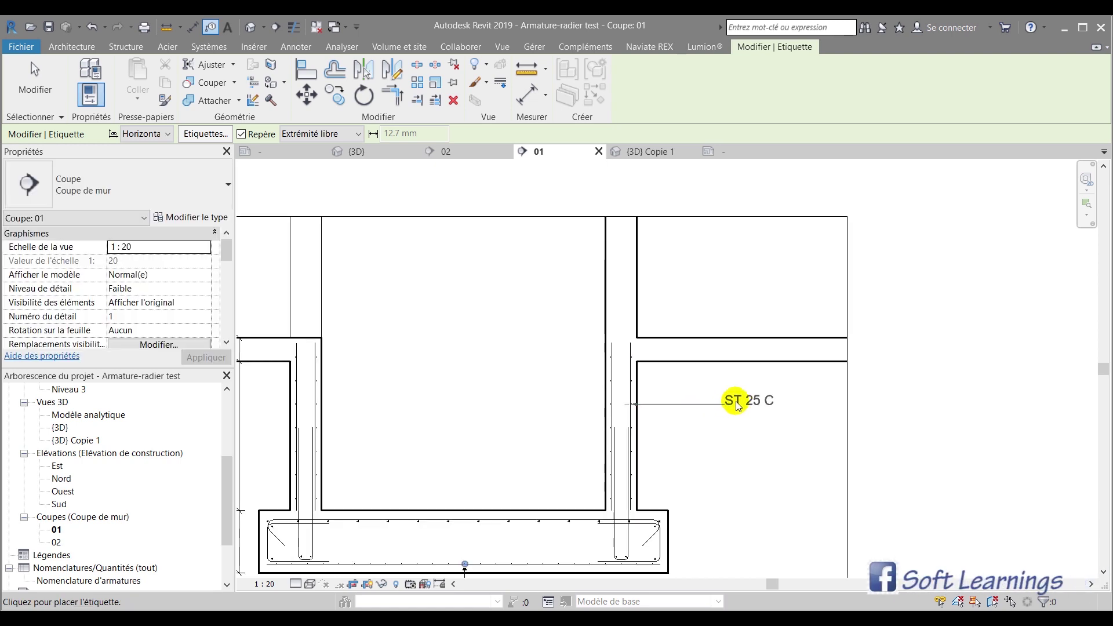
pyautogui.click(755, 404)
# - Tag the right wall's inner-face mesh sheet, placing the tag between the walls level with the outer-face tag
pyautogui.scroll(3, 607, 400)
pyautogui.click(618, 410)
pyautogui.click(545, 418)
# - Tag the left wall's inner-face mesh sheet, placing the tag between the walls on a short horizontal leader
pyautogui.scroll(-3, 608, 410)
pyautogui.scroll(3, 254, 410)
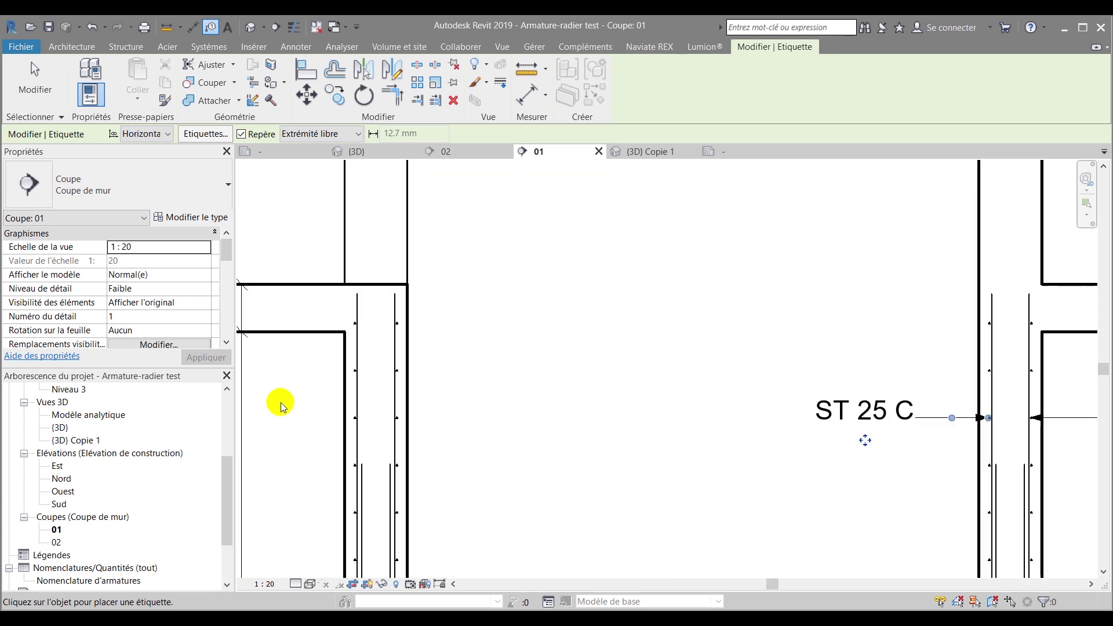
pyautogui.click(399, 418)
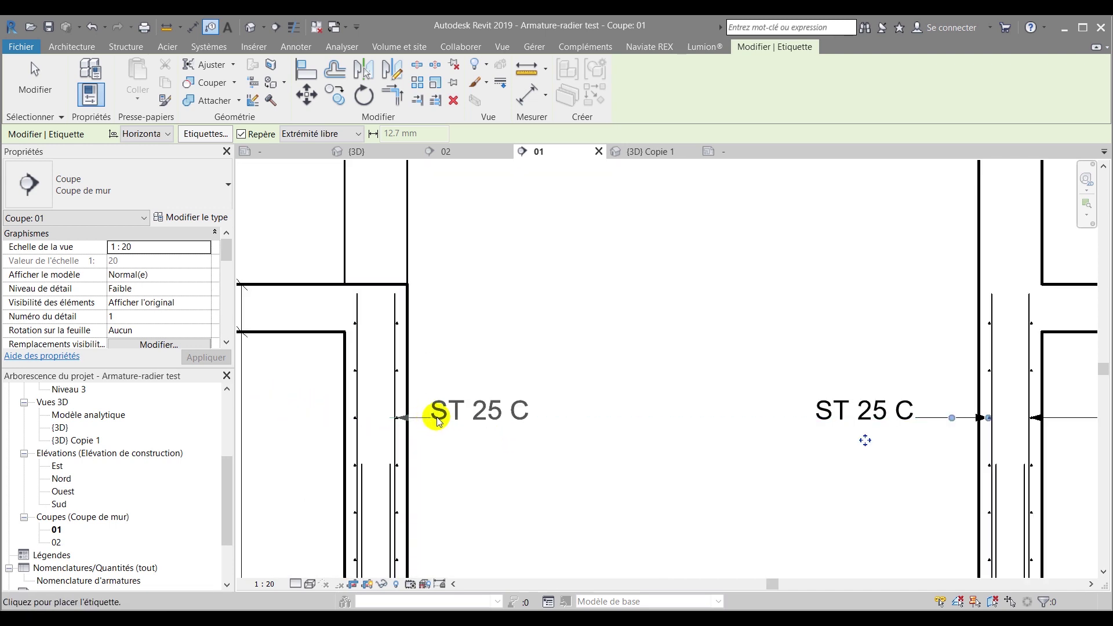
pyautogui.click(439, 418)
# - Tag the left wall's outer-face mesh sheet, placing the tag outside the vertical dimension chain
pyautogui.click(356, 418)
pyautogui.scroll(-4, 355, 419)
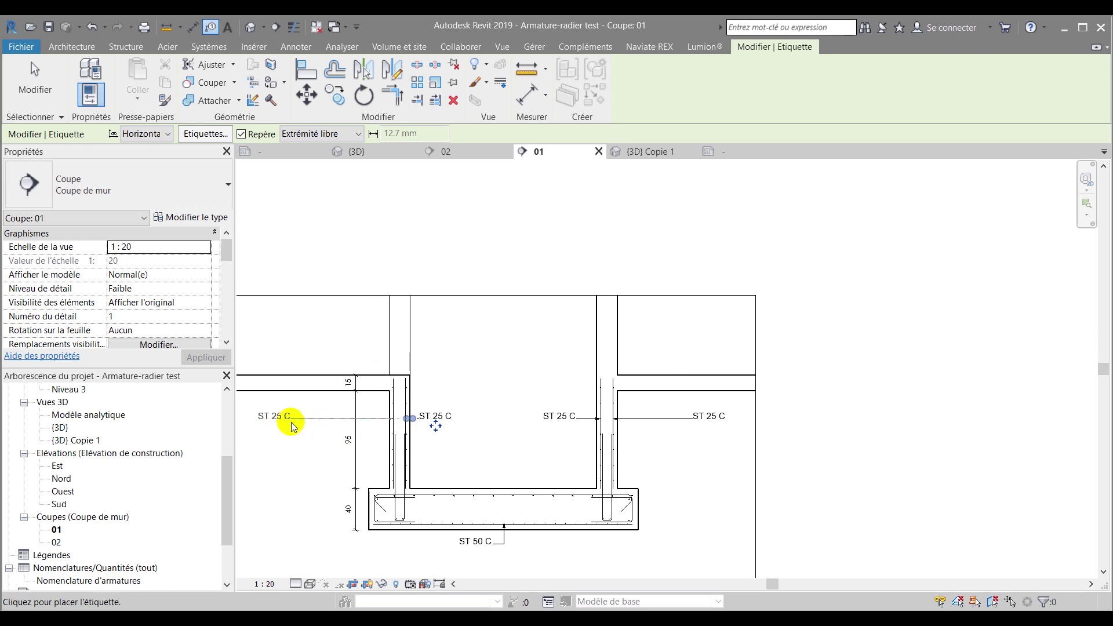
pyautogui.scroll(-1, 291, 425)
pyautogui.click(286, 425)
# - Tag the Ø10 U-shaped edge bars at the raft's left end, aligning the tag beneath the left wall's outer mesh tag
pyautogui.scroll(3, 301, 467)
pyautogui.scroll(1, 368, 465)
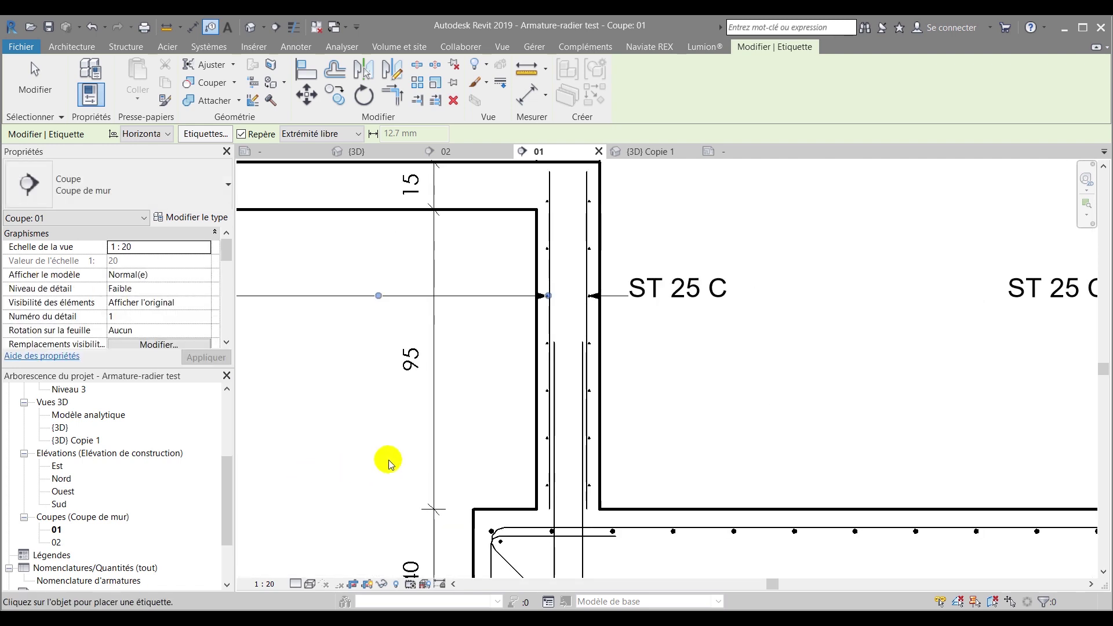
pyautogui.scroll(-2, 592, 371)
pyautogui.scroll(-1, 609, 455)
pyautogui.scroll(2, 542, 448)
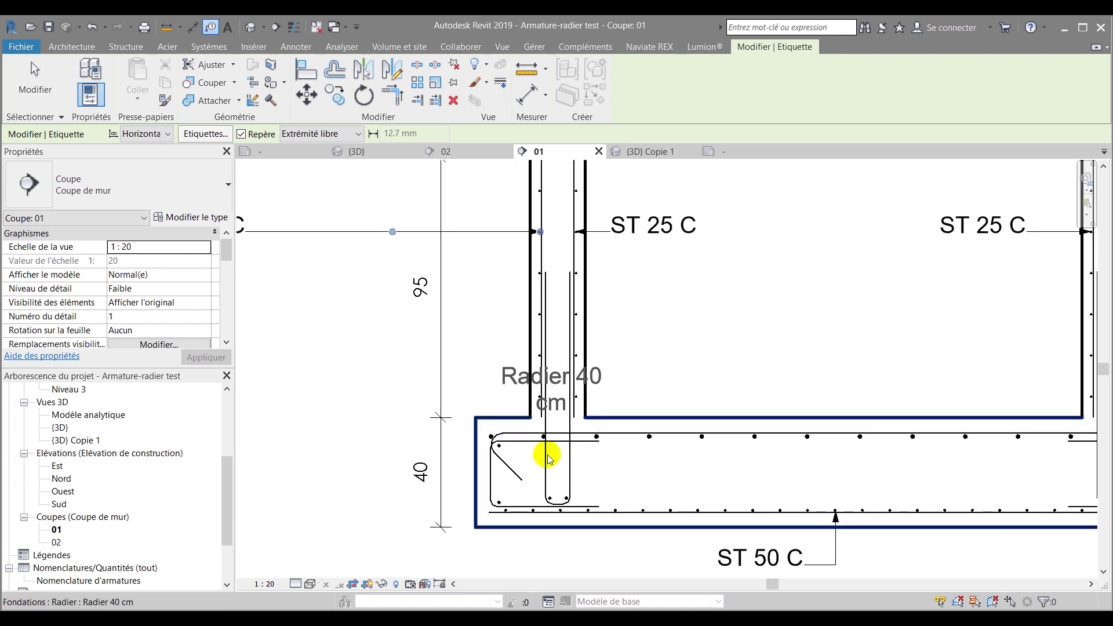
pyautogui.scroll(-1, 522, 481)
pyautogui.scroll(2, 511, 475)
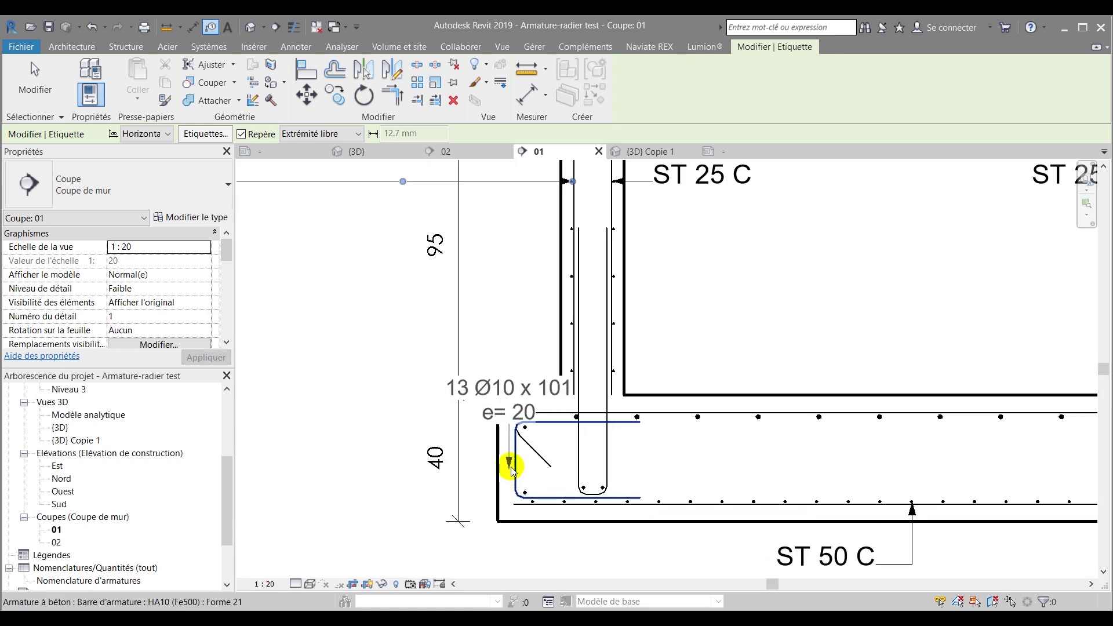
pyautogui.click(512, 461)
pyautogui.scroll(-2, 450, 468)
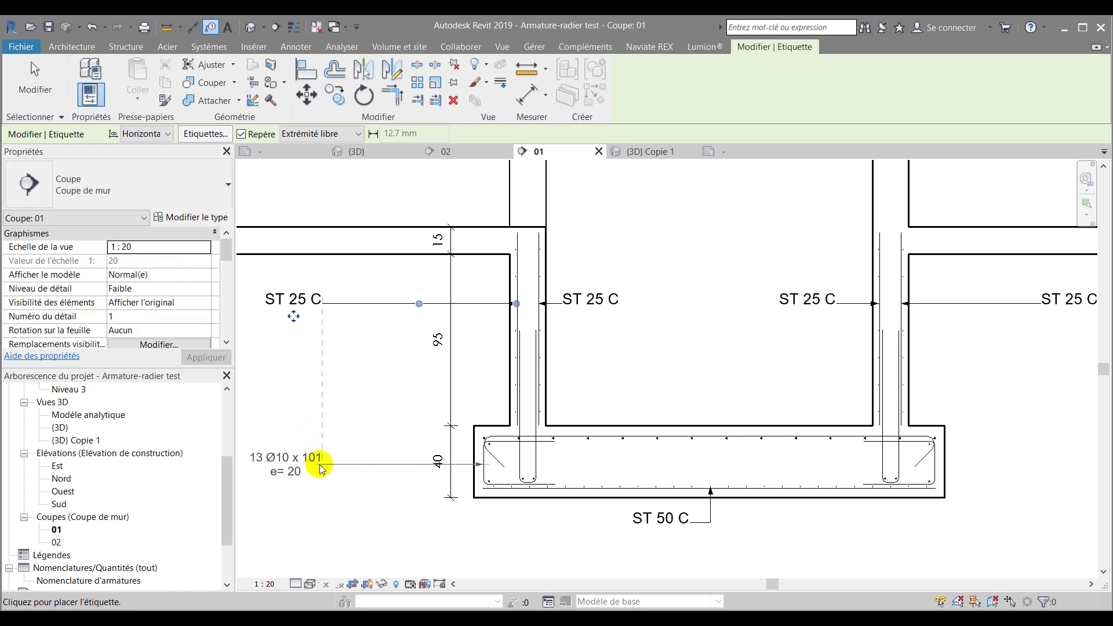
pyautogui.click(322, 469)
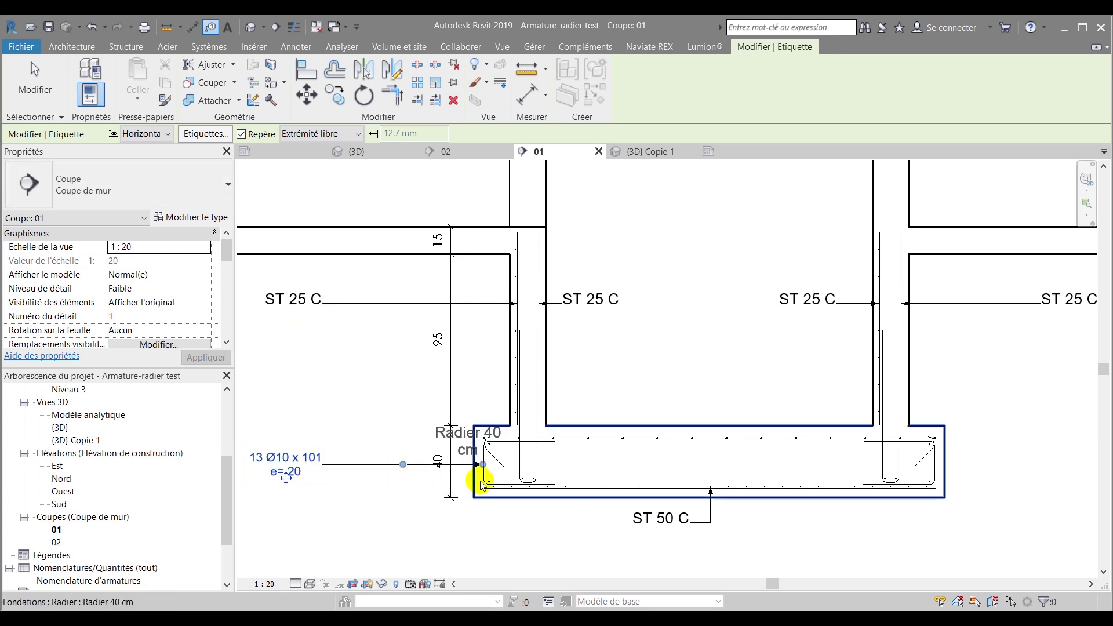
# - Tag the Ø14 top bars shown as dots in the raft, placing the tag below the left wall's outer mesh tag and keeping its parameter values
pyautogui.scroll(3, 474, 451)
pyautogui.scroll(2, 505, 380)
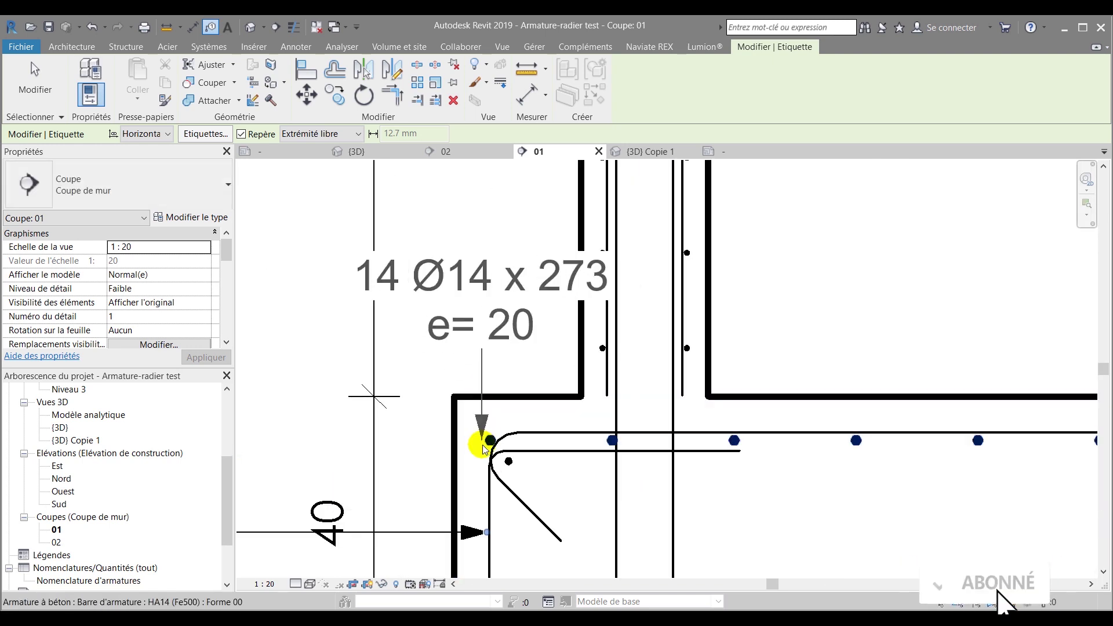
pyautogui.scroll(-3, 472, 455)
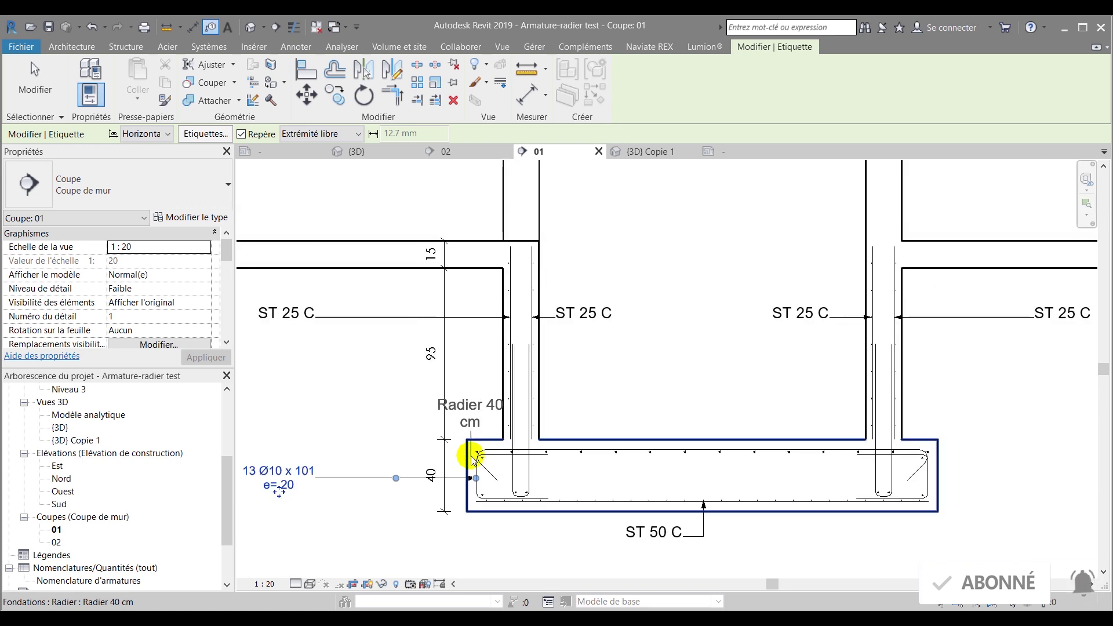
pyautogui.scroll(2, 565, 443)
pyautogui.scroll(3, 515, 460)
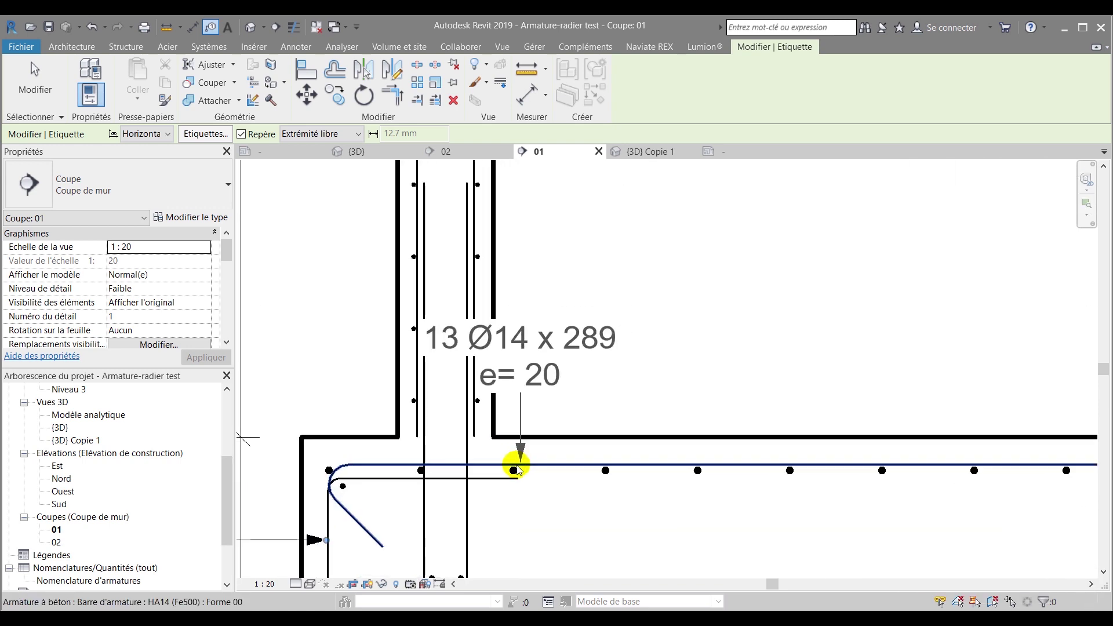
pyautogui.scroll(-2, 632, 475)
pyautogui.click(650, 462)
pyautogui.scroll(-3, 580, 441)
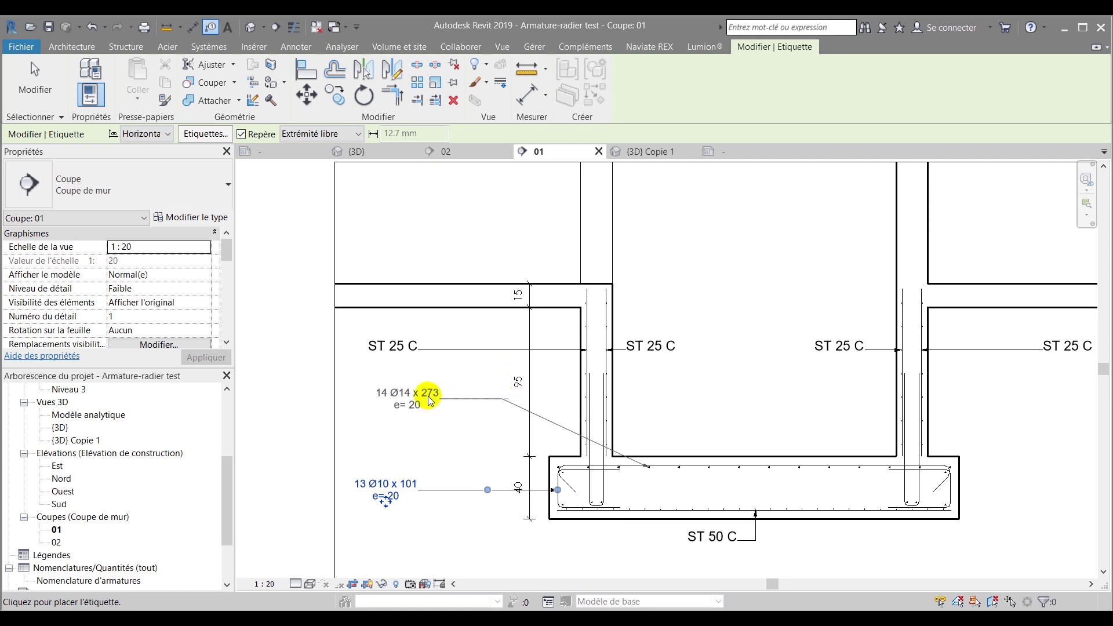
pyautogui.click(423, 396)
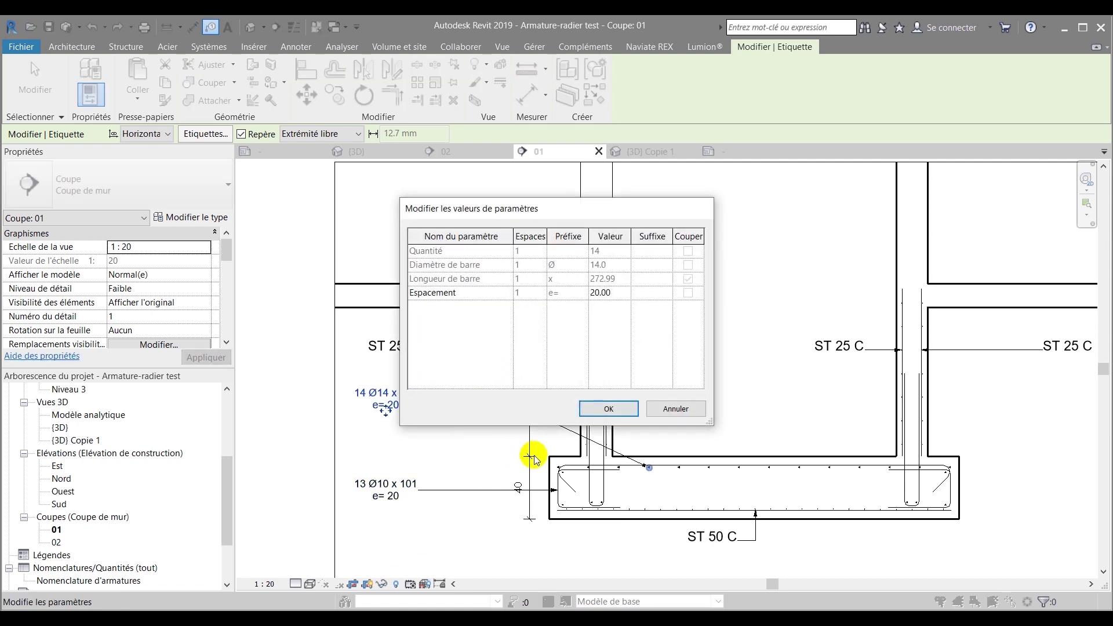
pyautogui.click(675, 410)
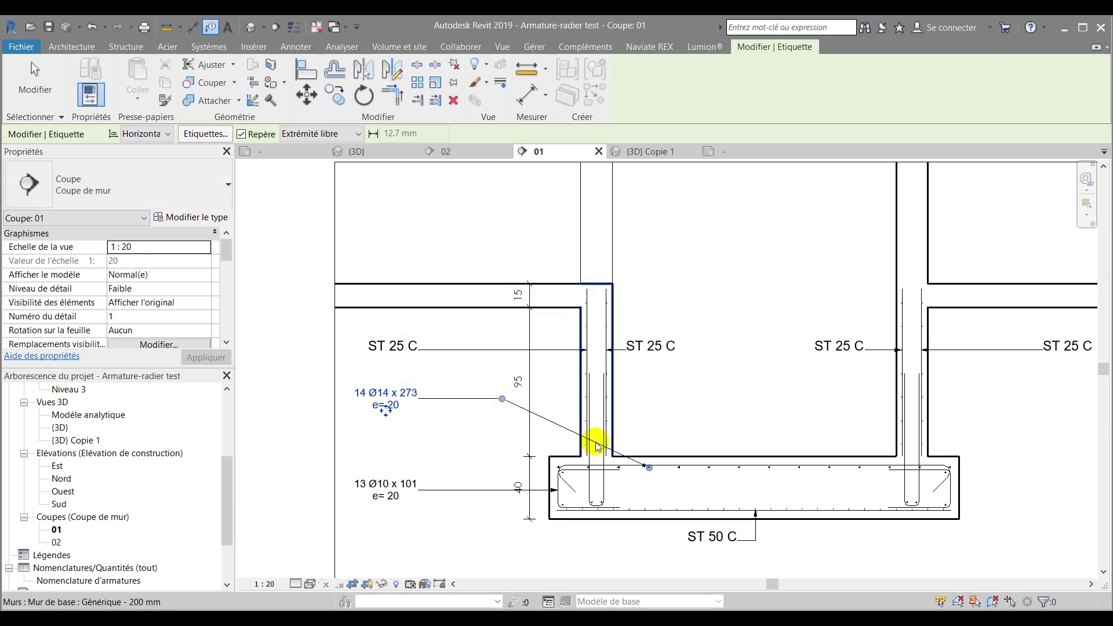
# - Tag the hooked Ø14 top bar running across the raft, placing the tag between the other Ø14 tag and the Ø10 edge-bar tag
pyautogui.scroll(5, 614, 475)
pyautogui.scroll(2, 619, 486)
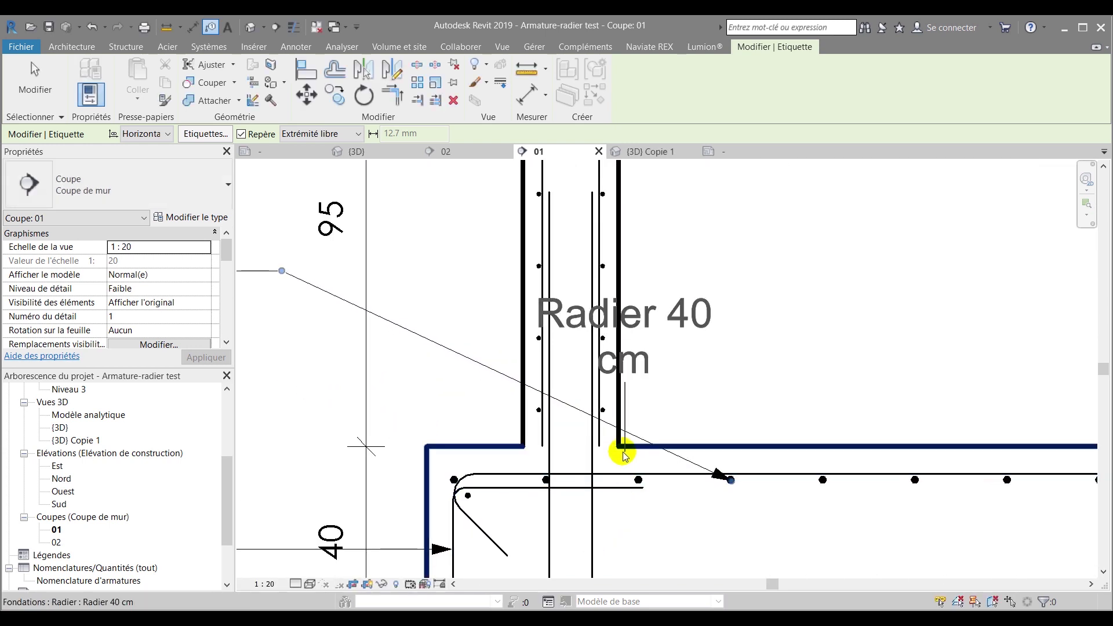
pyautogui.scroll(-3, 471, 460)
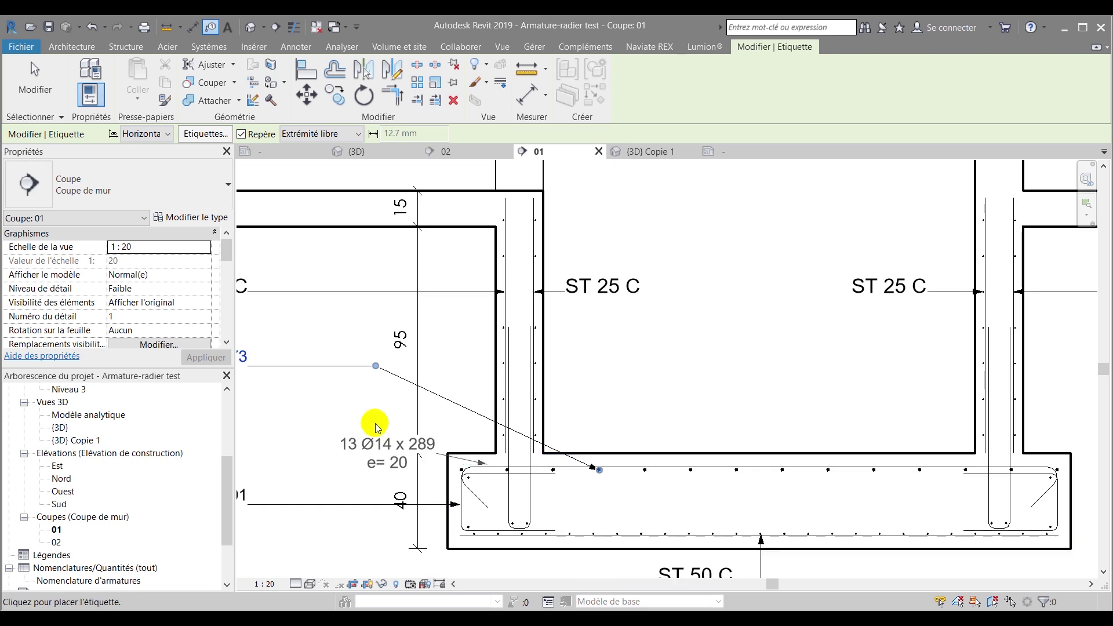
pyautogui.scroll(-2, 395, 426)
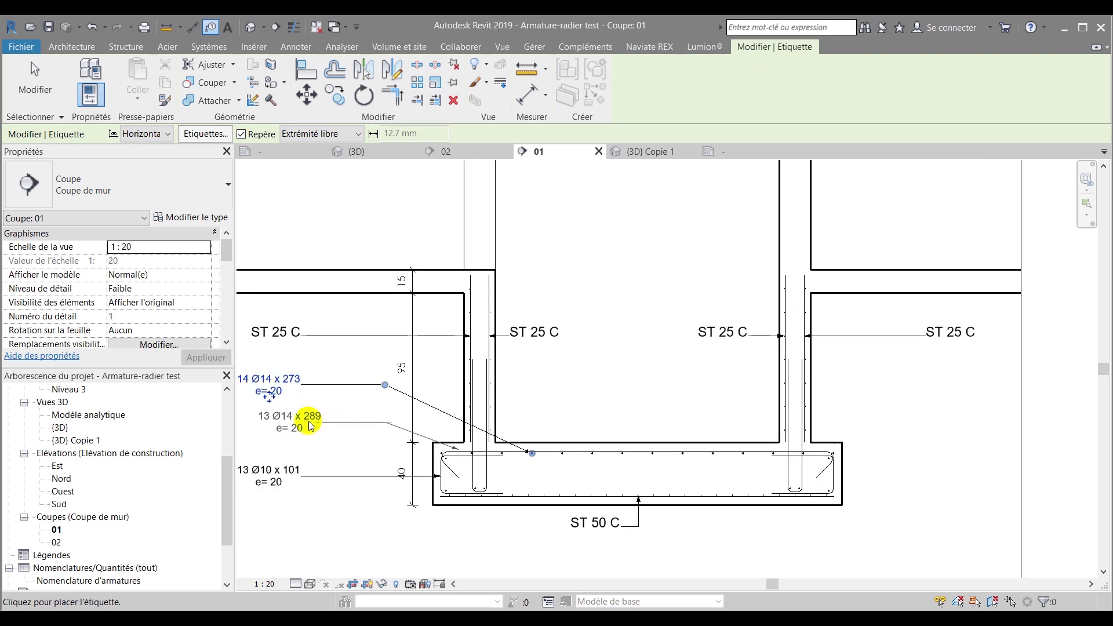
pyautogui.click(301, 418)
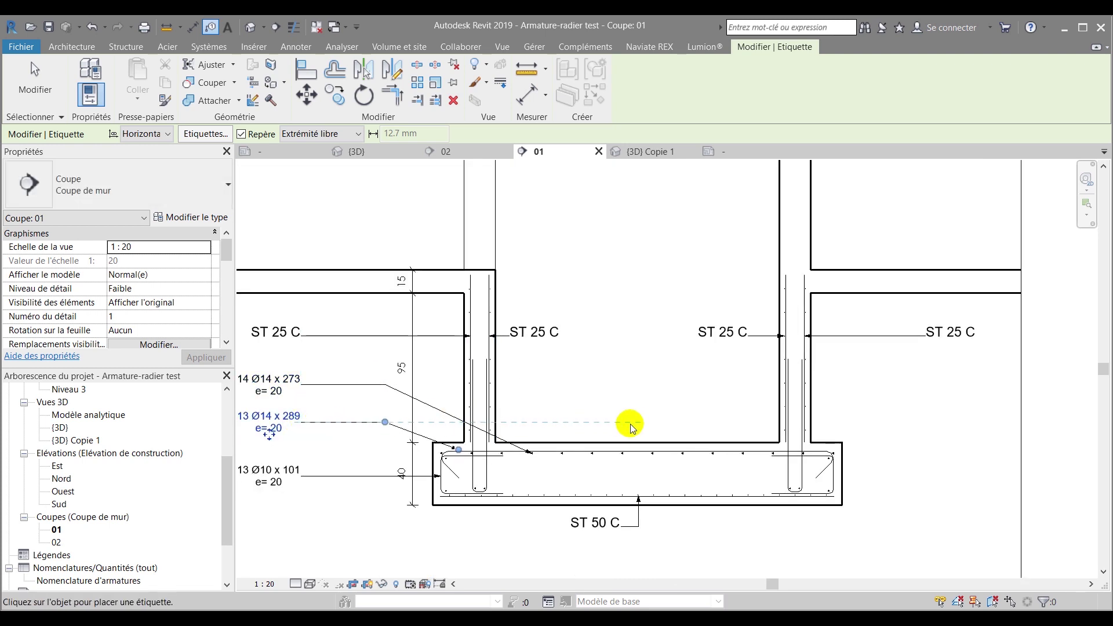
# - Tag the Ø10 U-shaped starter bars in the left wall, aligning the tag beneath the wall's inner mesh tag
pyautogui.scroll(4, 394, 476)
pyautogui.scroll(-3, 559, 440)
pyautogui.scroll(2, 569, 270)
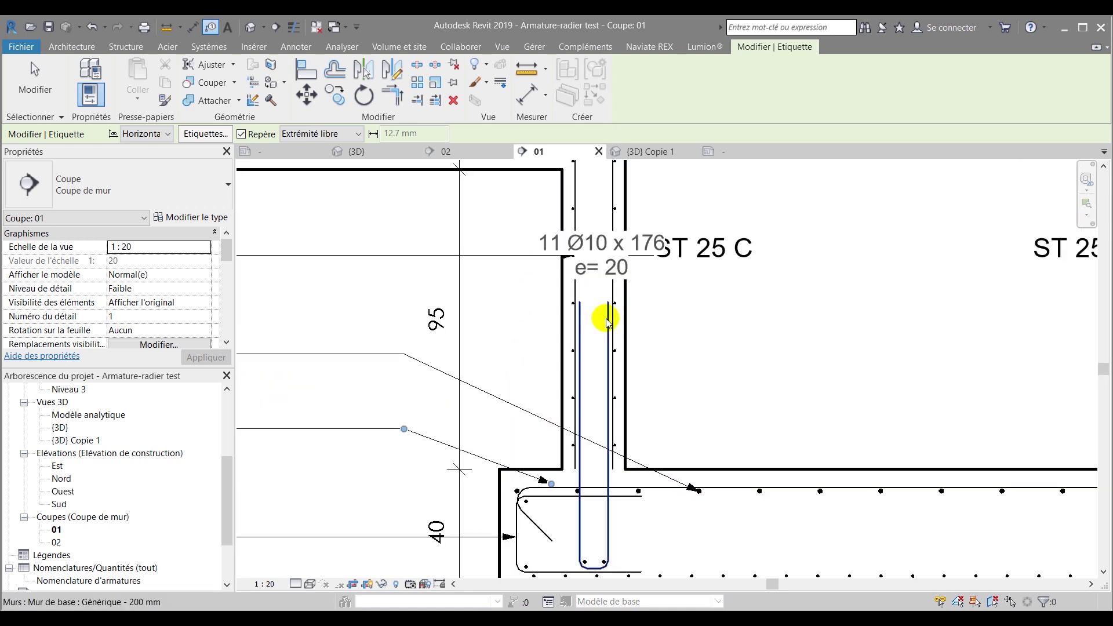
pyautogui.scroll(2, 604, 325)
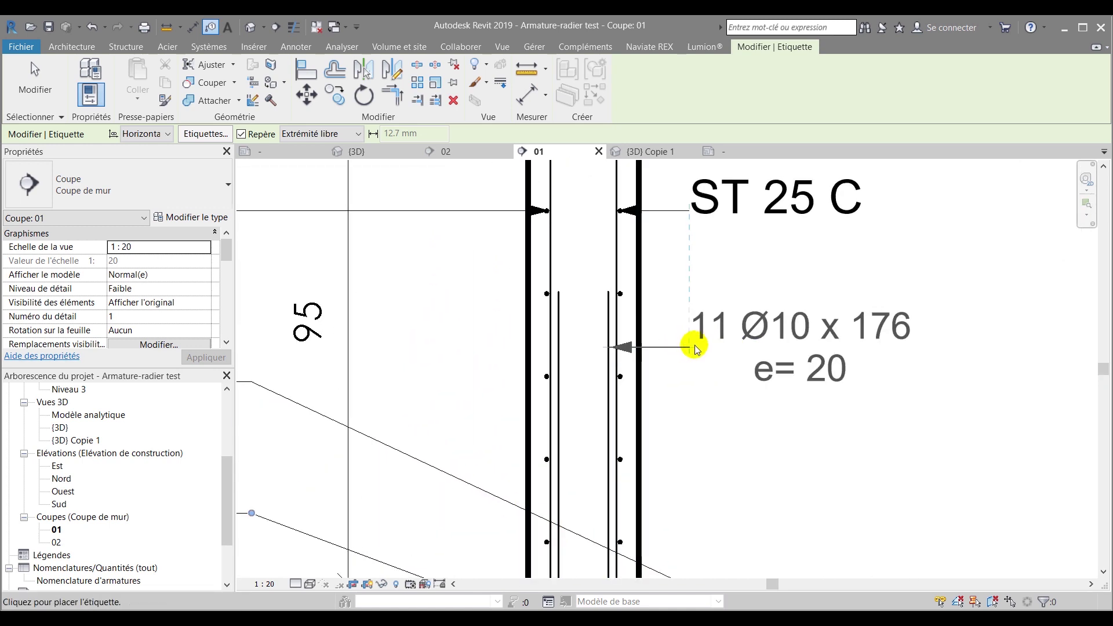
pyautogui.click(696, 348)
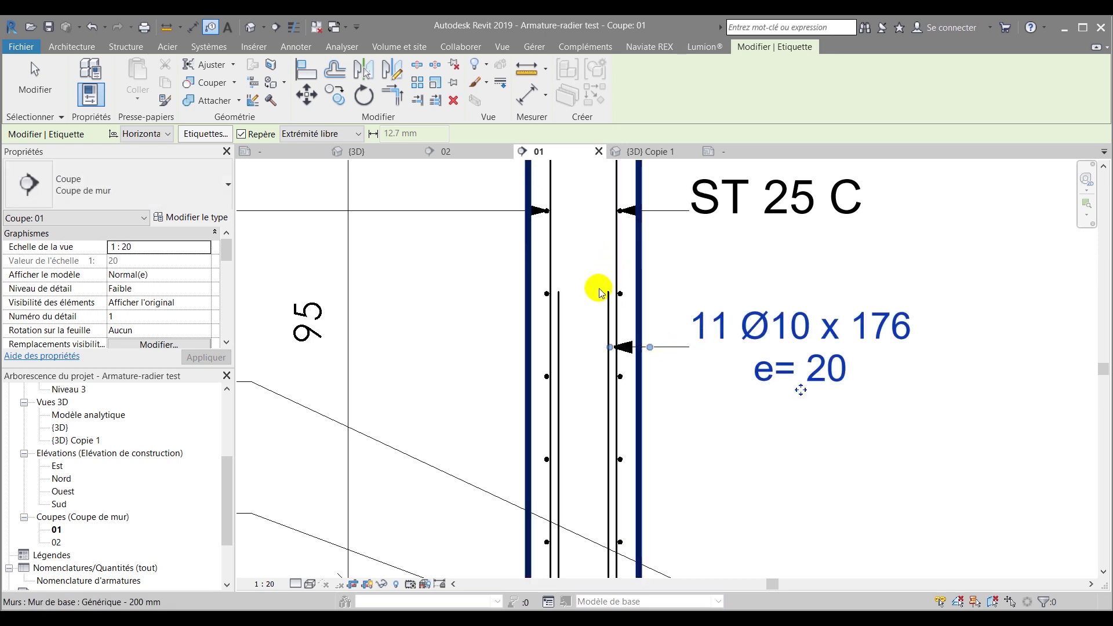
# - Tag the lower Ø10 corner bar inside the raft's left edge bars, placing the tag beneath the edge-bar tag outside the dimension chain
pyautogui.scroll(-3, 626, 295)
pyautogui.scroll(5, 556, 444)
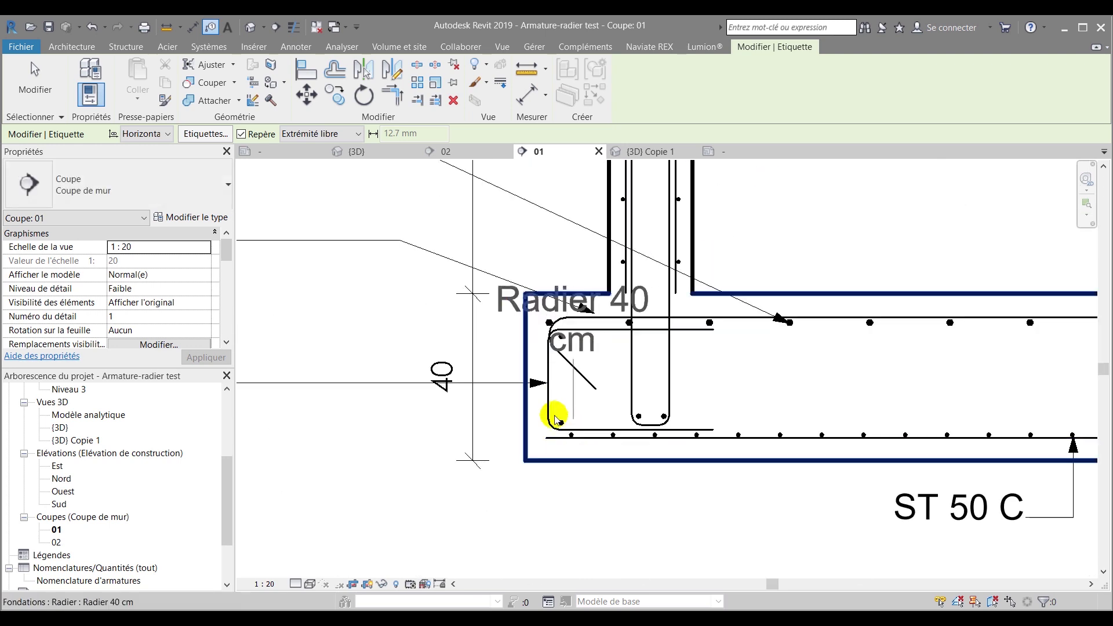
pyautogui.click(574, 436)
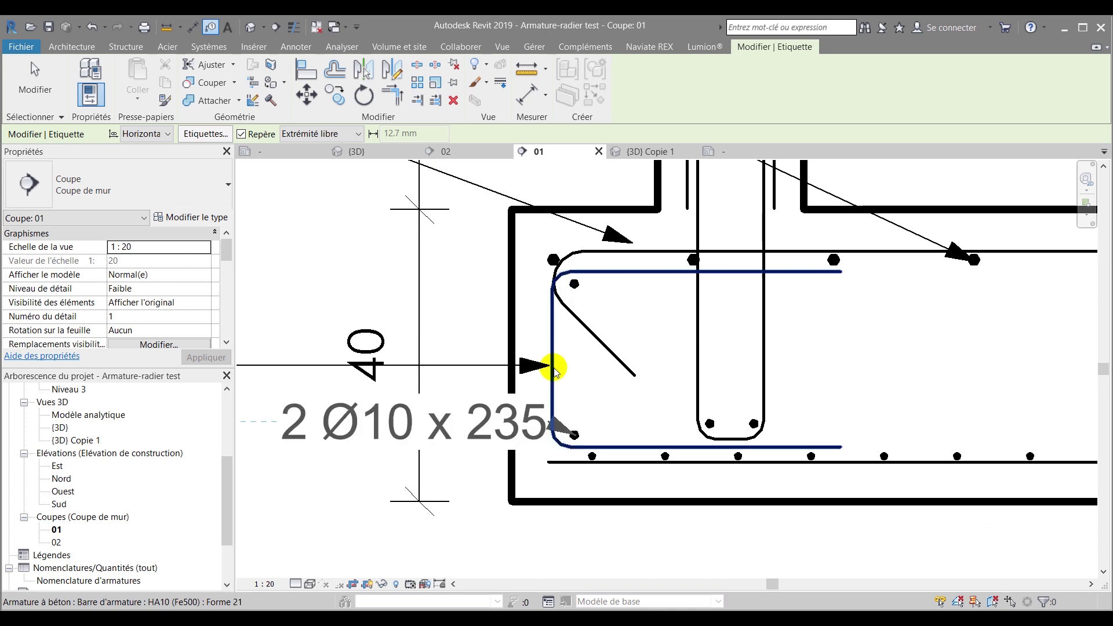
pyautogui.scroll(-4, 591, 322)
pyautogui.scroll(3, 458, 382)
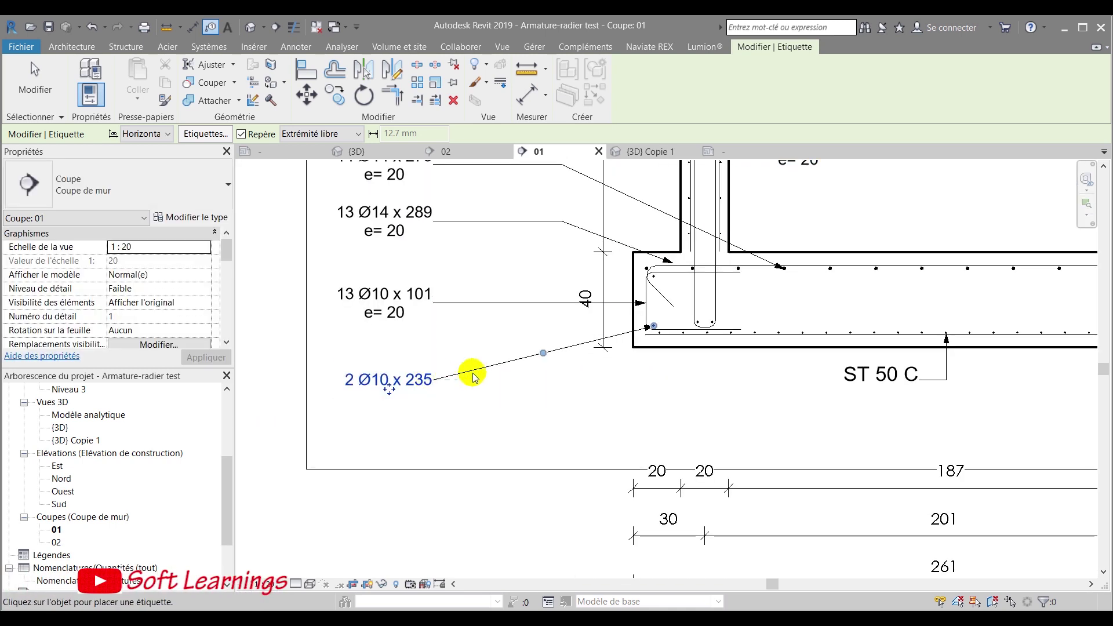
# - Tag the Ø10 bars in the base bend of the left wall's starter bars, placing the tag just below the raft
pyautogui.scroll(5, 711, 303)
pyautogui.click(715, 354)
pyautogui.scroll(-4, 632, 464)
pyautogui.scroll(2, 704, 475)
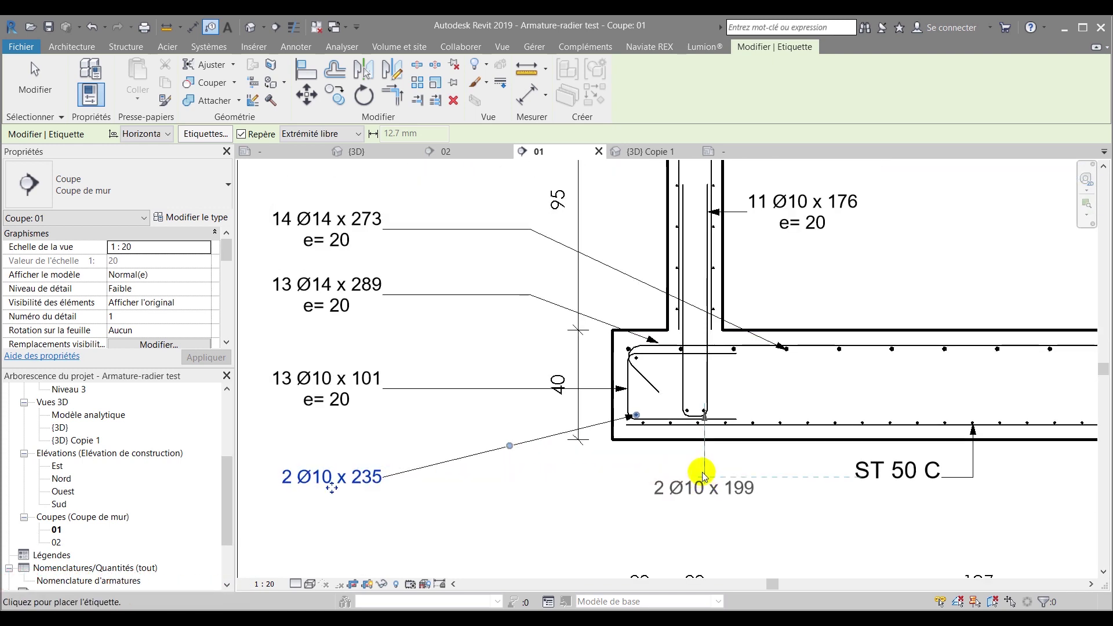
pyautogui.click(659, 467)
# - Tag the Ø10 U-shaped starter bars in the right wall, aligning the tag beneath the wall's outer mesh tag
pyautogui.scroll(-3, 539, 487)
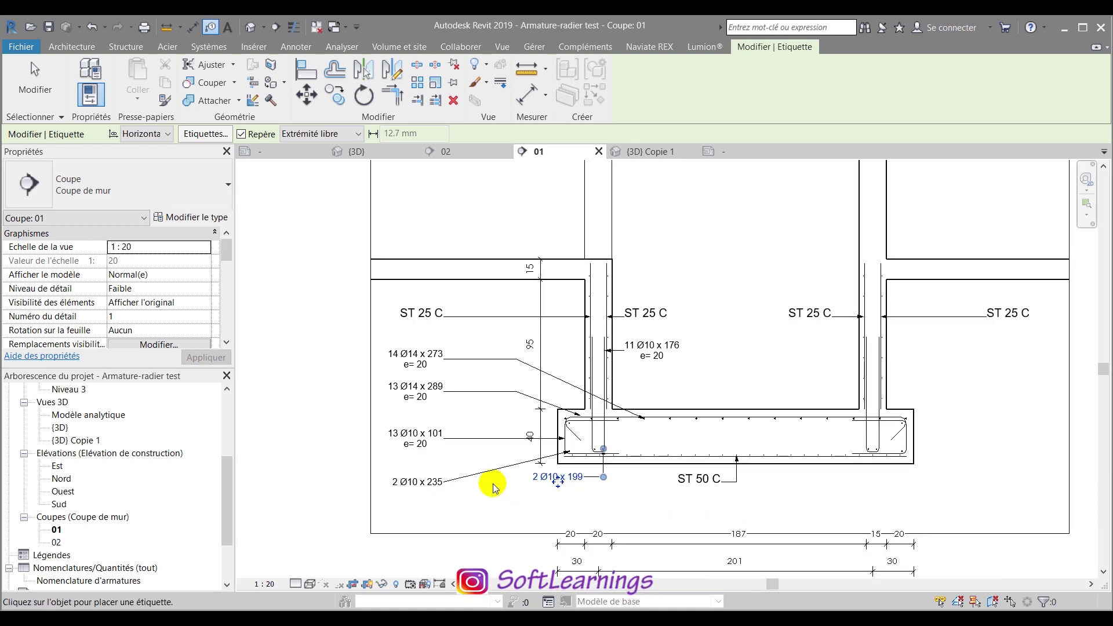
pyautogui.scroll(3, 793, 449)
pyautogui.scroll(-3, 800, 348)
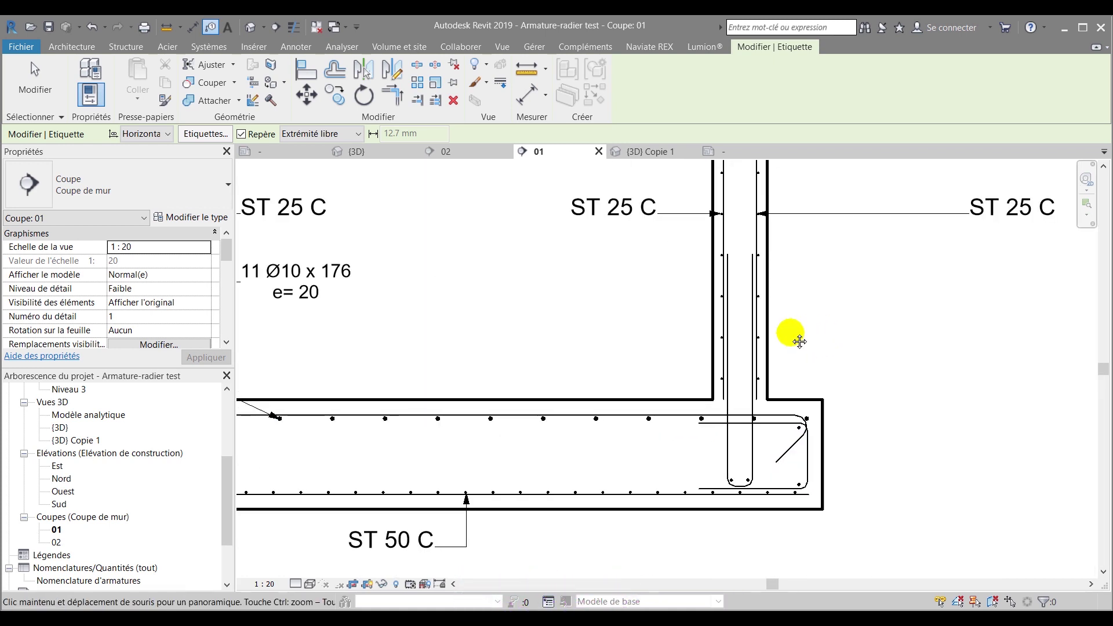
pyautogui.scroll(-1, 659, 415)
pyautogui.scroll(5, 661, 427)
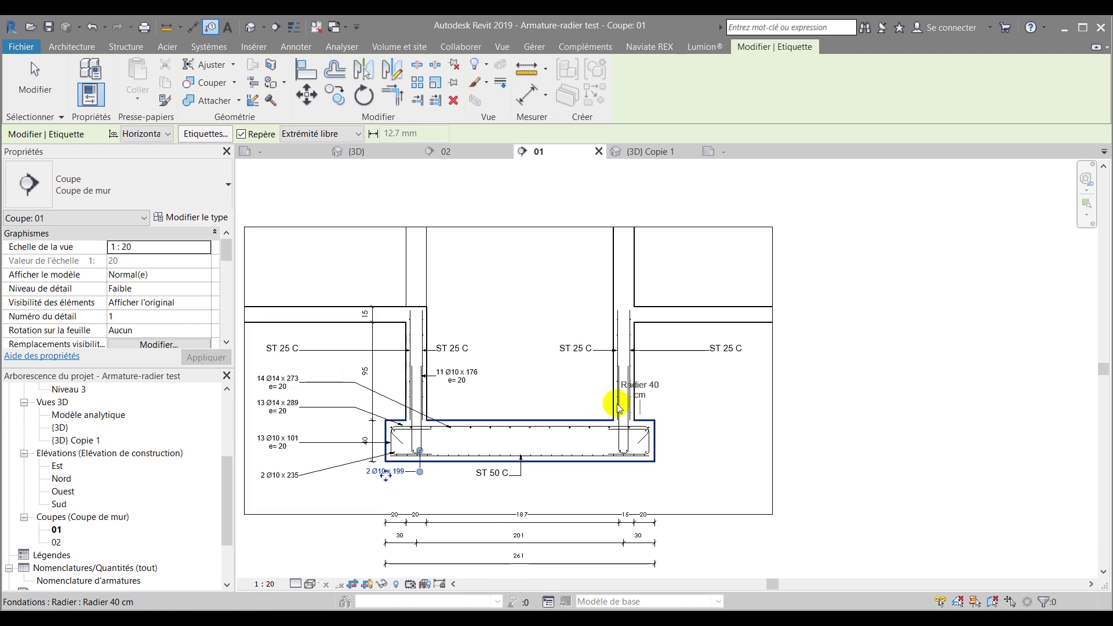
pyautogui.click(638, 418)
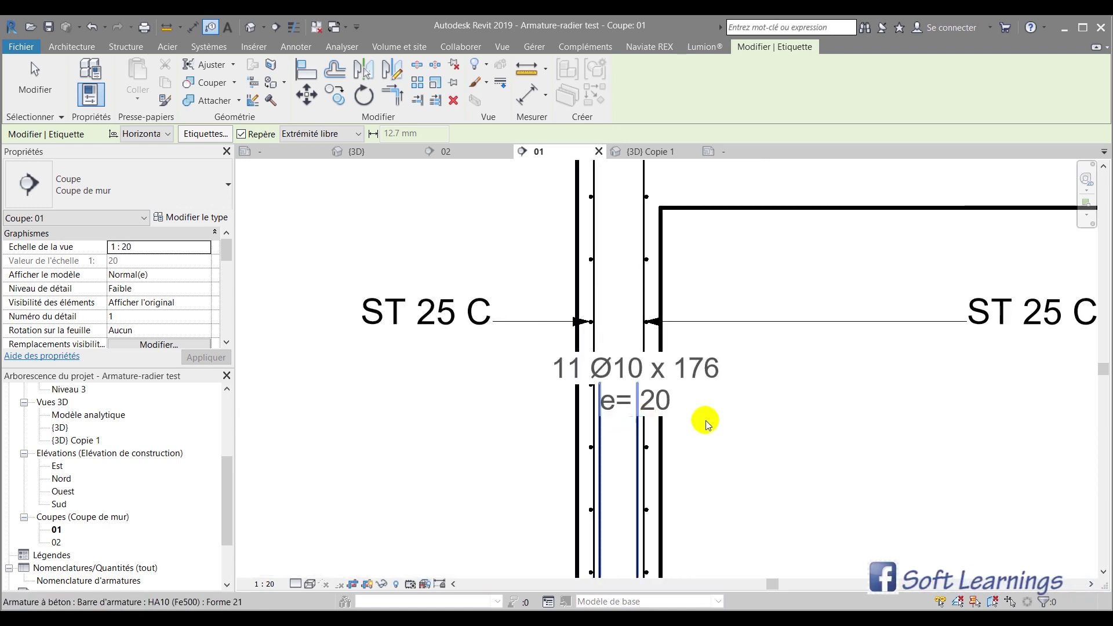
pyautogui.scroll(-2, 777, 425)
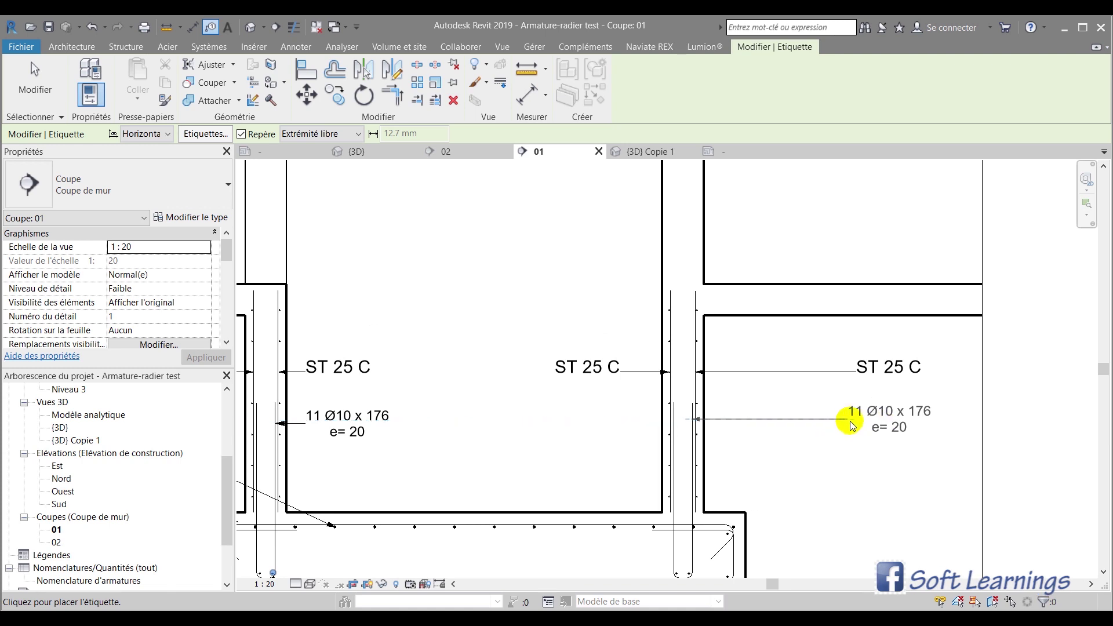
pyautogui.click(862, 422)
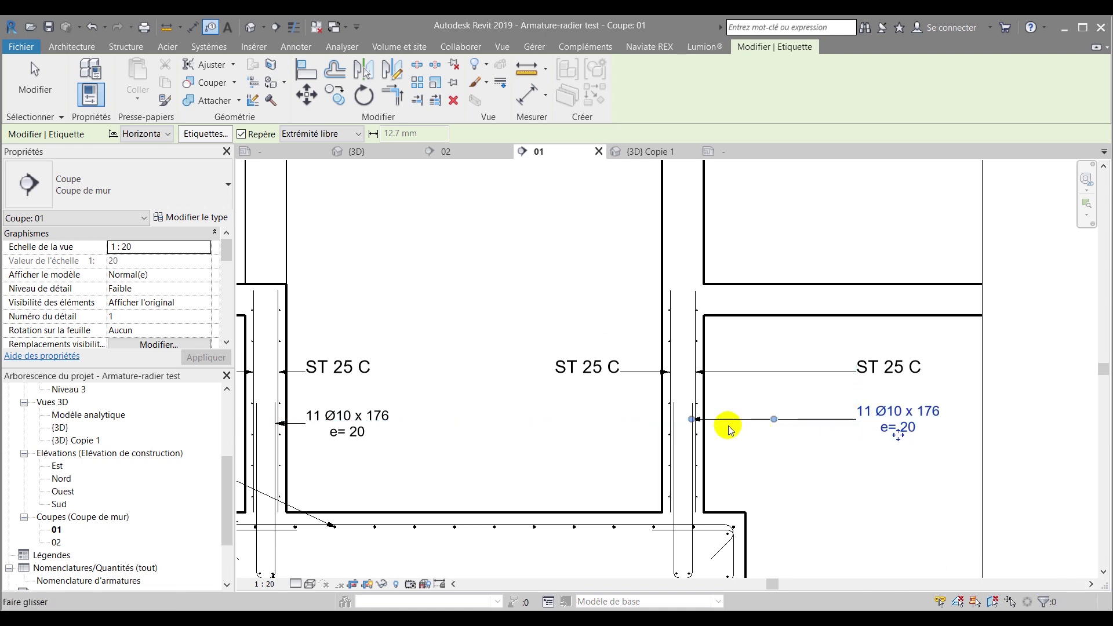
# - Tag the Ø10 U-shaped edge bars at the raft's right end, aligning the tag beneath the right starter-bar tag
pyautogui.scroll(-2, 621, 422)
pyautogui.scroll(3, 672, 484)
pyautogui.scroll(3, 643, 484)
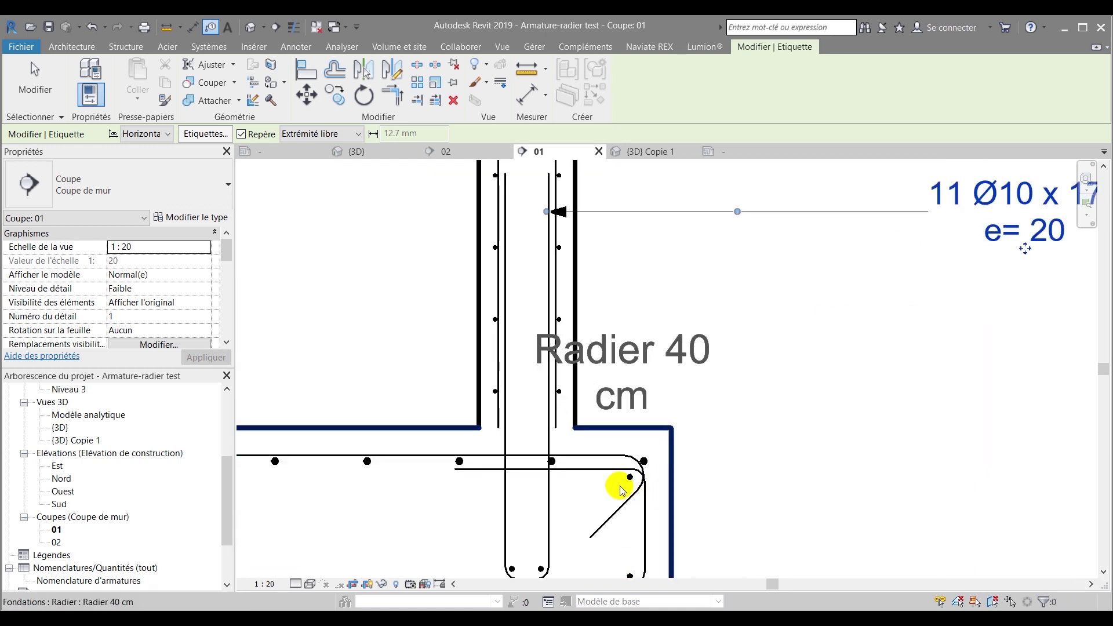
pyautogui.scroll(-2, 620, 455)
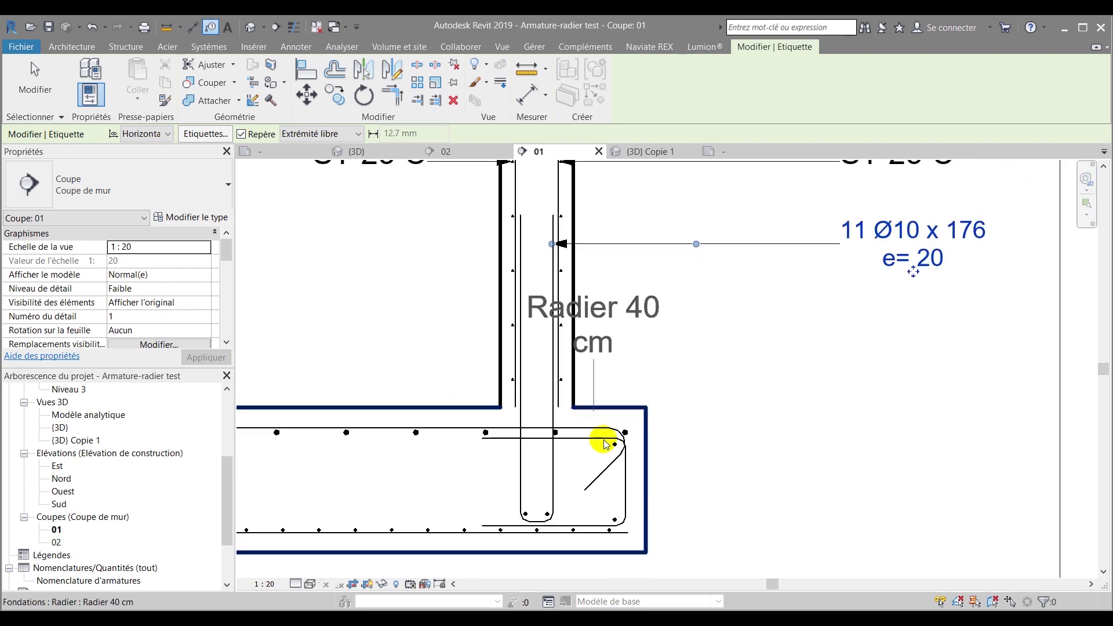
pyautogui.click(631, 480)
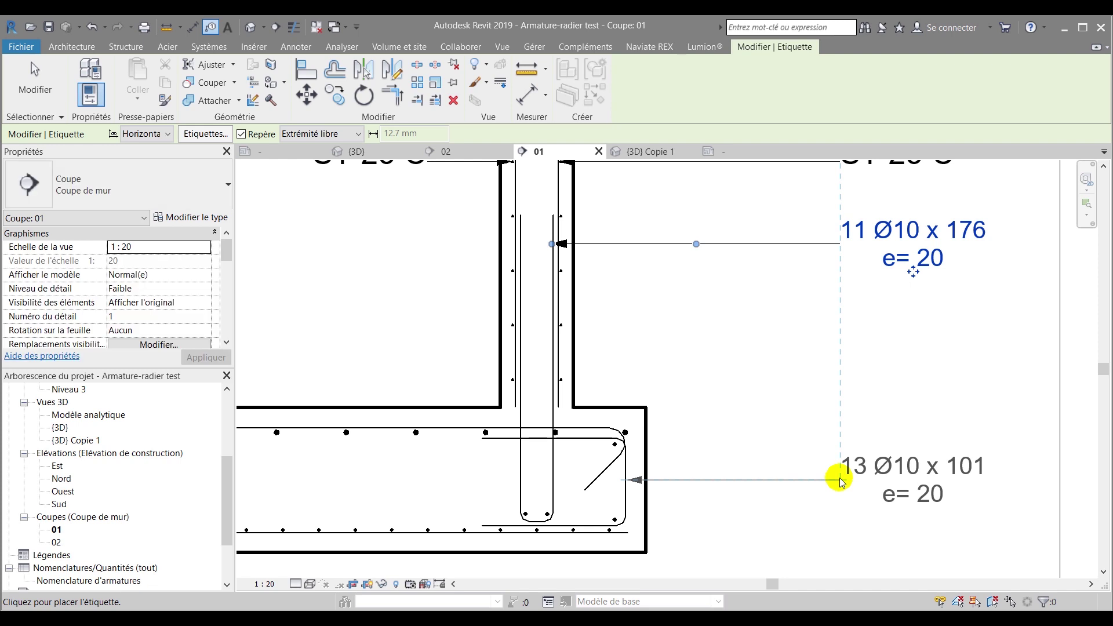
pyautogui.click(842, 482)
# - Tag the upper Ø10 corner bar at the raft's right end, placing the tag between the starter-bar and edge-bar tags without changing its values
pyautogui.scroll(4, 592, 450)
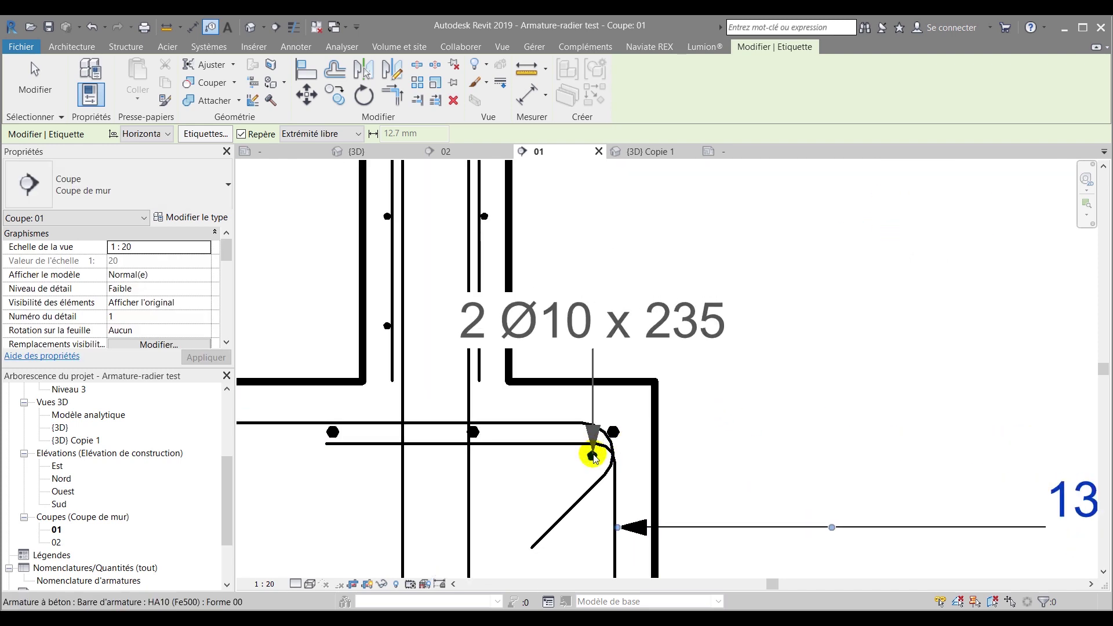
pyautogui.scroll(-4, 643, 435)
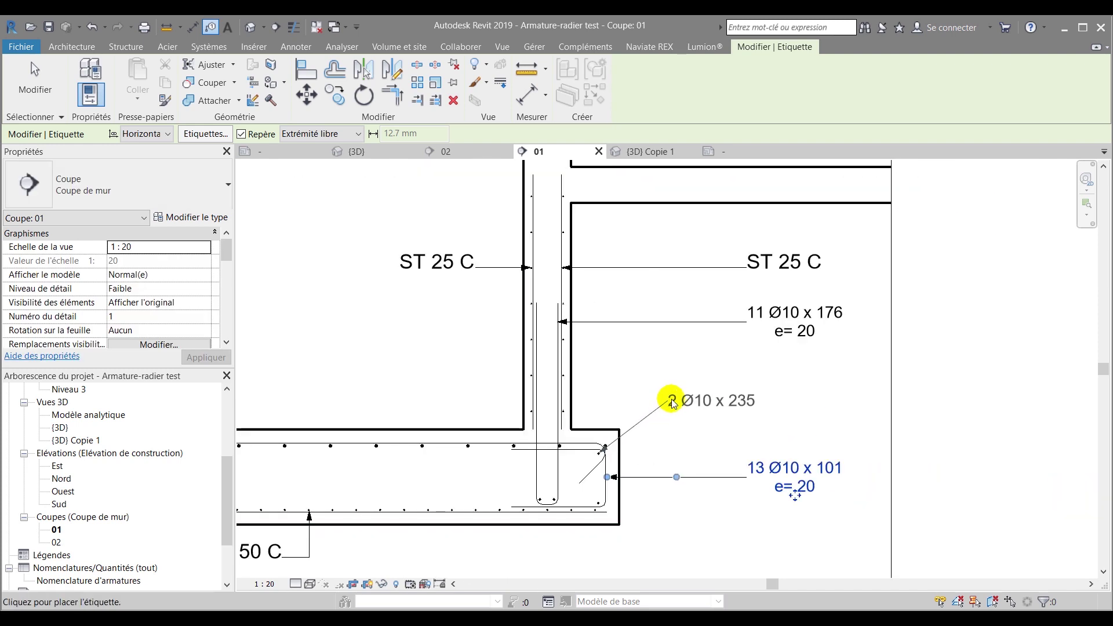
pyautogui.click(748, 397)
pyautogui.click(754, 397)
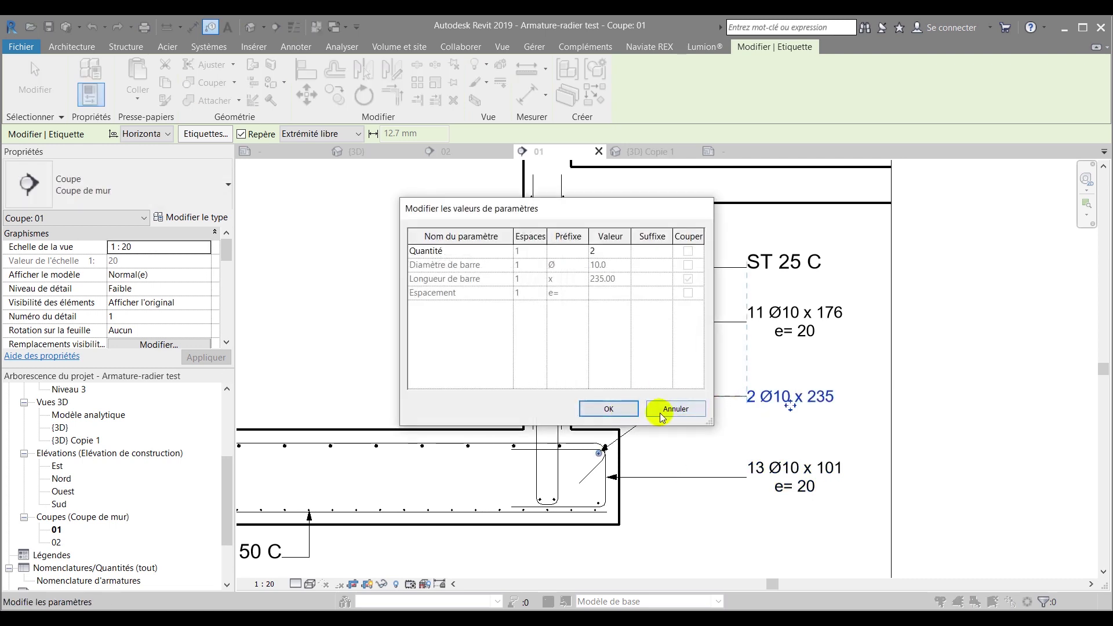
pyautogui.click(660, 410)
# - Tag the Ø10 bars in the base bend of the right wall's starter bars, placing the tag beneath the right edge-bar tag, and end tagging
pyautogui.scroll(-3, 580, 424)
pyautogui.scroll(2, 532, 473)
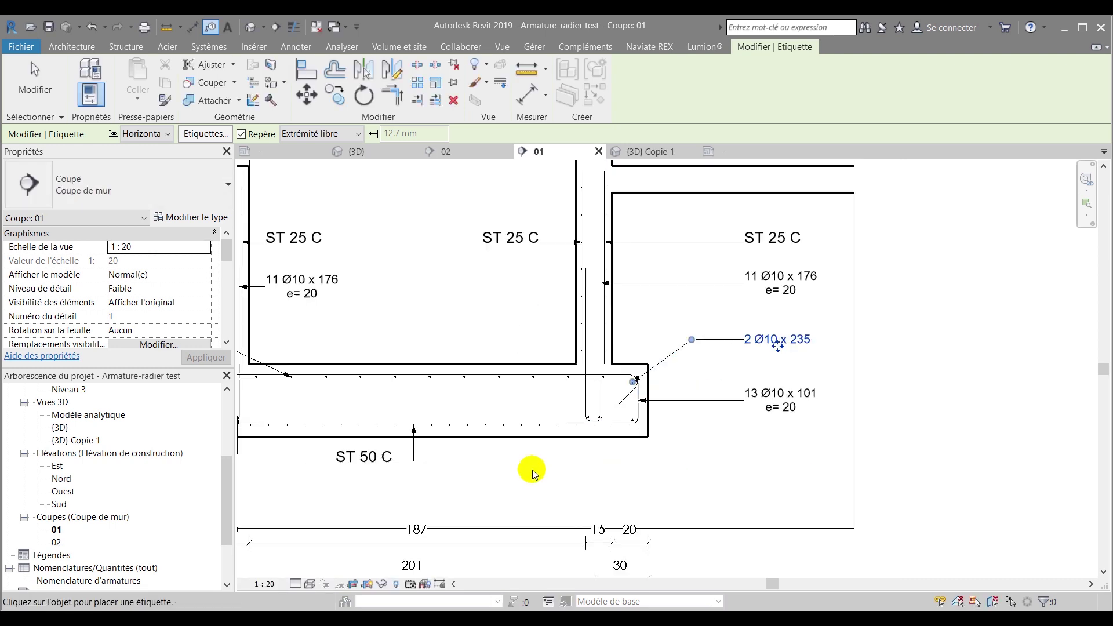
pyautogui.scroll(4, 598, 417)
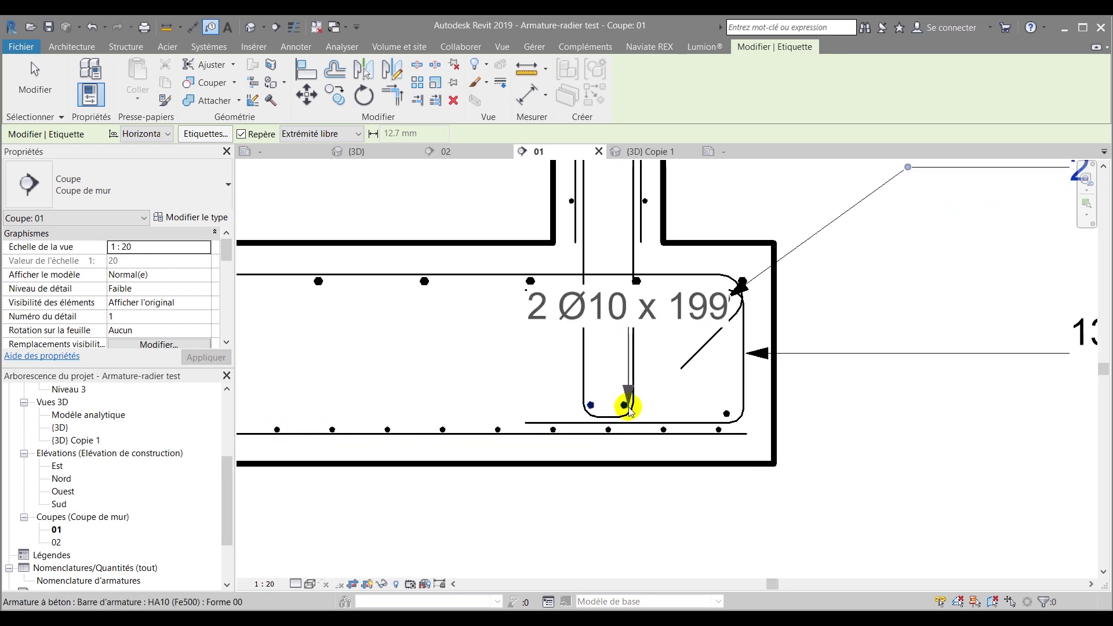
pyautogui.scroll(-3, 620, 416)
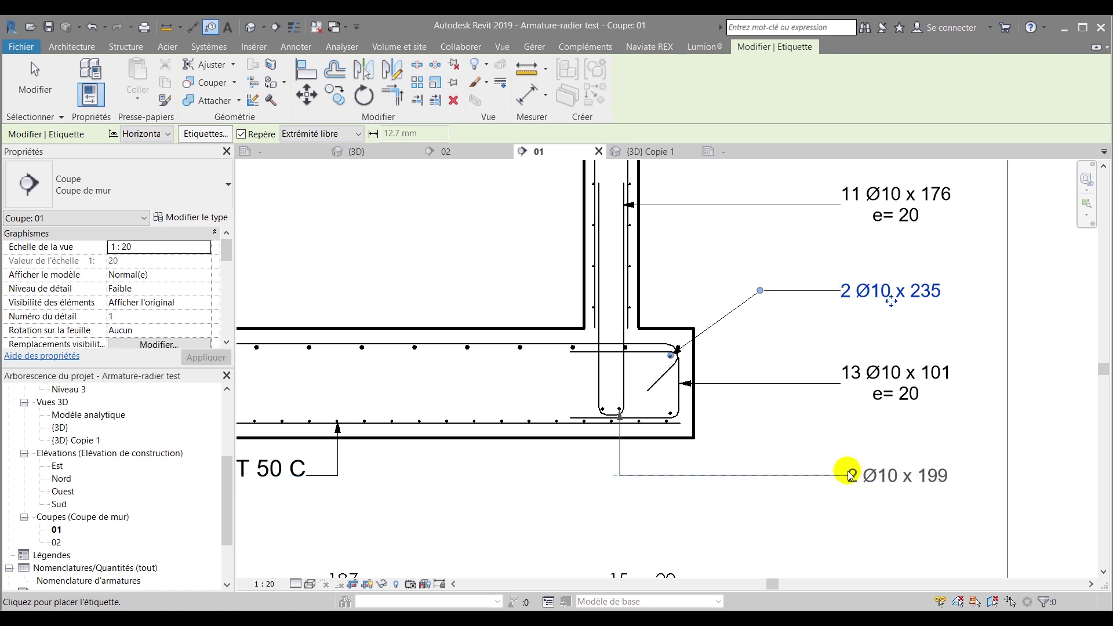
pyautogui.click(849, 473)
pyautogui.press('Escape')
pyautogui.scroll(-5, 732, 464)
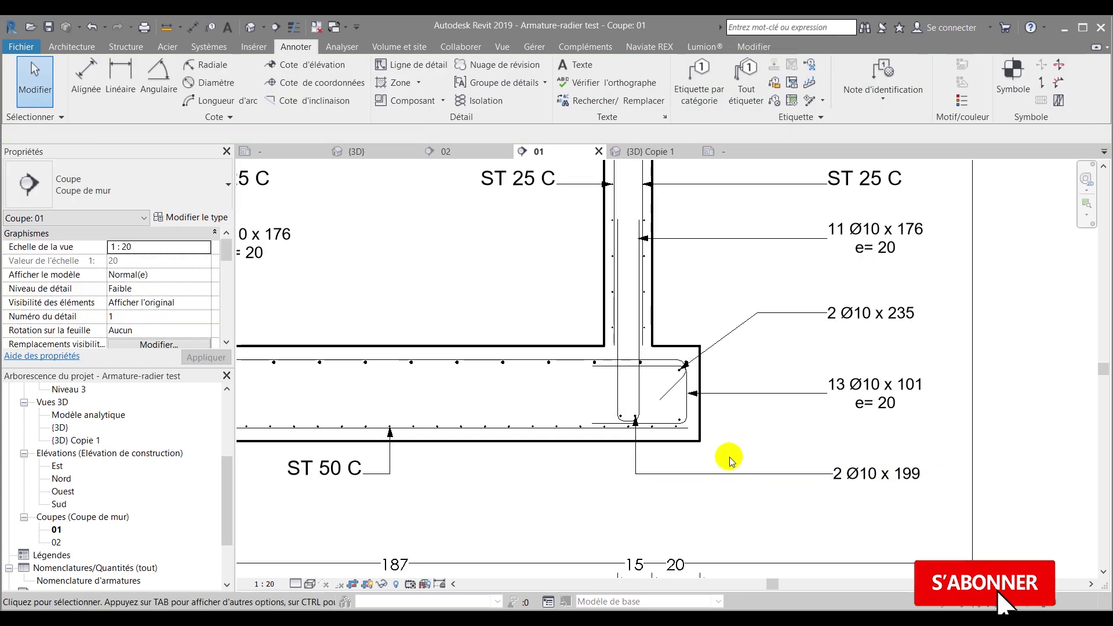
pyautogui.click(564, 450)
pyautogui.scroll(-3, 511, 460)
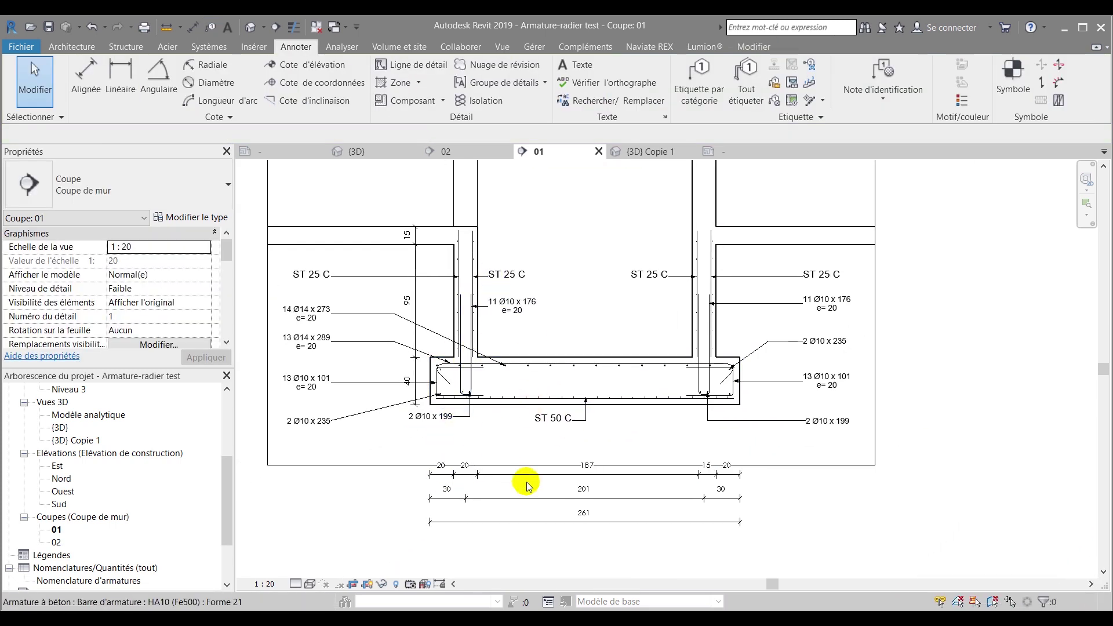
pyautogui.moveTo(515, 311); pyautogui.dragTo(532, 406, button='middle')
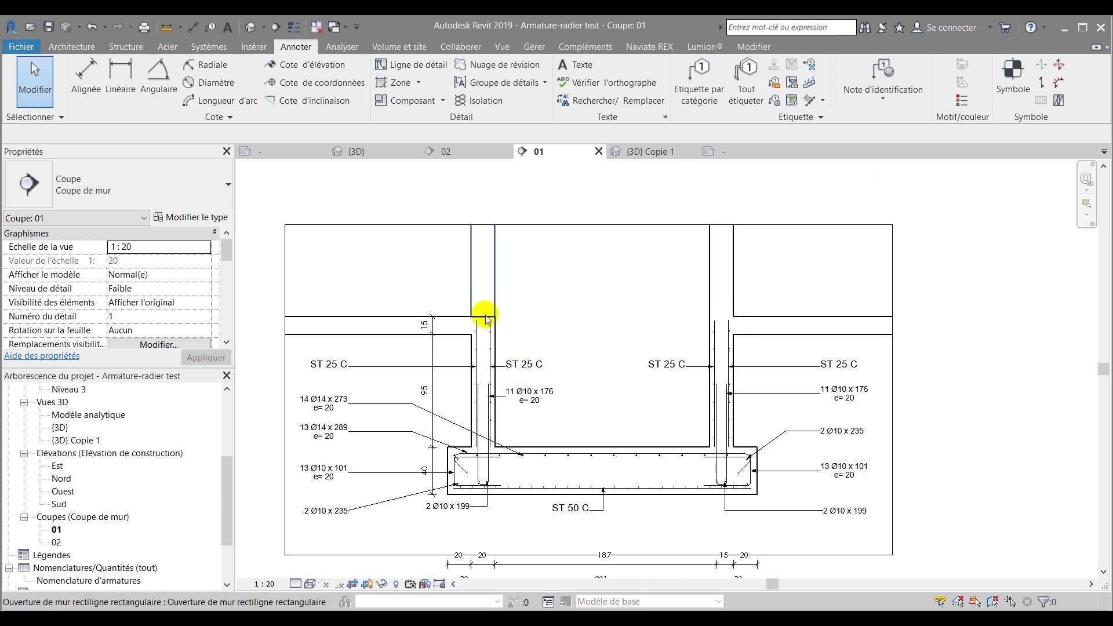
# - Hide the crop region boundary of section view 01 and open section view 02
pyautogui.scroll(-2, 521, 207)
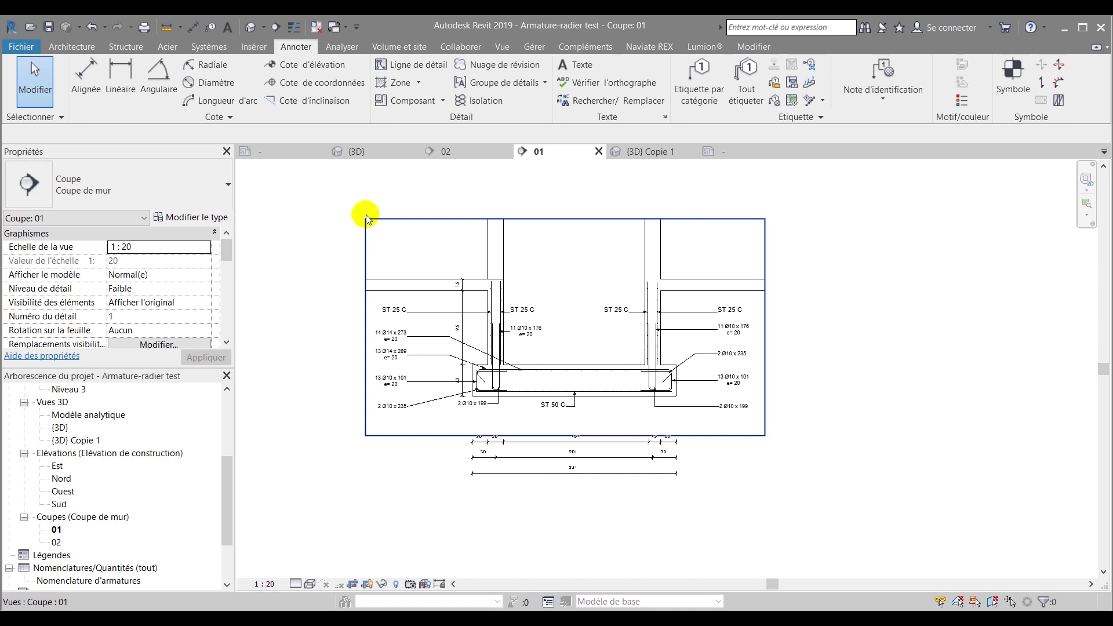
pyautogui.click(370, 587)
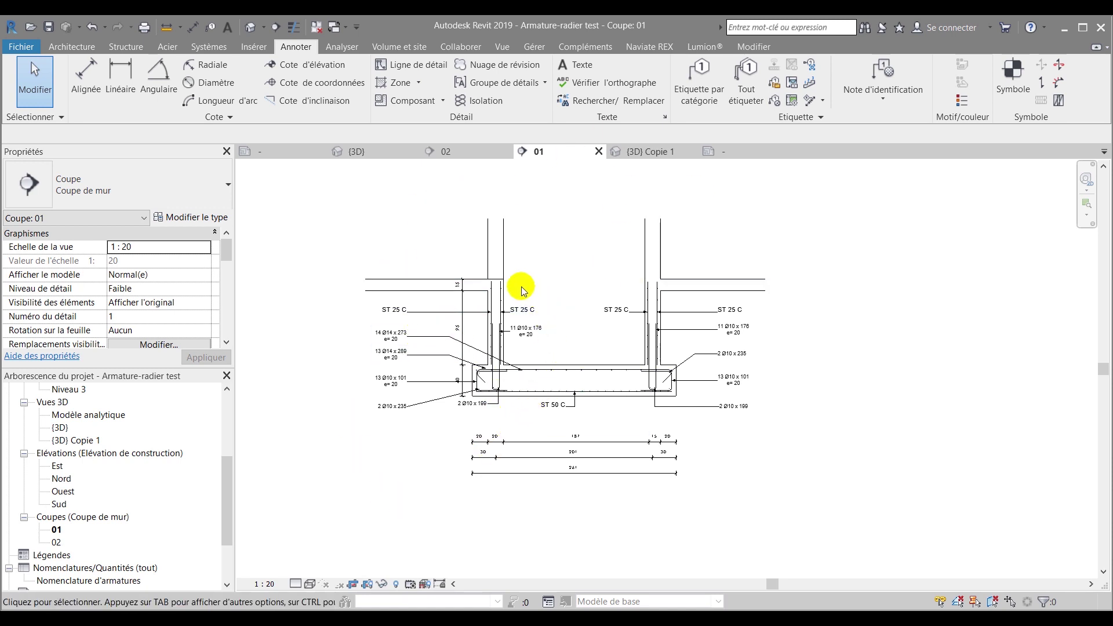
pyautogui.click(446, 151)
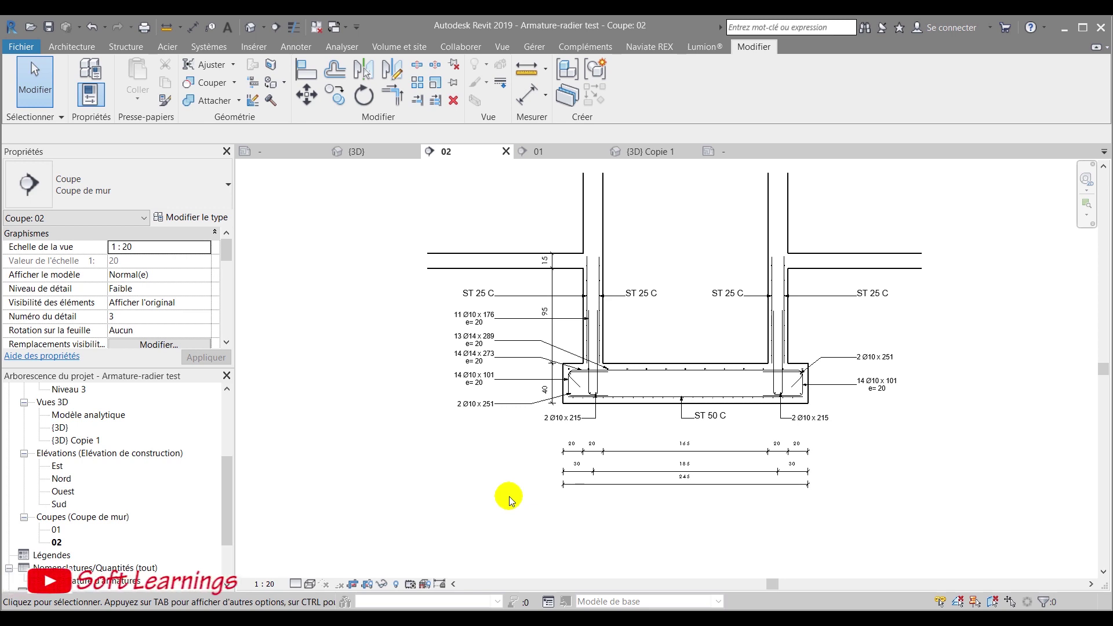
# - Set the spacing of the raft's upper Ø14 bars shown as dots in section 02 to 150 mm, and deselect them
pyautogui.scroll(-1, 477, 493)
pyautogui.scroll(2, 684, 427)
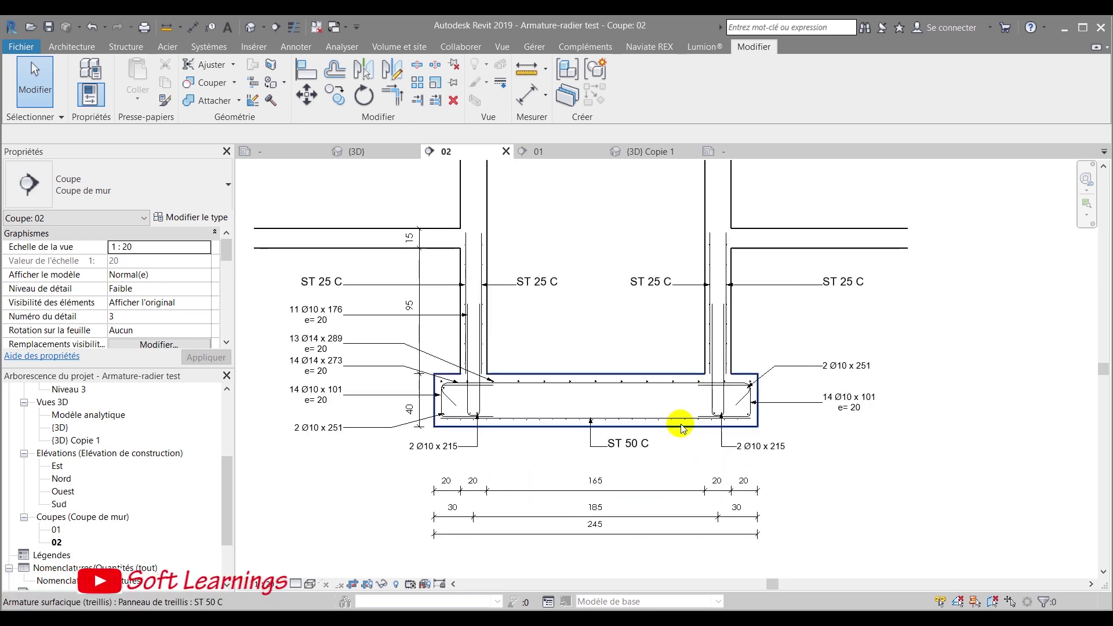
pyautogui.scroll(2, 586, 413)
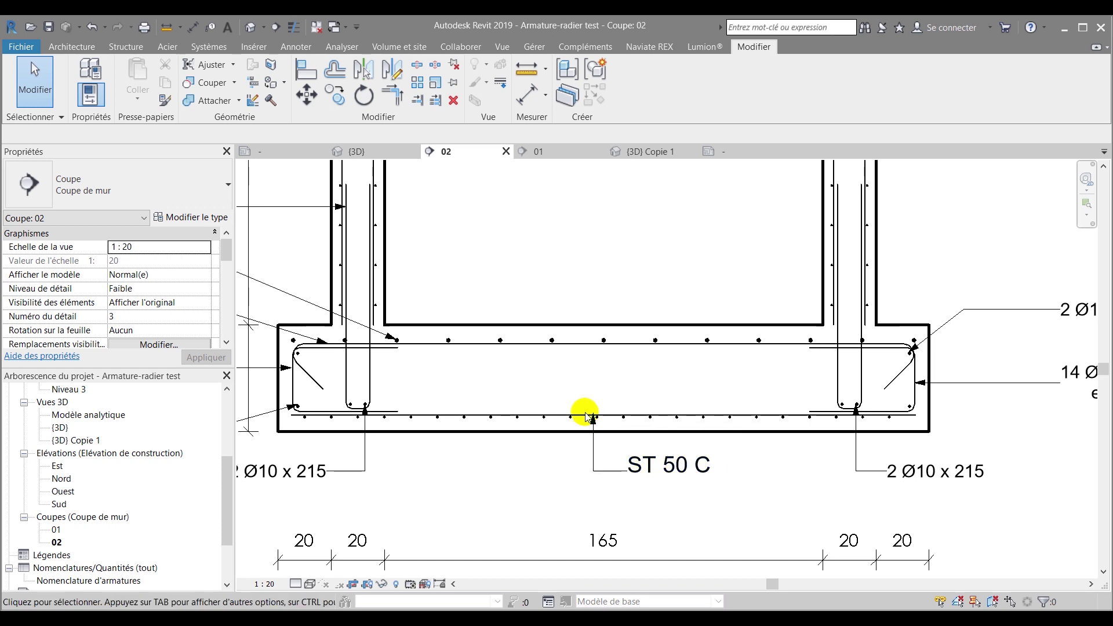
pyautogui.scroll(-3, 585, 413)
pyautogui.scroll(2, 580, 400)
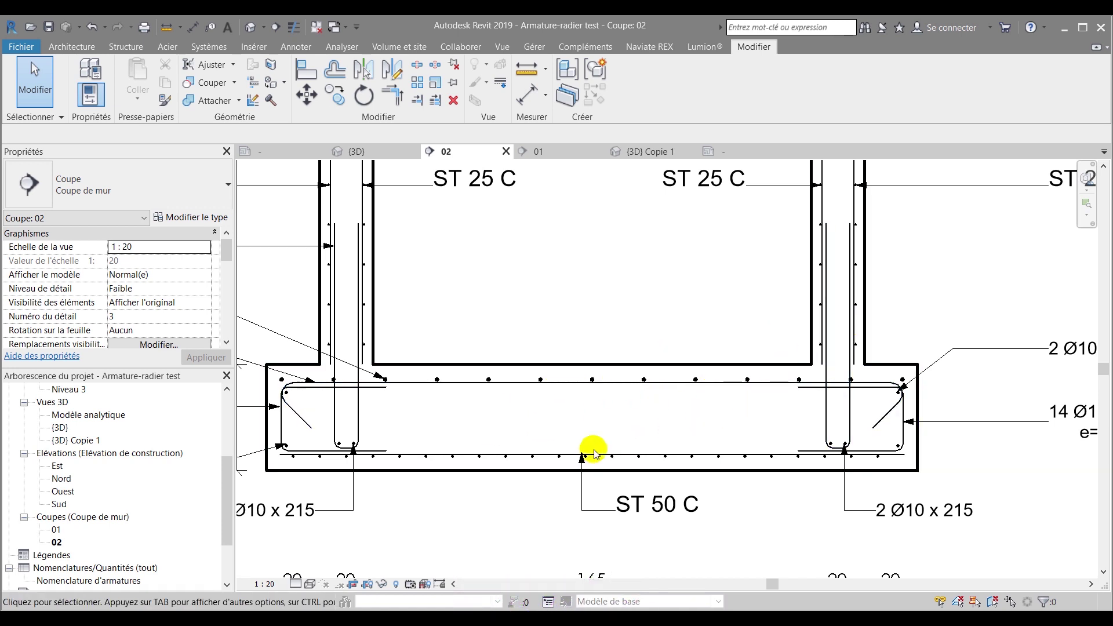
pyautogui.scroll(3, 600, 355)
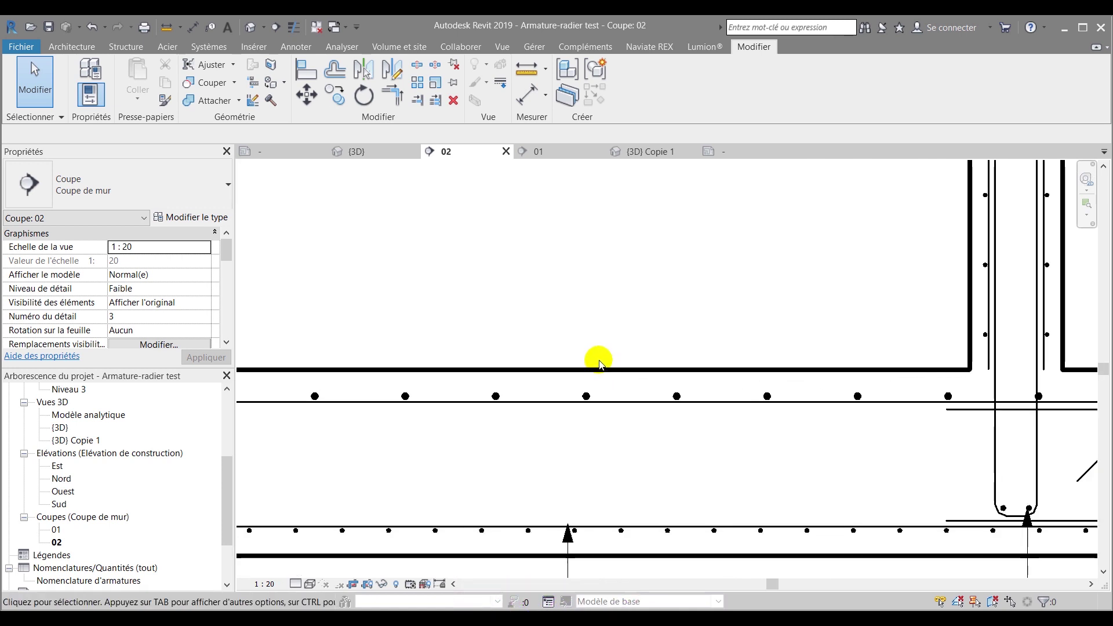
pyautogui.click(585, 399)
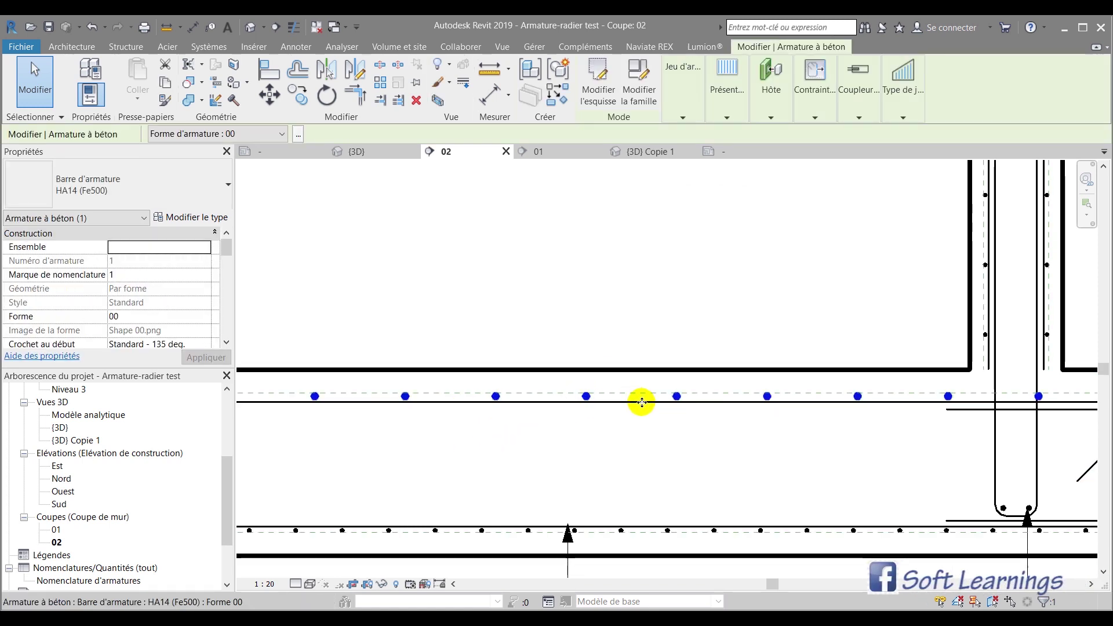
pyautogui.scroll(-4, 642, 402)
pyautogui.moveTo(676, 109)
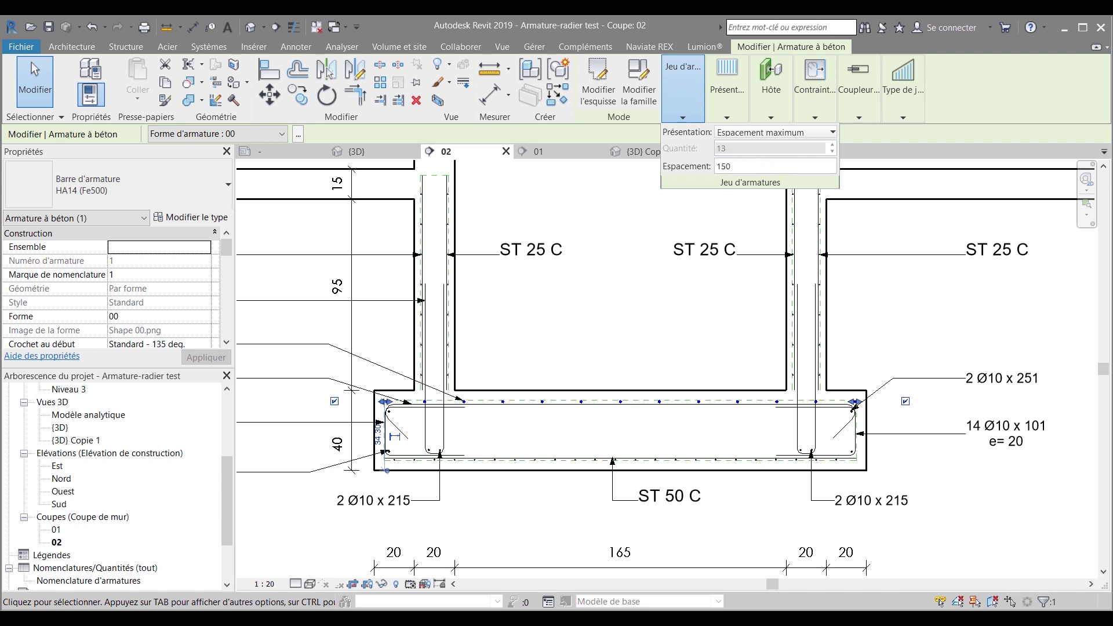
pyautogui.press('Return')
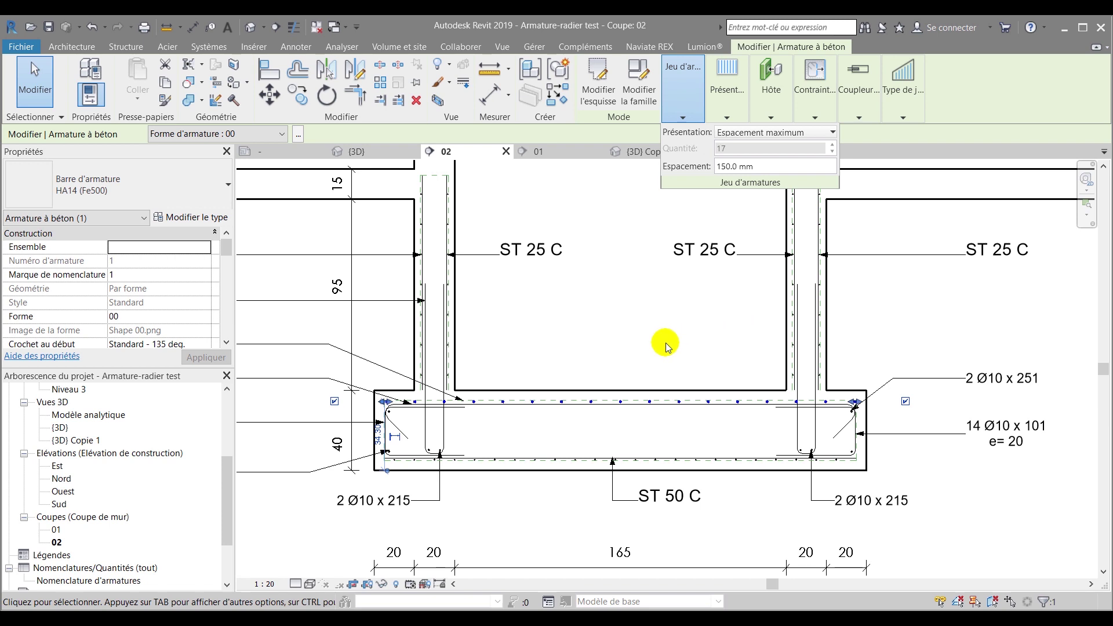
pyautogui.click(733, 340)
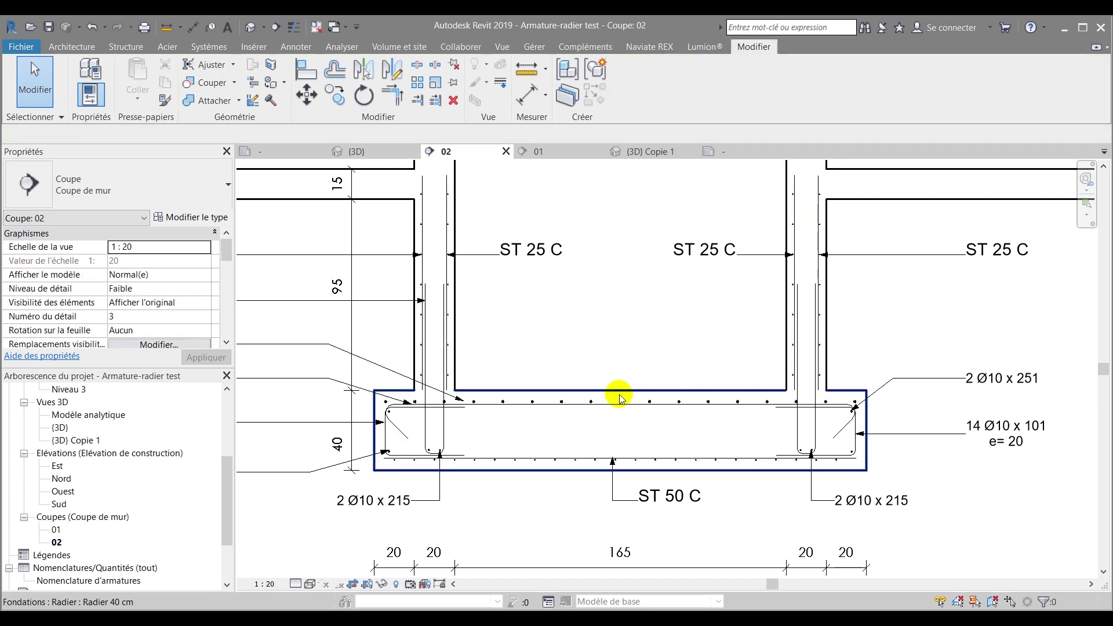
# - Change the type of the raft's bottom mesh panel to ST 50 in section 02
pyautogui.scroll(-3, 580, 390)
pyautogui.scroll(2, 429, 371)
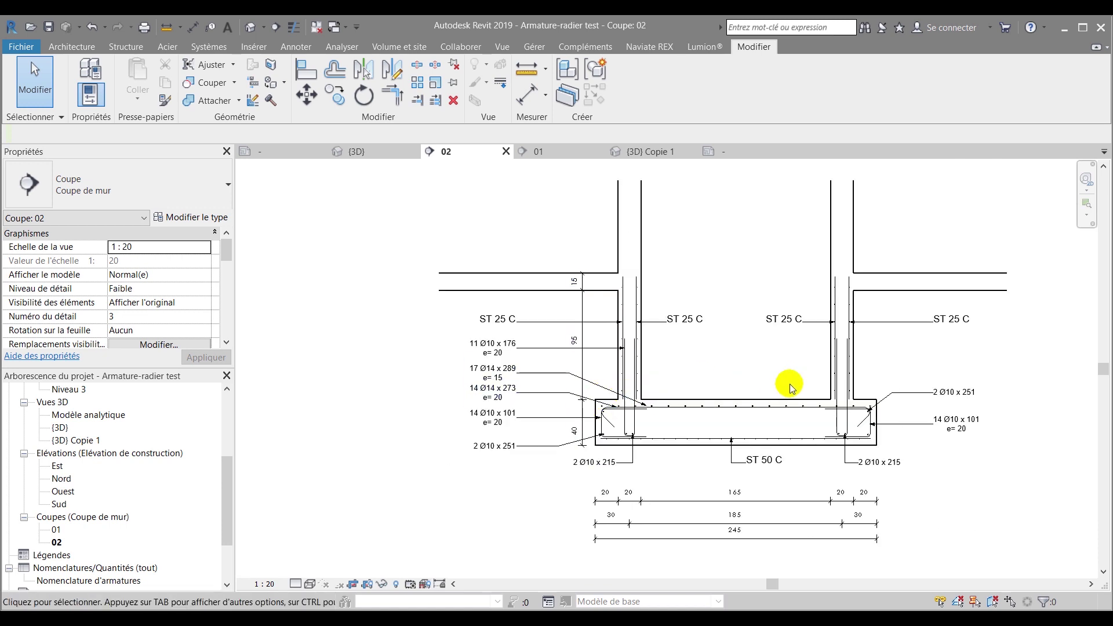
pyautogui.scroll(1, 580, 383)
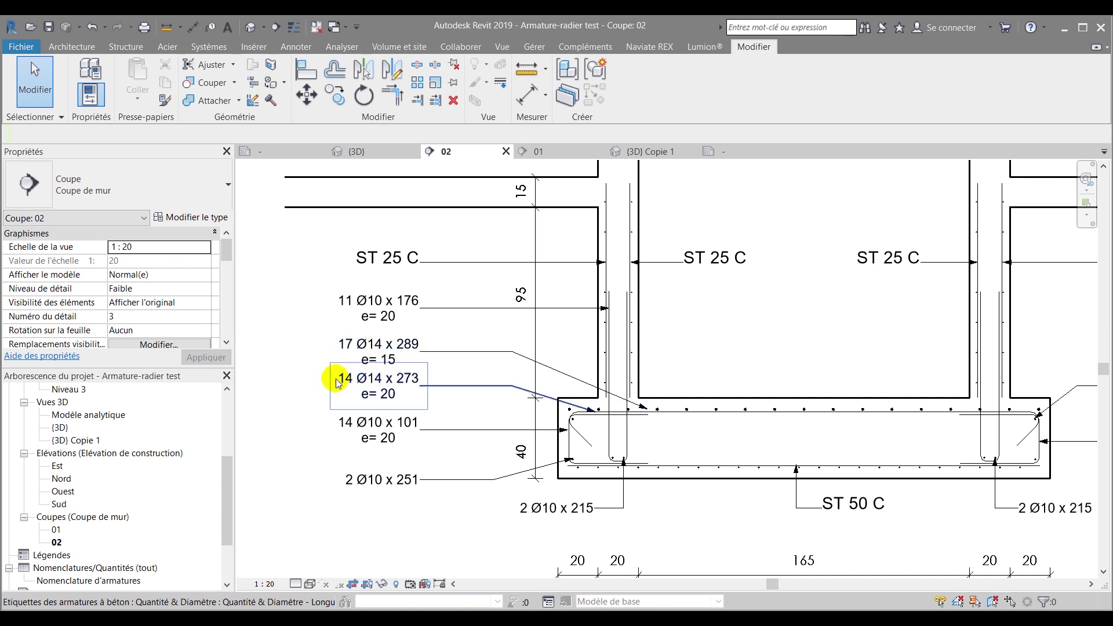
pyautogui.scroll(-1, 461, 394)
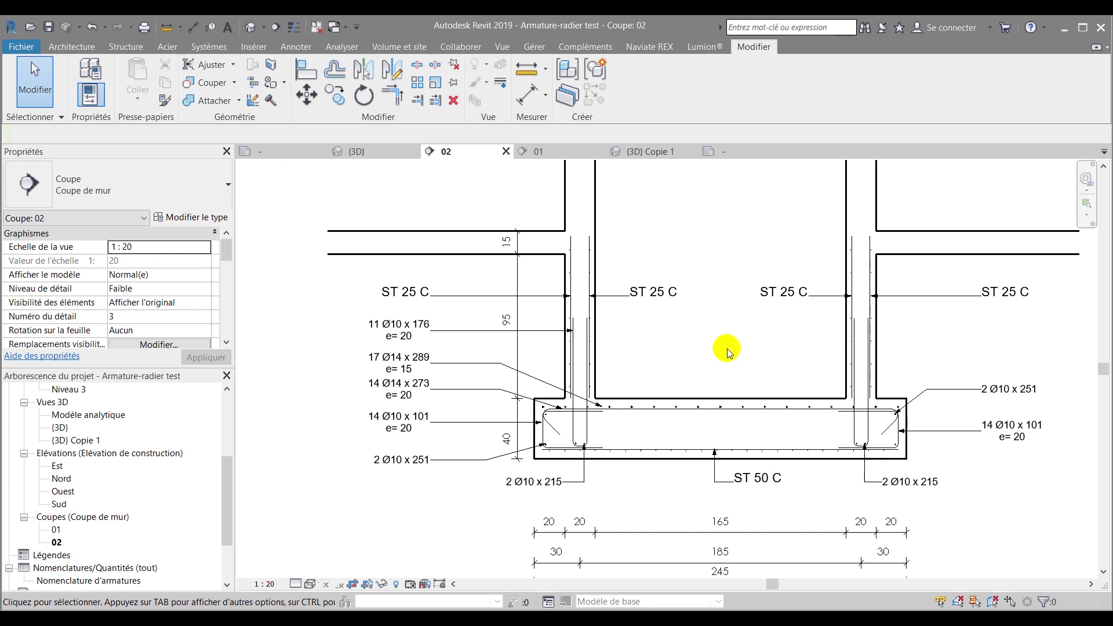
pyautogui.moveTo(721, 350); pyautogui.dragTo(654, 377, button='middle')
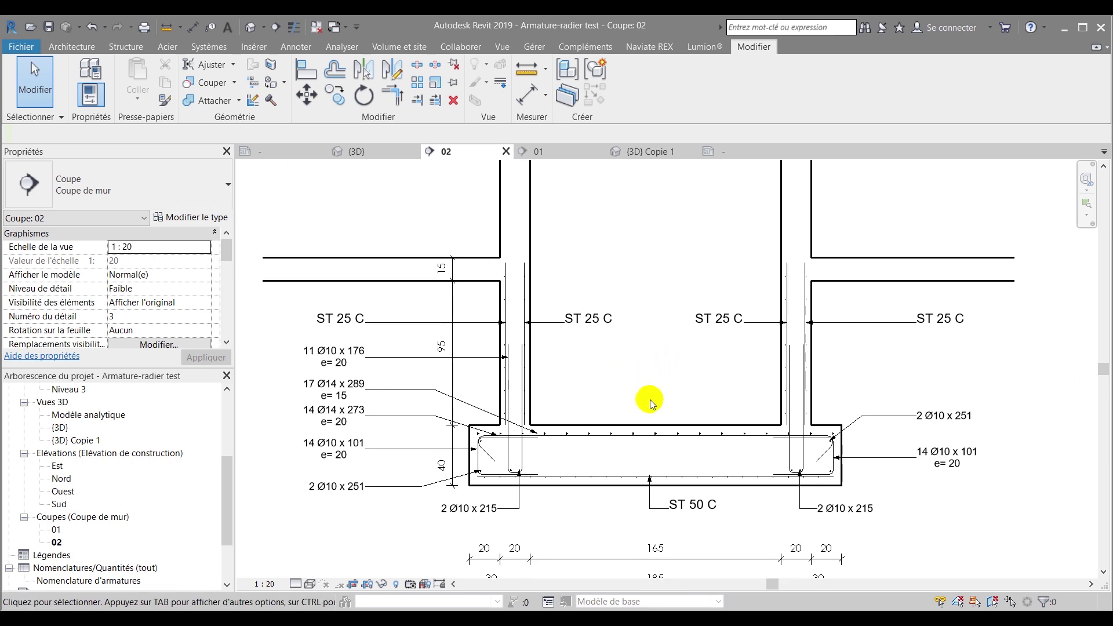
pyautogui.scroll(2, 637, 482)
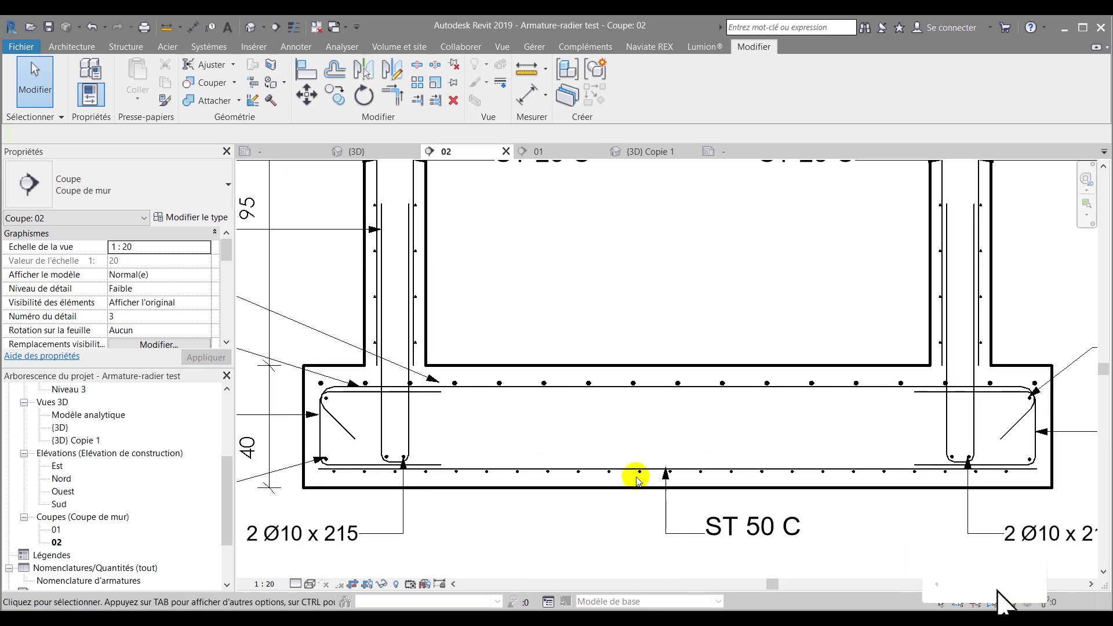
pyautogui.click(638, 472)
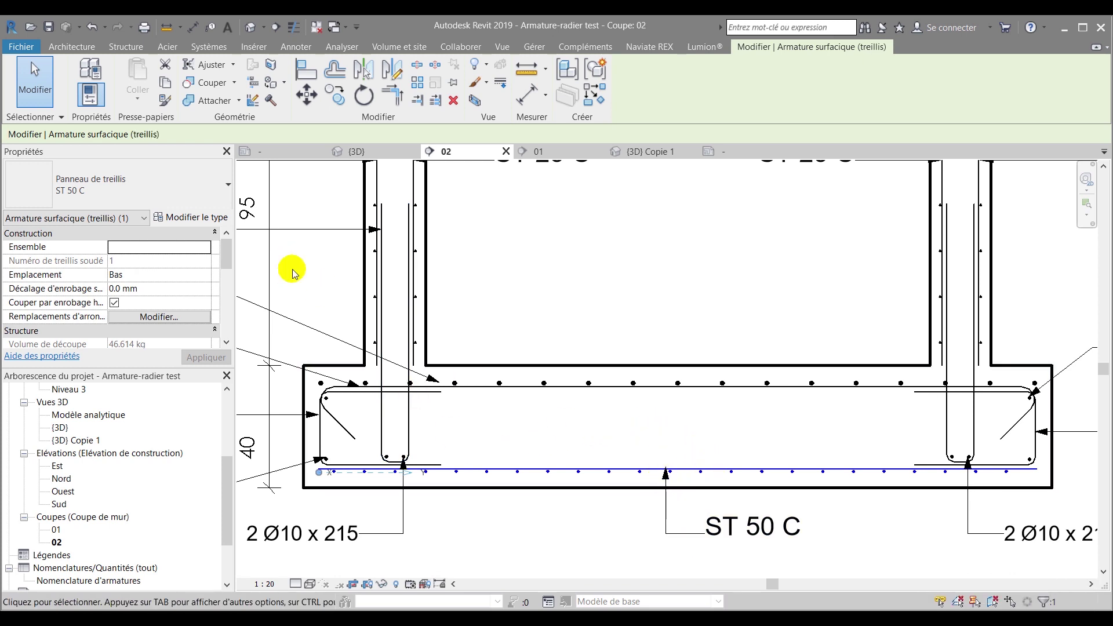
pyautogui.click(136, 200)
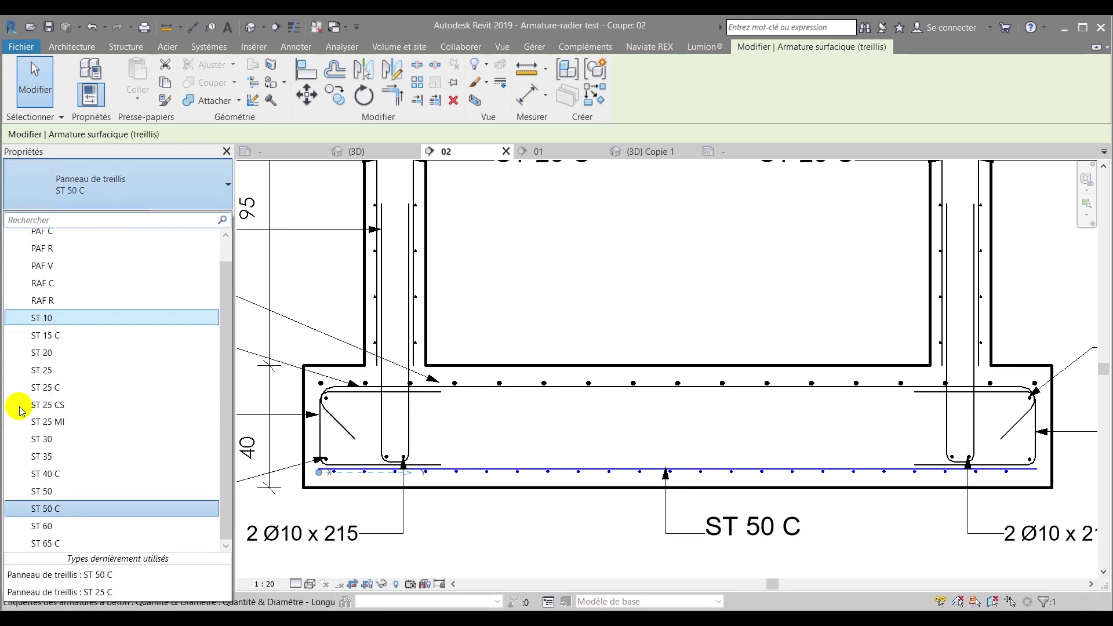
pyautogui.click(47, 491)
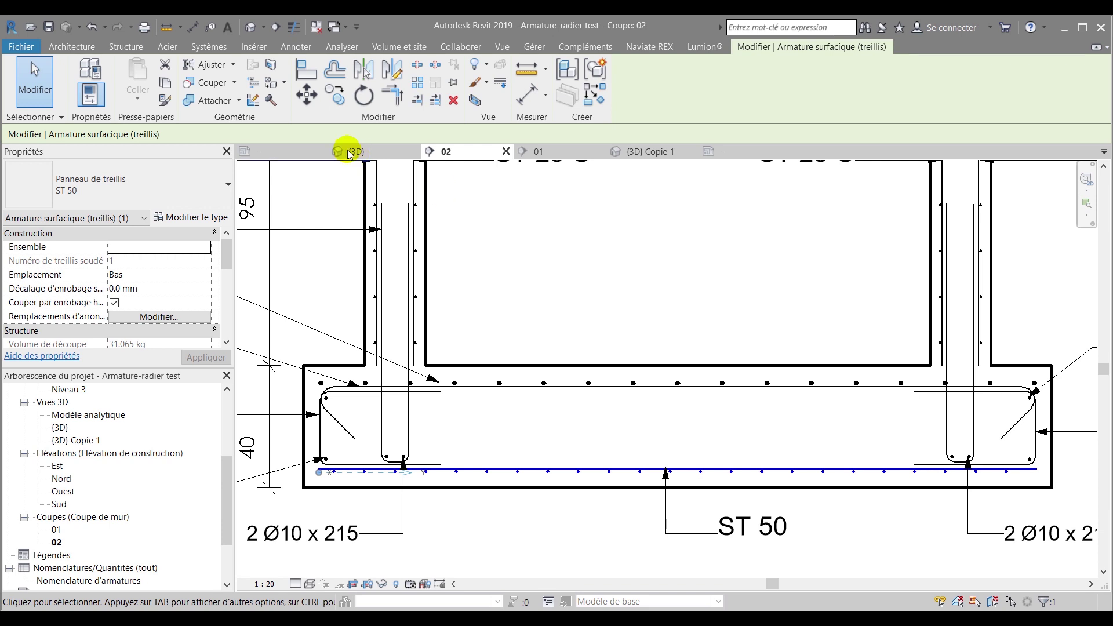
# - Check the raft's Ø14 bar tags and bottom mesh tag in section view 01, and clear the selection
pyautogui.click(541, 152)
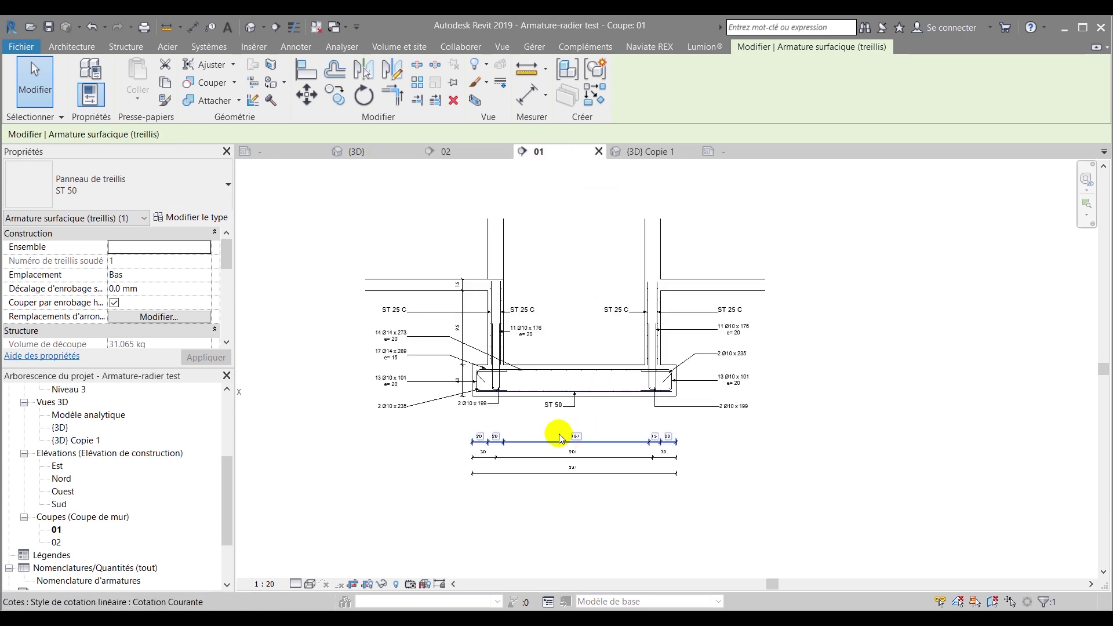
pyautogui.scroll(4, 572, 442)
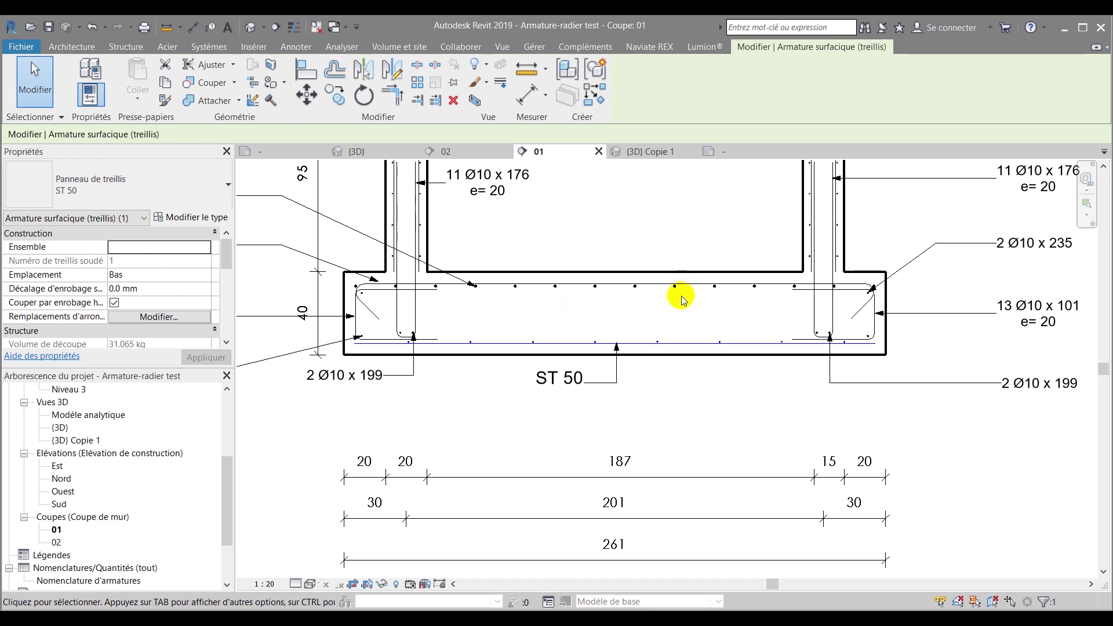
pyautogui.scroll(-3, 617, 369)
pyautogui.moveTo(612, 227); pyautogui.dragTo(611, 319, button='middle')
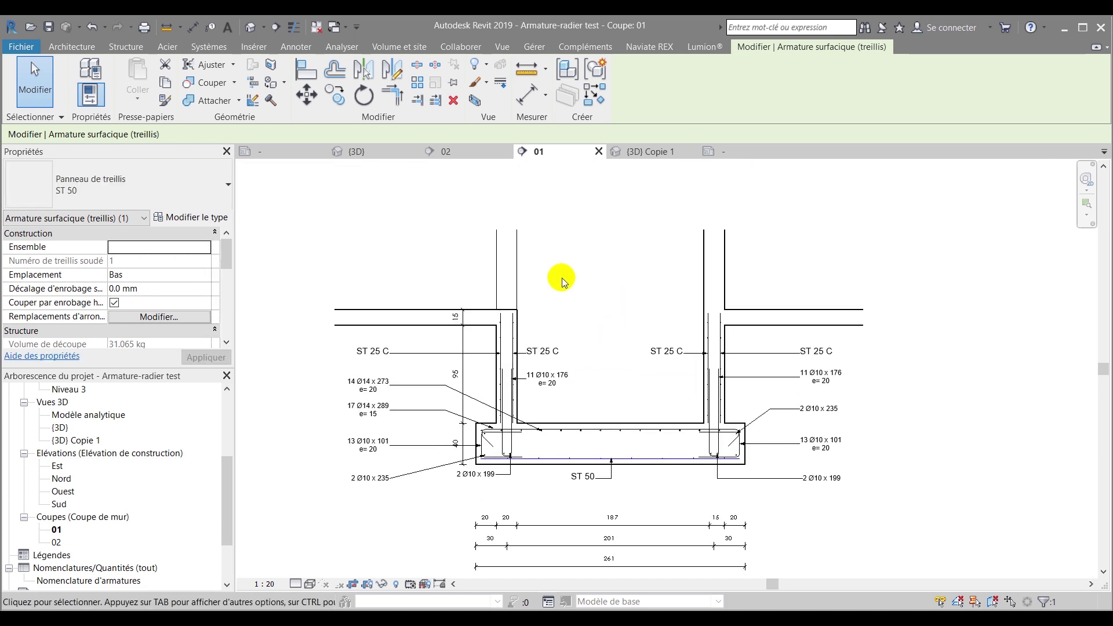
pyautogui.click(594, 269)
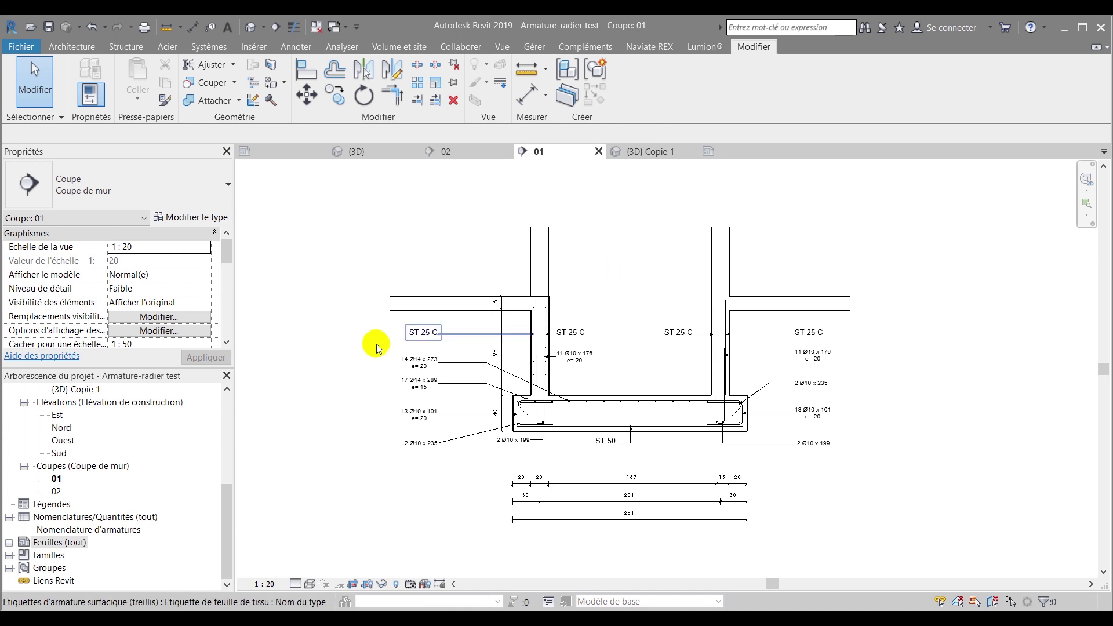
# - Create a new sheet using the Cartouche Soft Learnings : A1 title block
pyautogui.rightClick(47, 546)
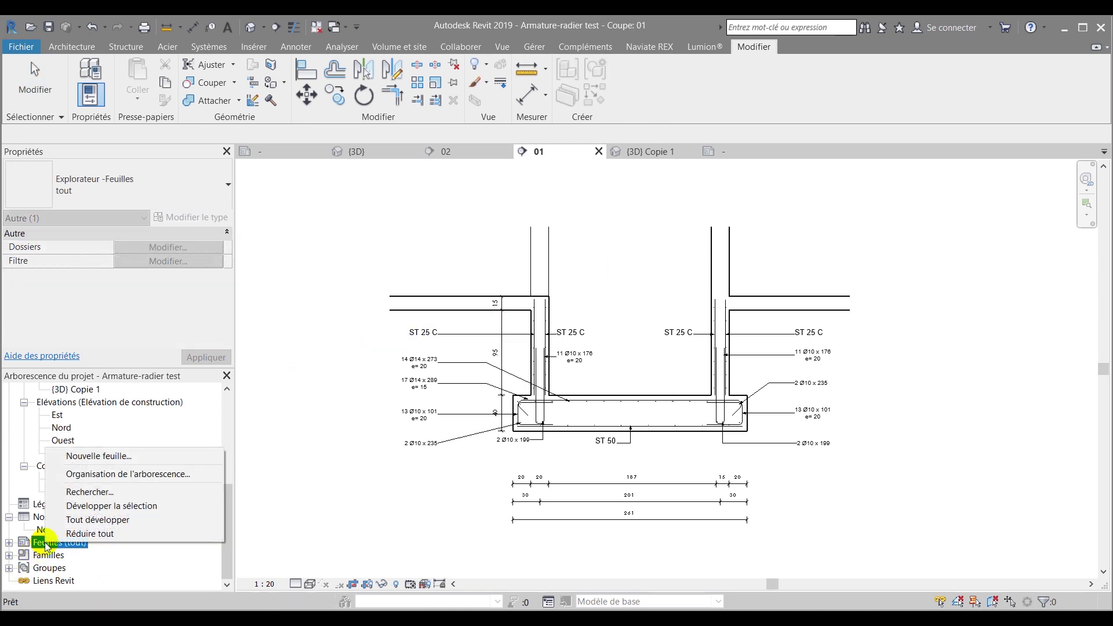
pyautogui.click(110, 458)
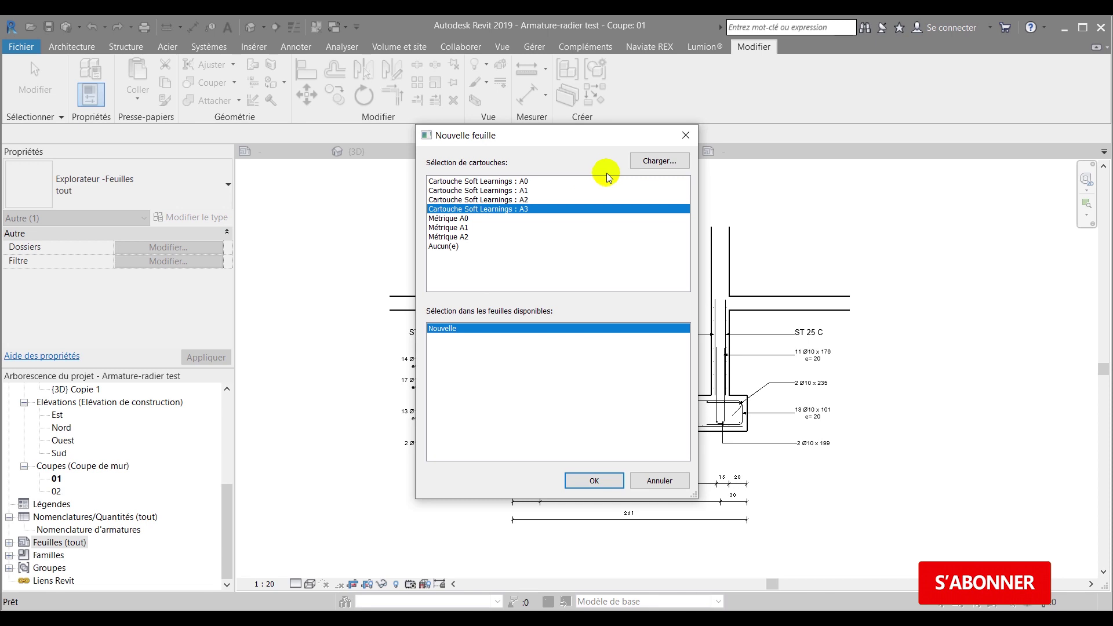
pyautogui.click(658, 161)
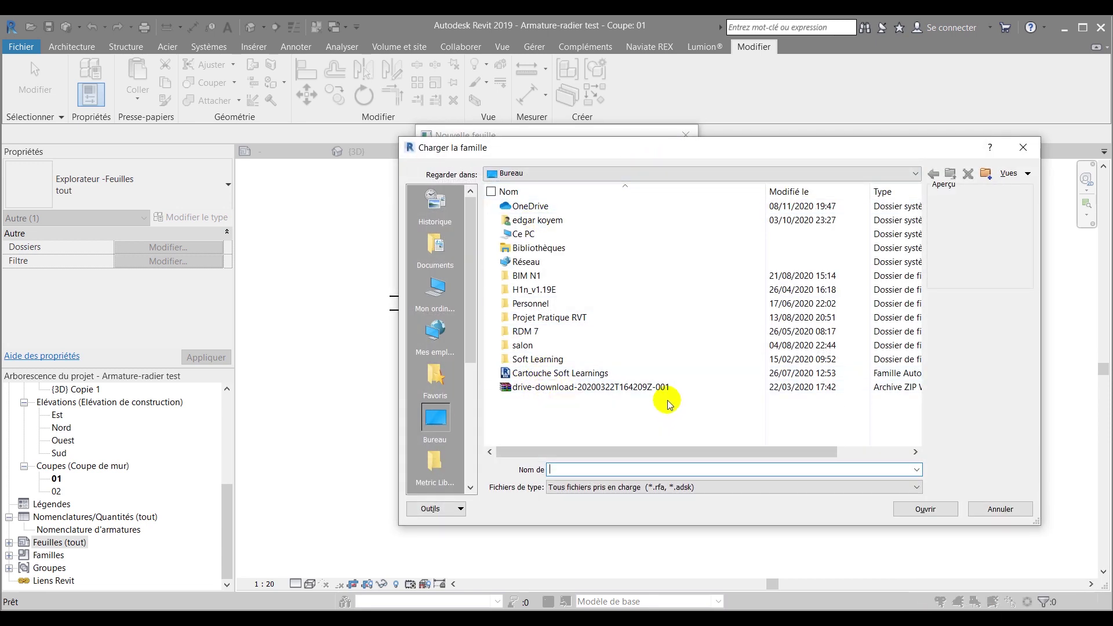
pyautogui.click(984, 510)
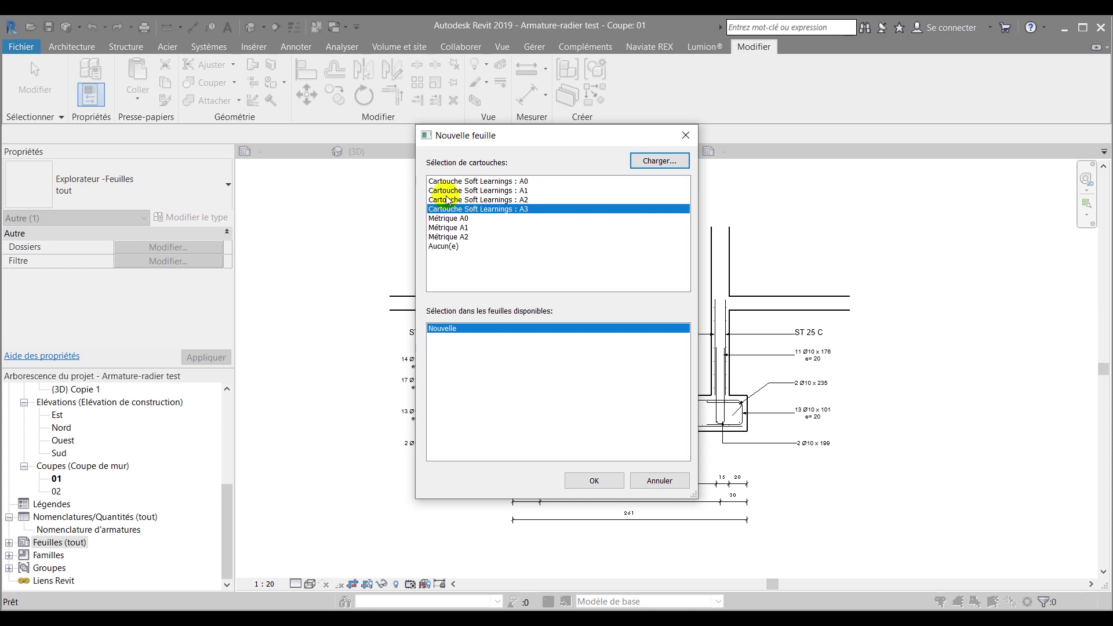
pyautogui.click(486, 191)
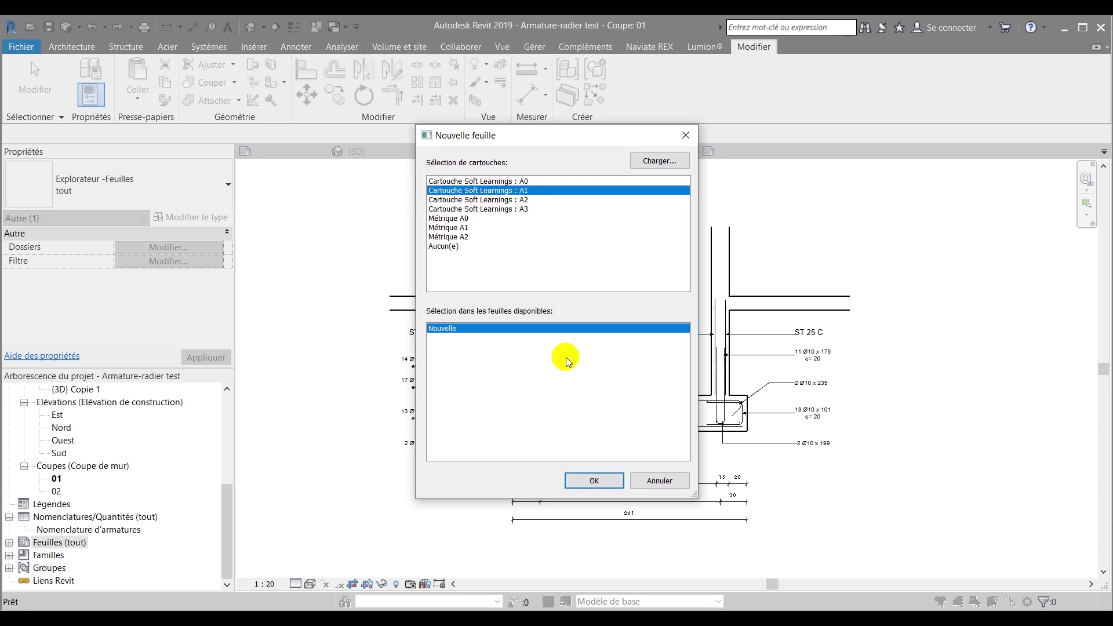
pyautogui.click(587, 483)
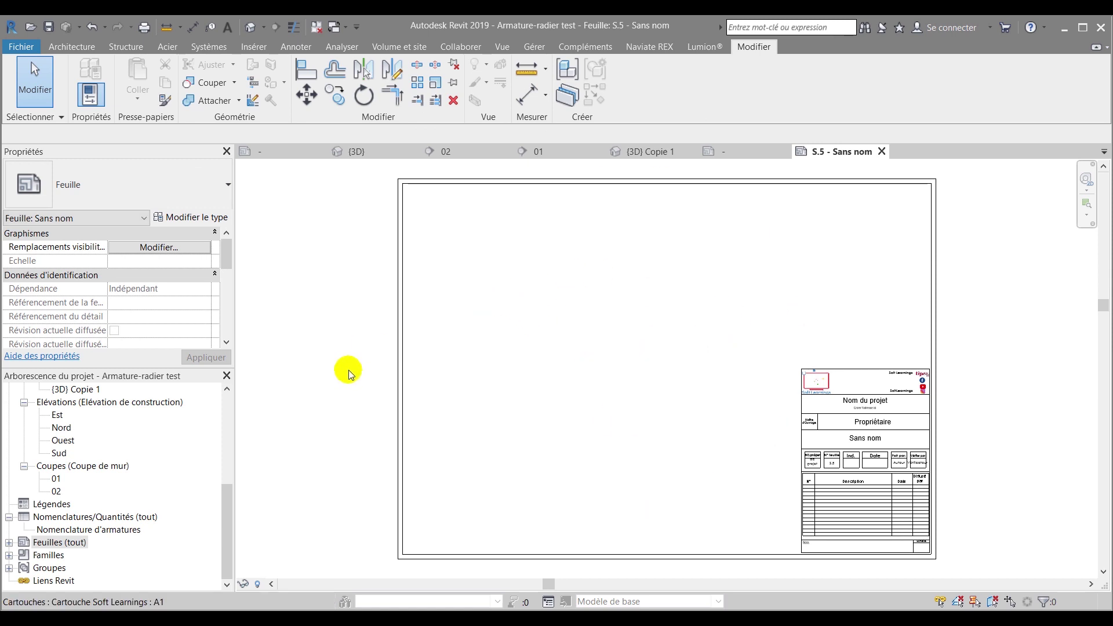
# - Place section view 01 in the upper-left corner of the new A1 sheet
pyautogui.moveTo(222, 516); pyautogui.dragTo(224, 476)
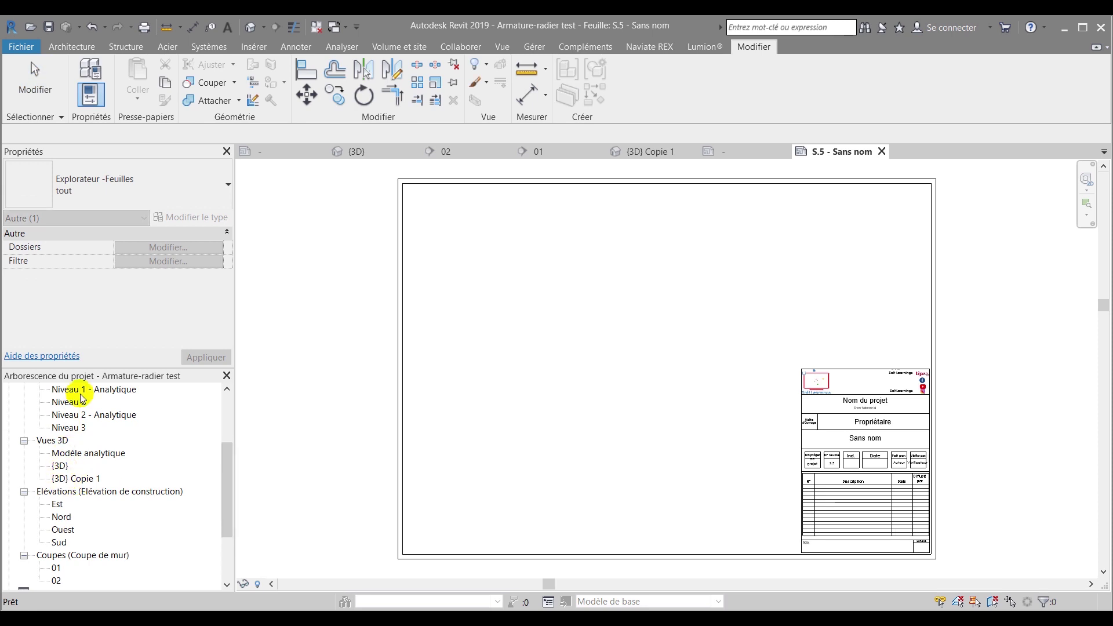
pyautogui.scroll(-1, 84, 560)
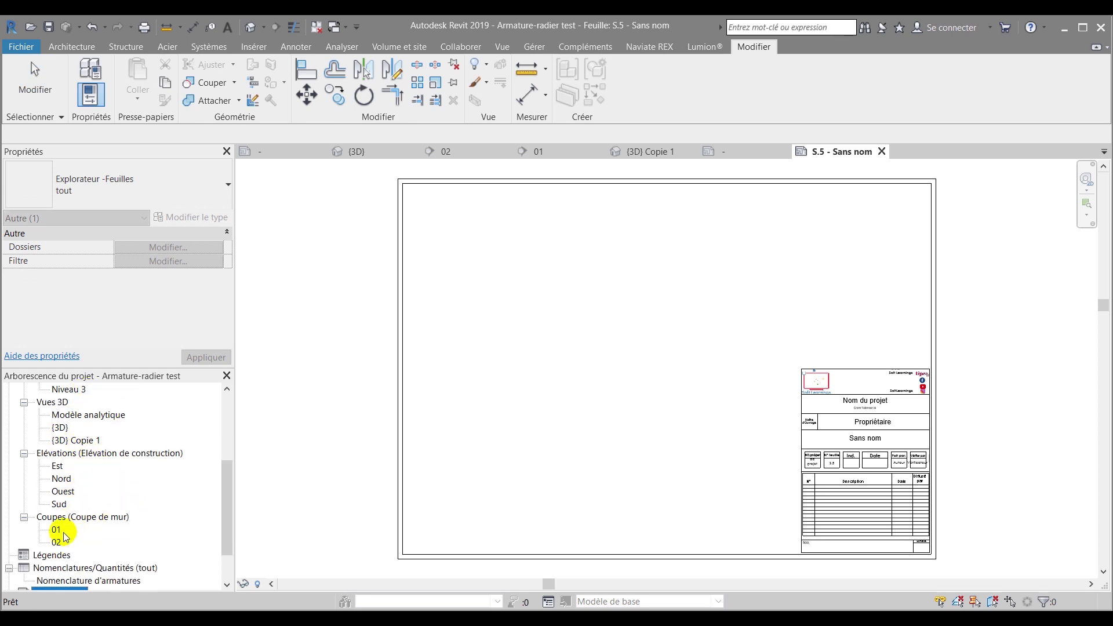
pyautogui.click(56, 530)
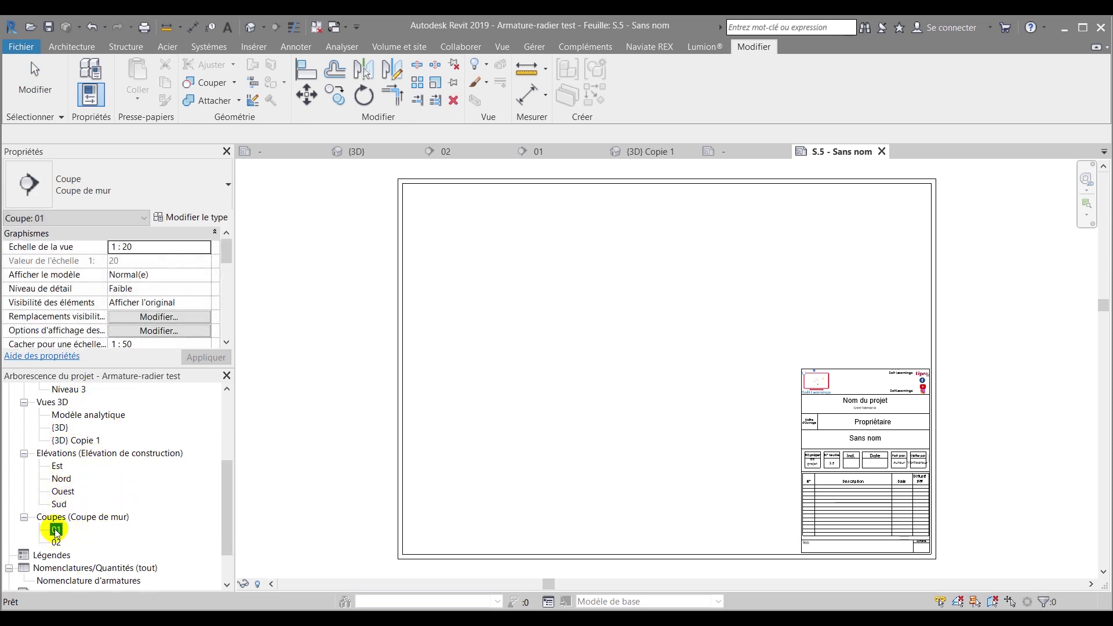
pyautogui.moveTo(56, 530); pyautogui.dragTo(518, 257)
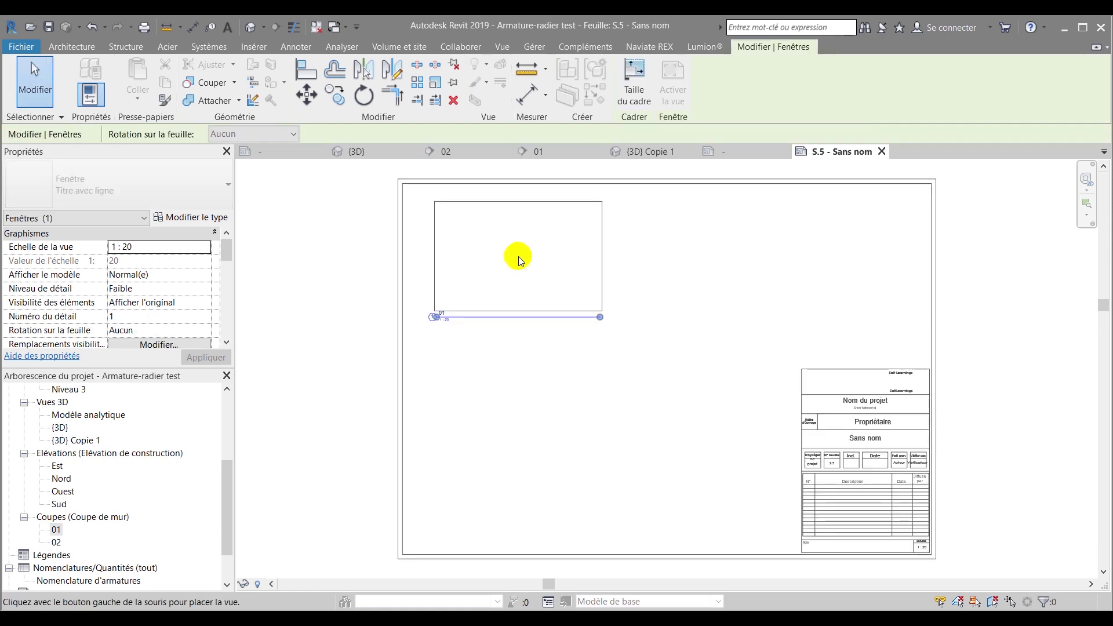
pyautogui.click(490, 246)
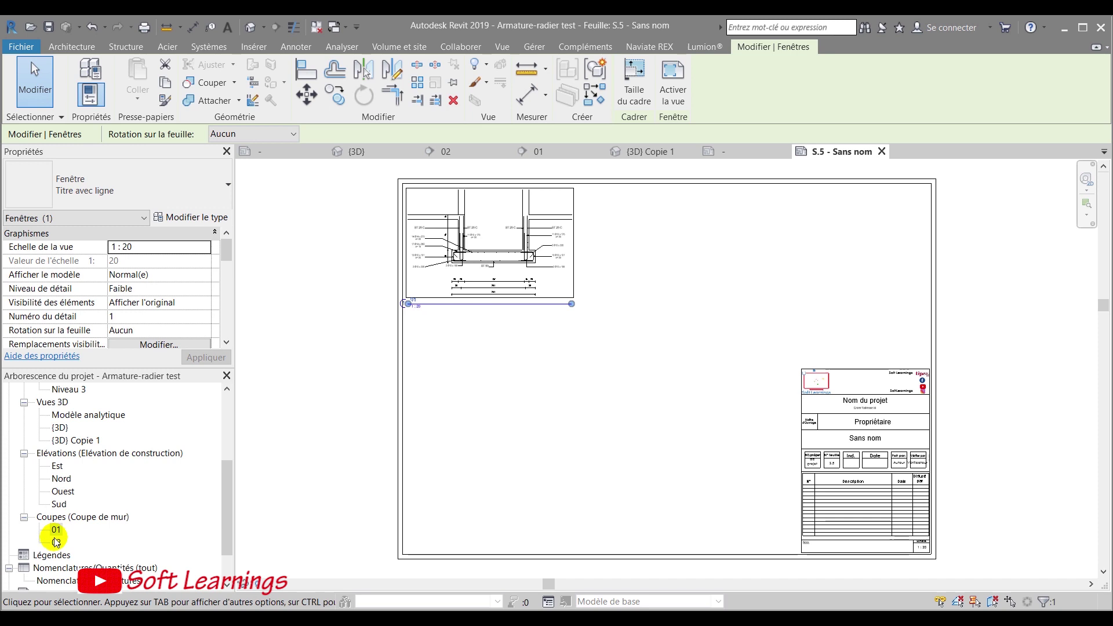
# - Place section view 02 on the sheet beside section view 01, aligned with it, and clear the selection
pyautogui.moveTo(55, 542); pyautogui.dragTo(660, 231)
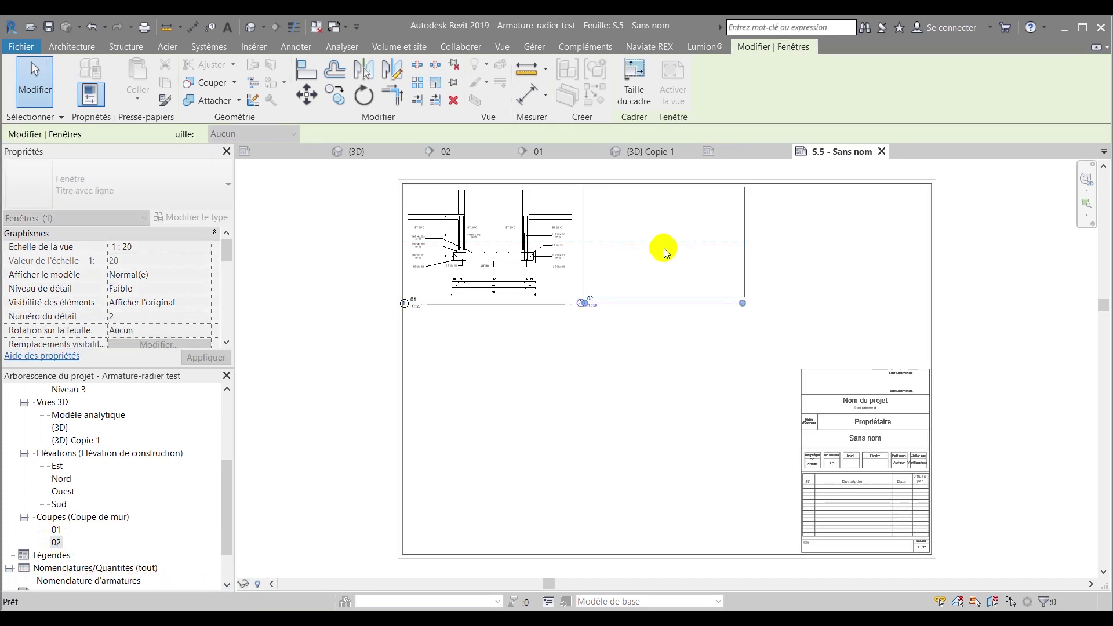
pyautogui.click(663, 248)
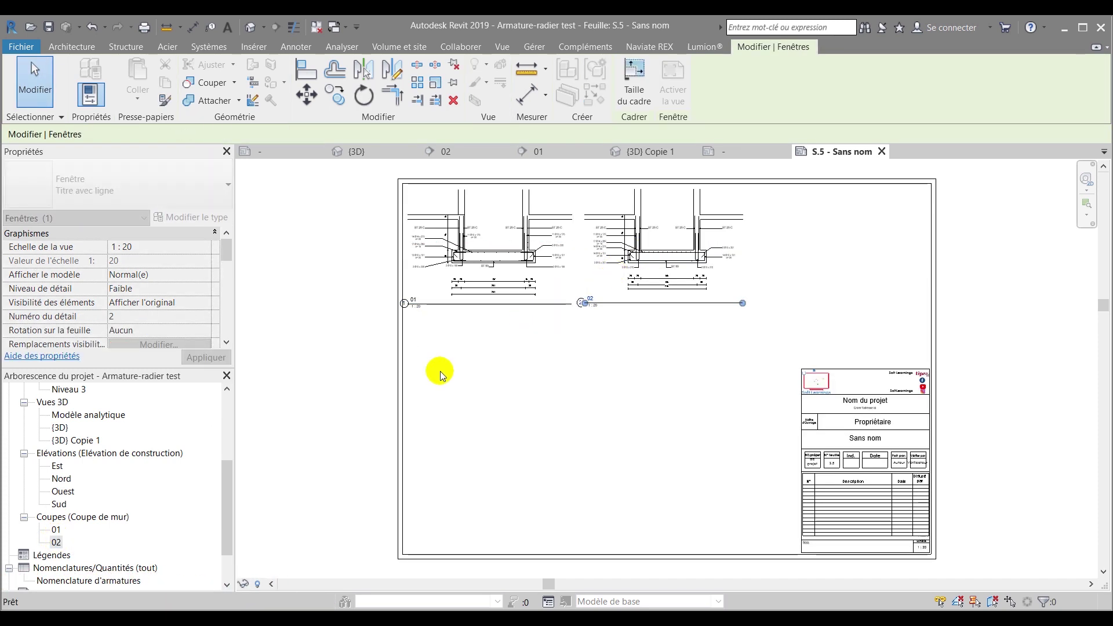
pyautogui.click(552, 387)
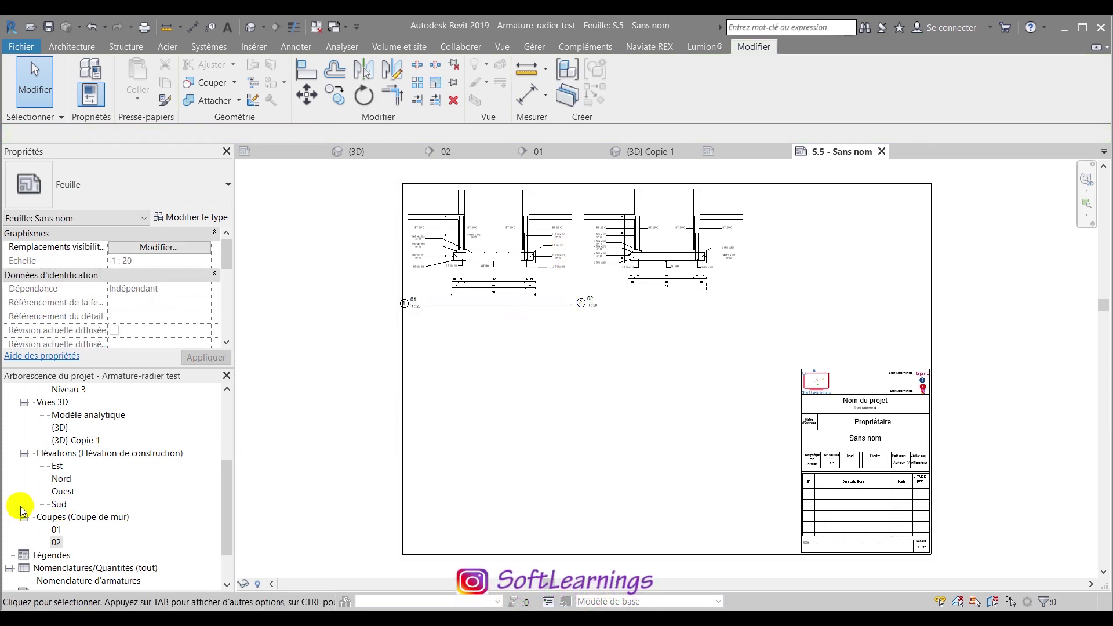
# - Place the {3D} Copie 1 view on the sheet below section view 01
pyautogui.click(67, 442)
pyautogui.moveTo(425, 411); pyautogui.dragTo(501, 405)
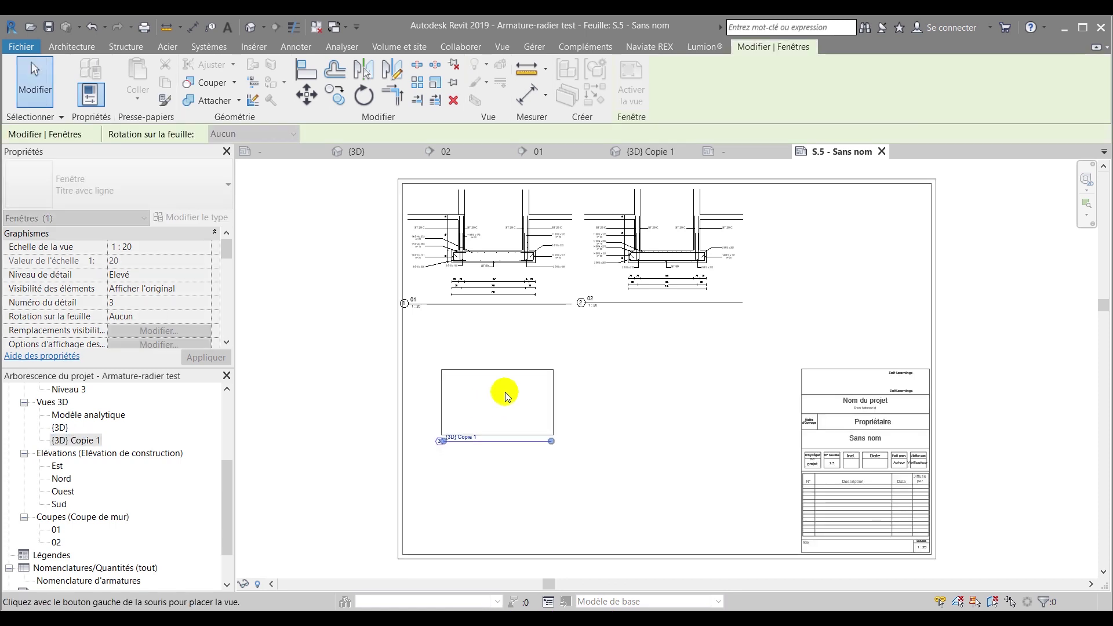
pyautogui.click(493, 378)
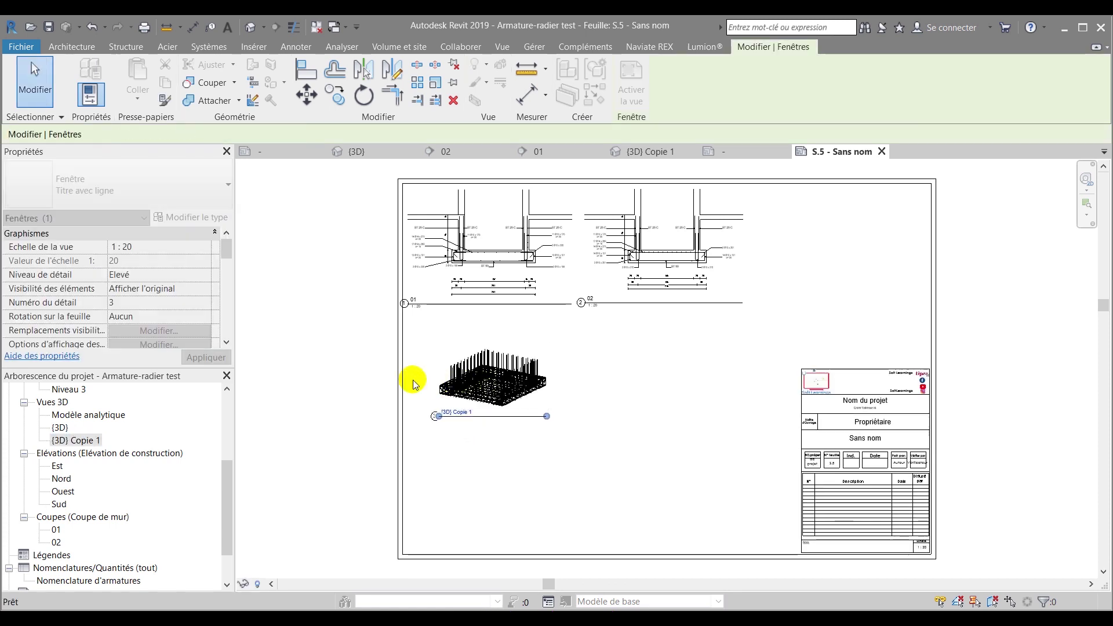
pyautogui.press('Escape')
pyautogui.scroll(5, 455, 384)
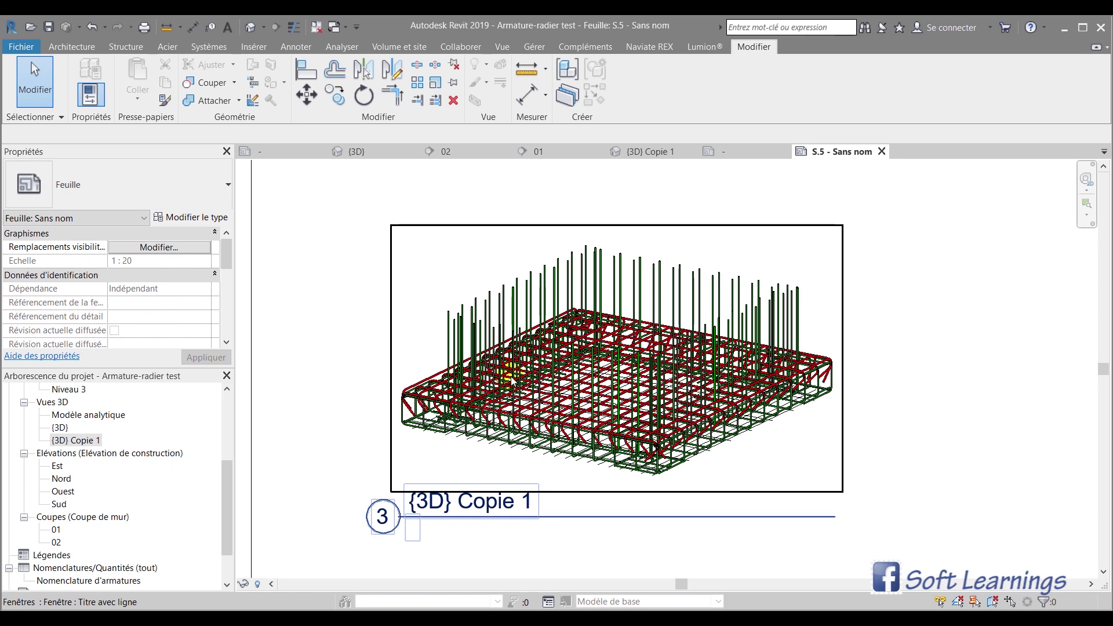
pyautogui.scroll(-4, 522, 403)
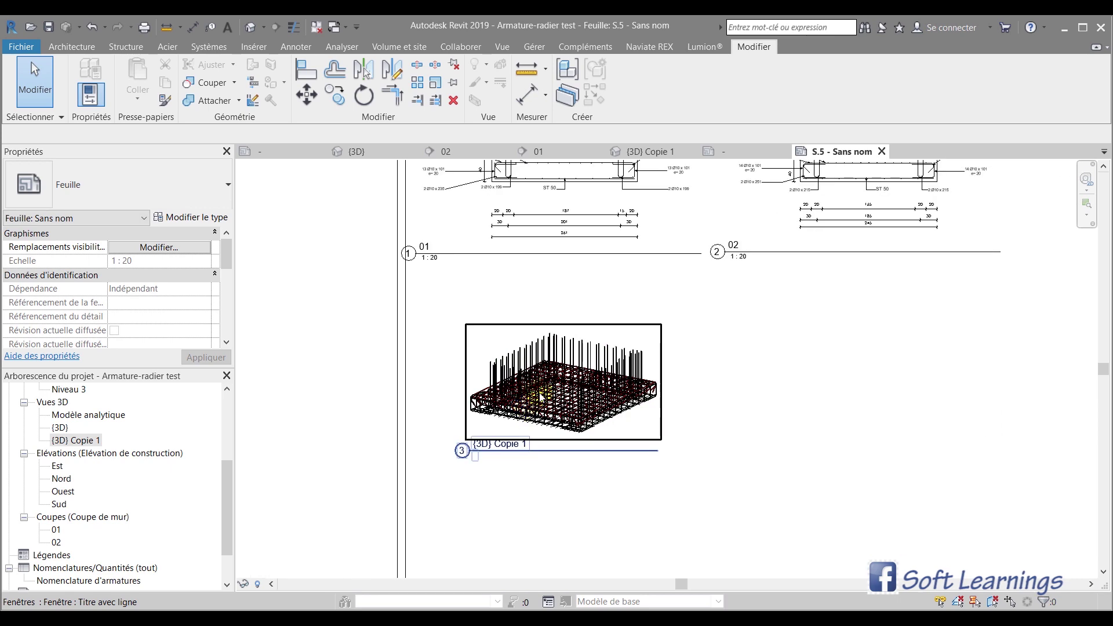
pyautogui.scroll(-3, 540, 398)
# - Activate the {3D} Copie 1 viewport, set its scale to 1:10, and deactivate it
pyautogui.click(522, 423)
pyautogui.doubleClick(522, 424)
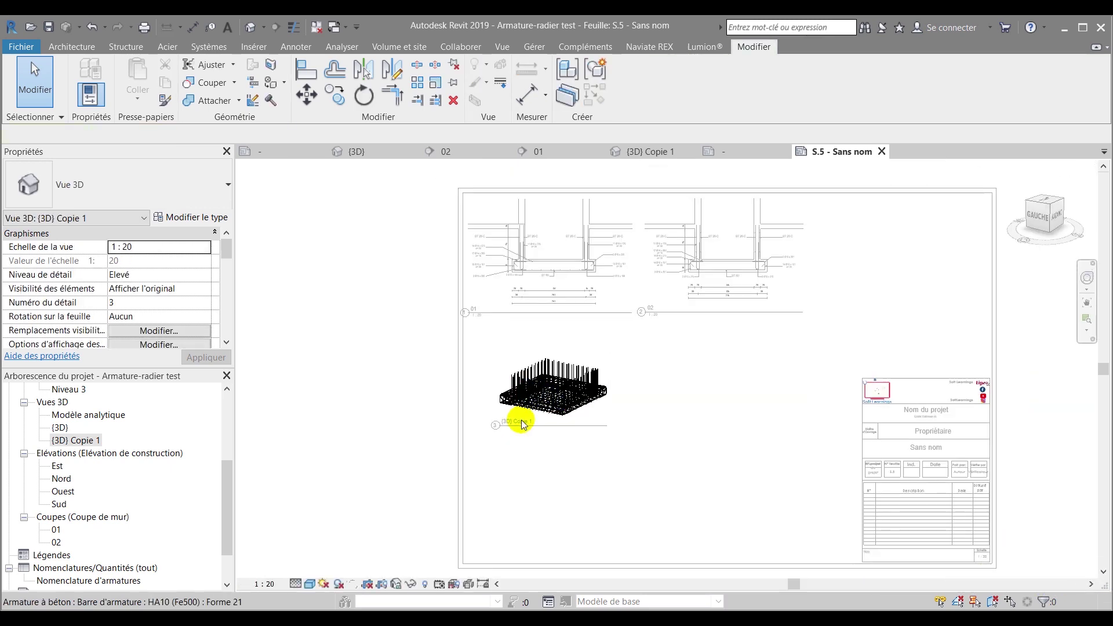
pyautogui.click(263, 585)
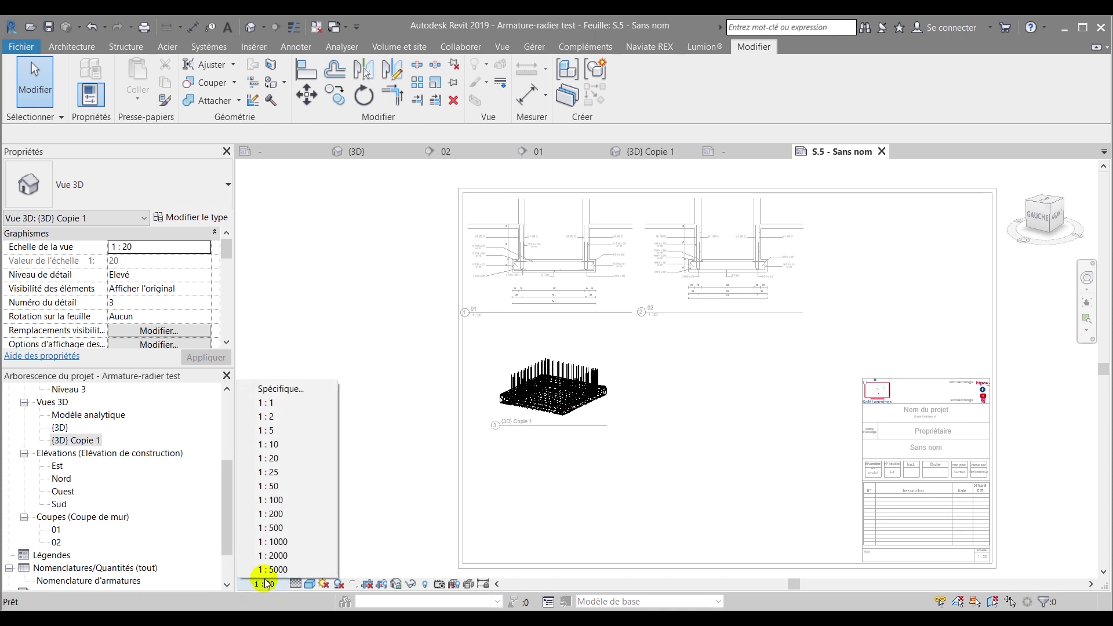
pyautogui.click(283, 447)
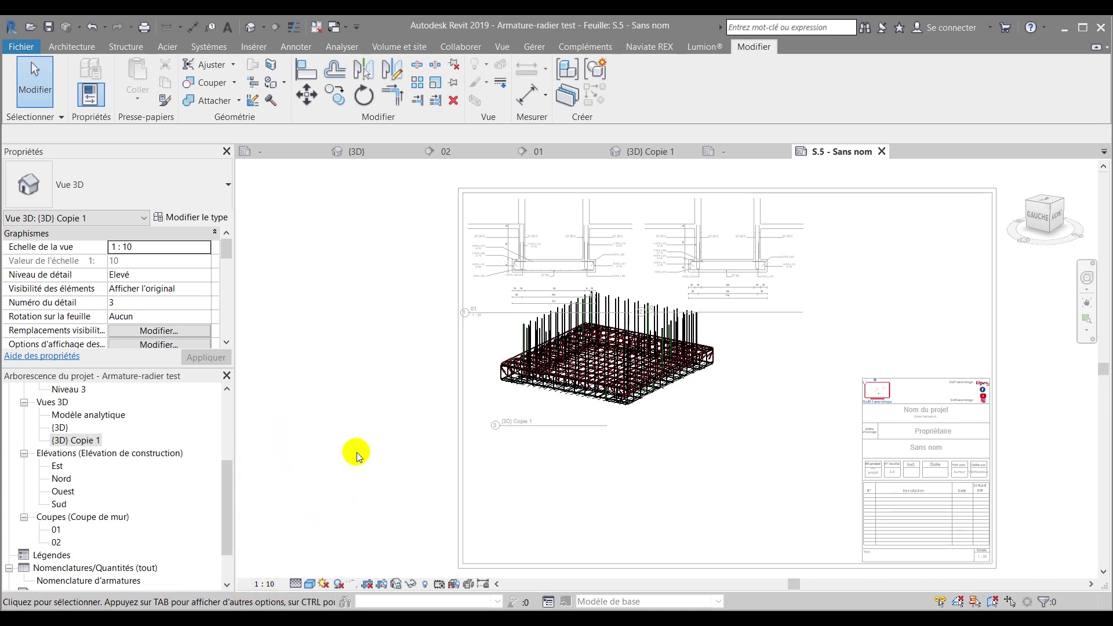
pyautogui.doubleClick(532, 463)
# - Switch the 3D viewport to the Sans titre type and reposition it just below the section views
pyautogui.moveTo(605, 388); pyautogui.dragTo(577, 465)
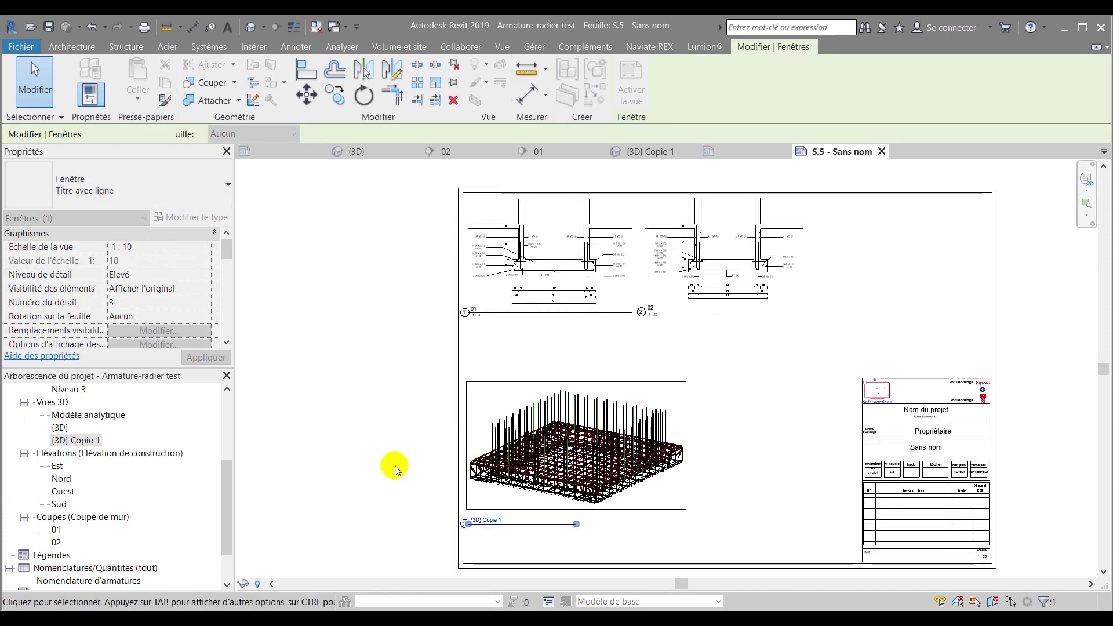
pyautogui.click(393, 462)
pyautogui.click(473, 464)
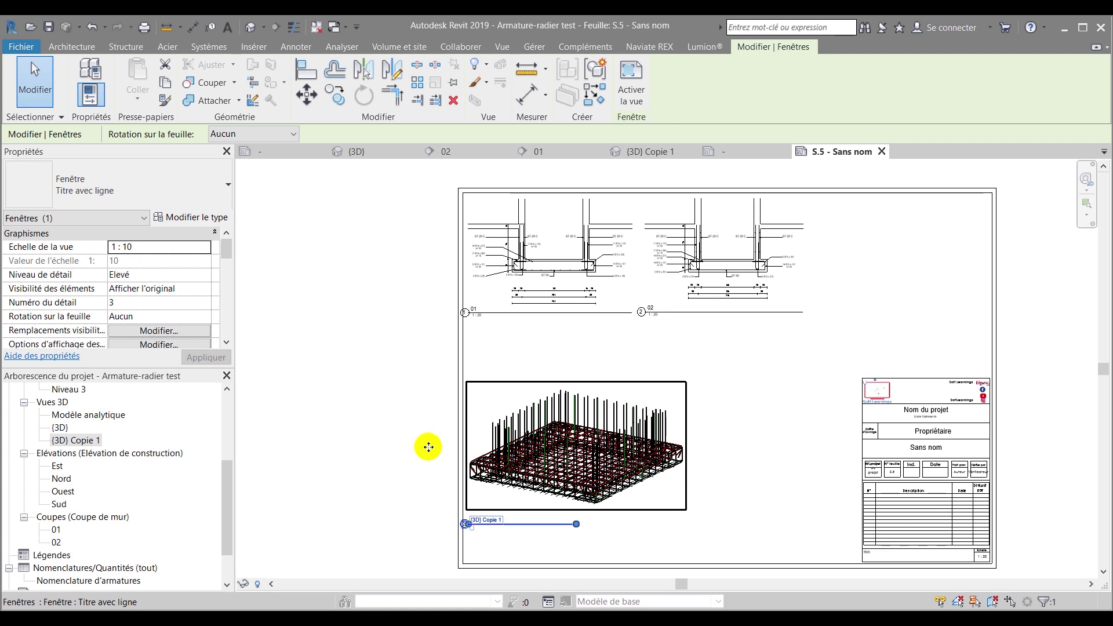
pyautogui.click(134, 194)
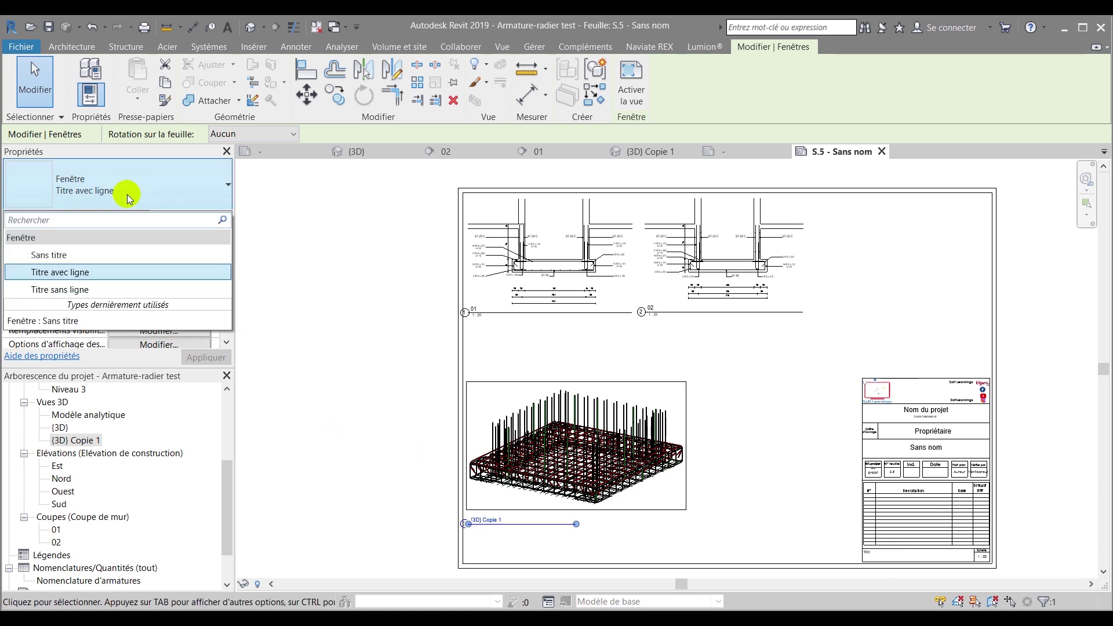
pyautogui.click(98, 263)
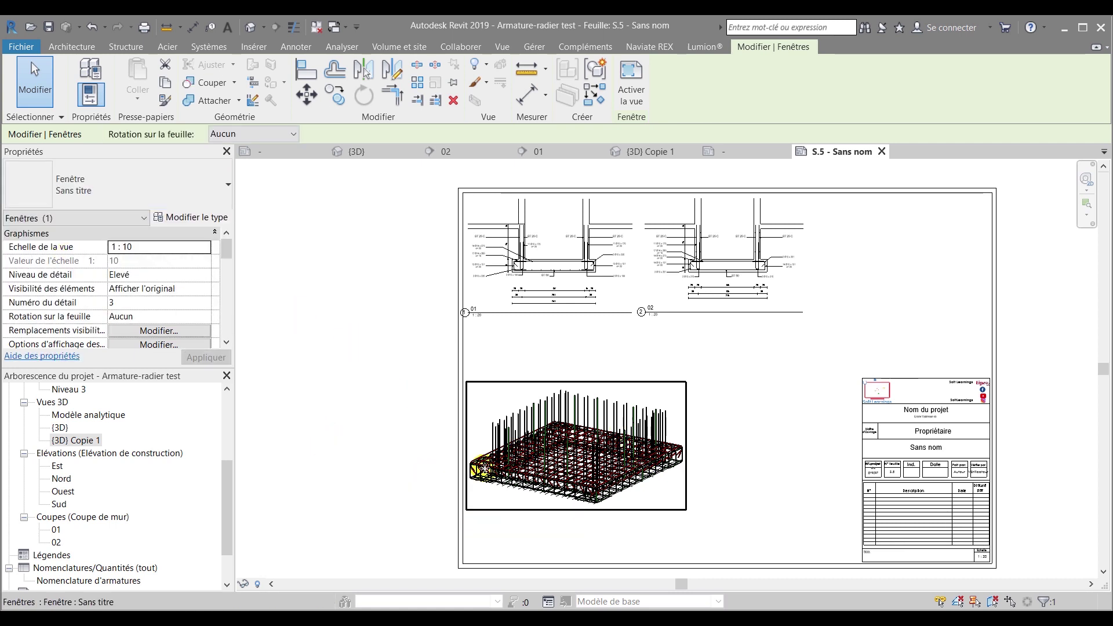
pyautogui.click(287, 389)
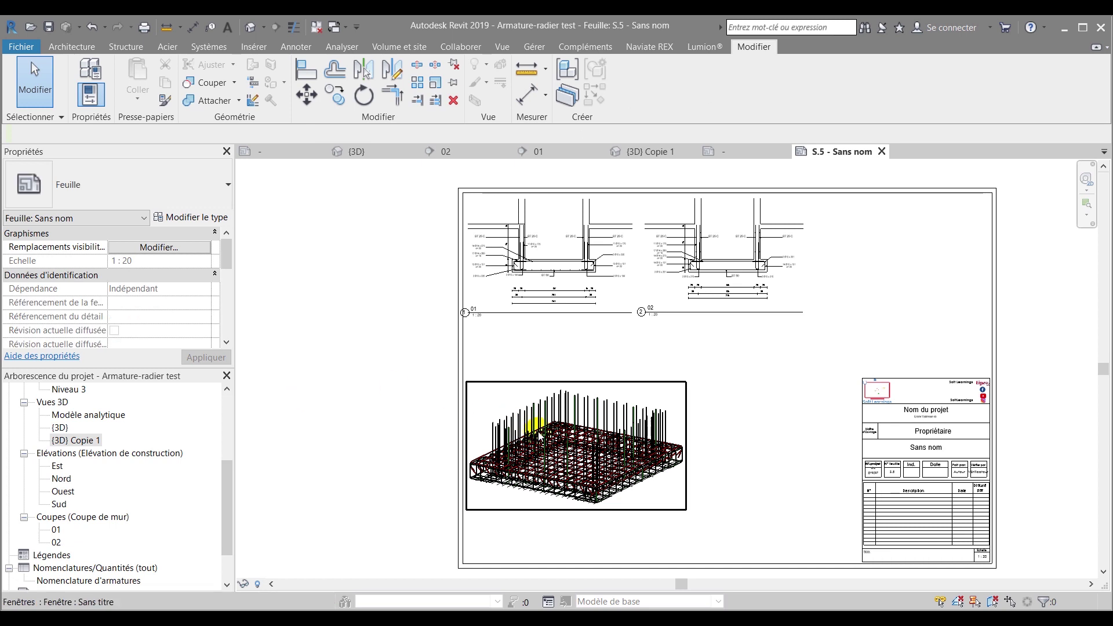
pyautogui.click(563, 441)
pyautogui.moveTo(563, 442); pyautogui.dragTo(576, 388)
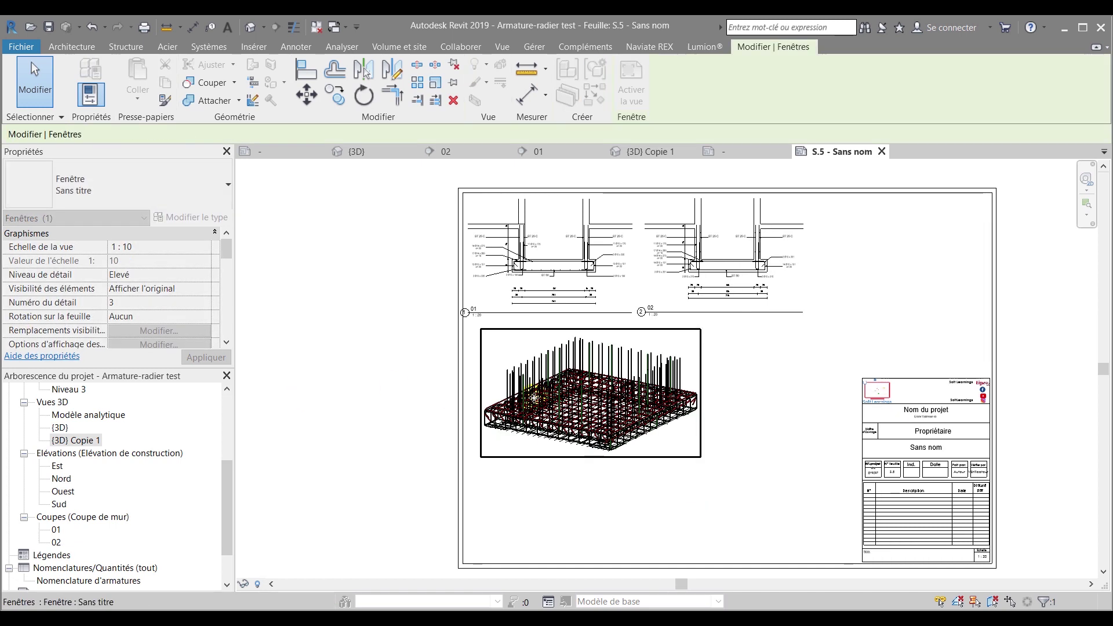
# - Change both section viewports, 01 and 02, to the Titre sans ligne type
pyautogui.click(943, 266)
pyautogui.moveTo(943, 266); pyautogui.dragTo(584, 256)
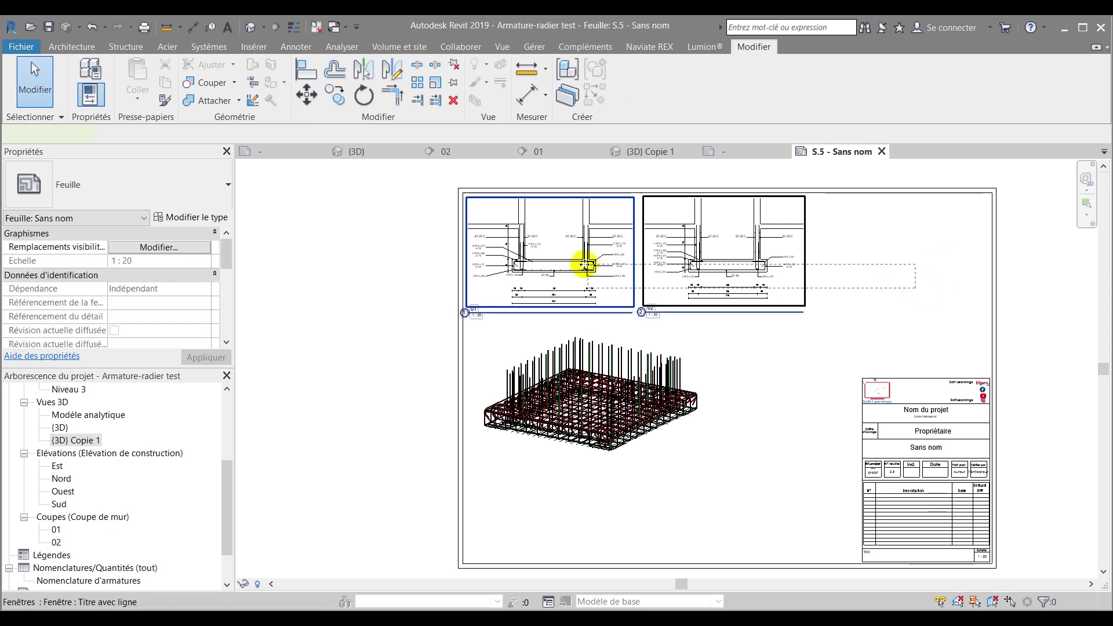
pyautogui.click(149, 187)
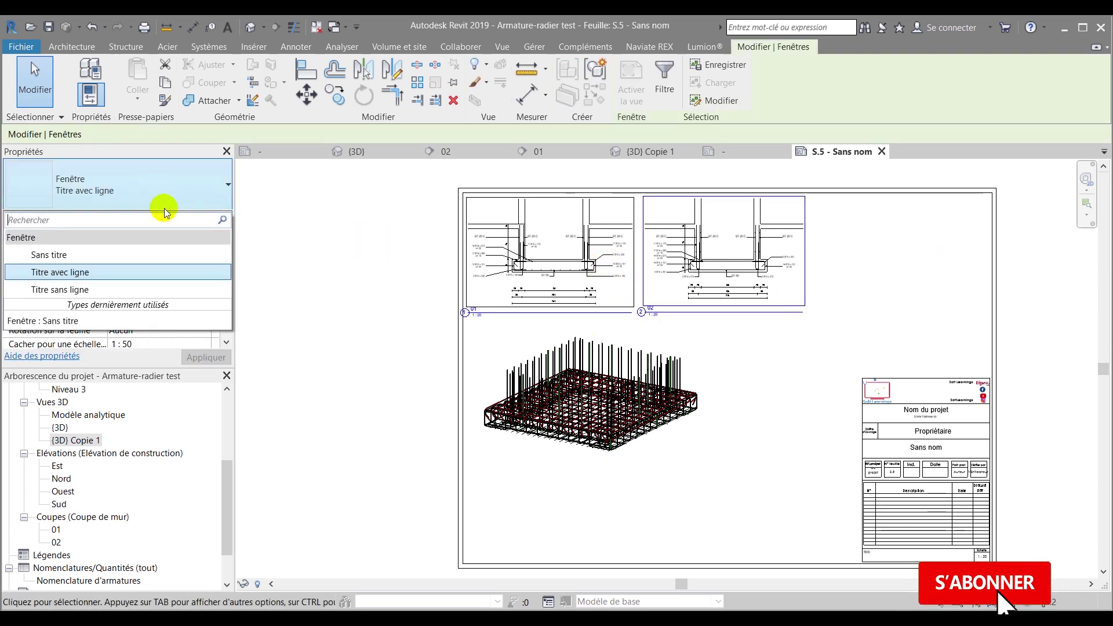
pyautogui.click(75, 288)
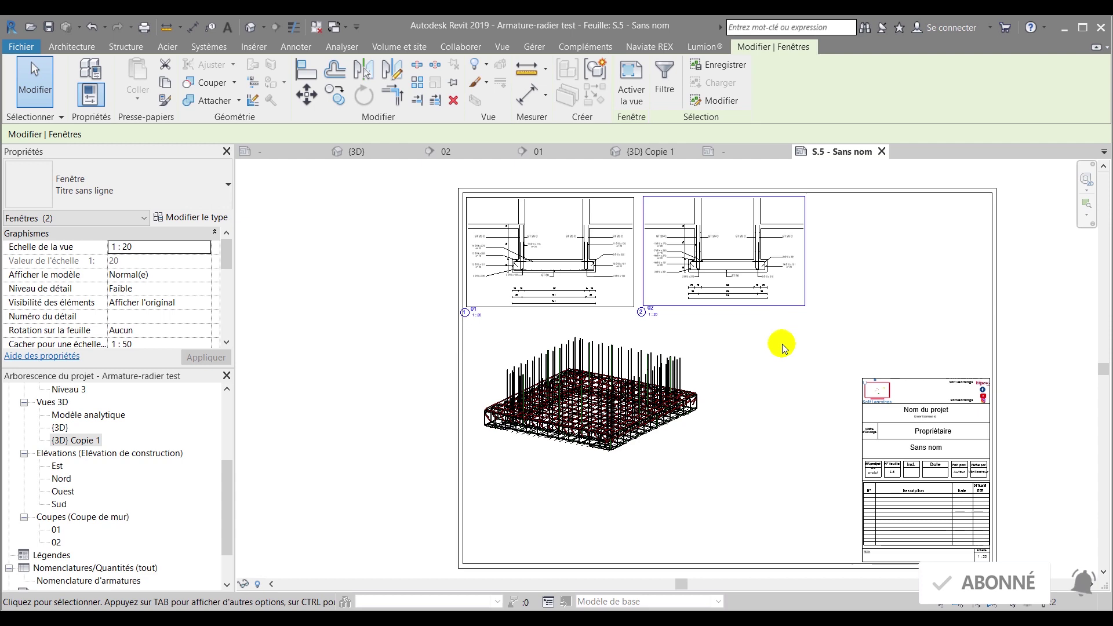
pyautogui.click(765, 351)
pyautogui.scroll(2, 663, 319)
pyautogui.scroll(-2, 608, 308)
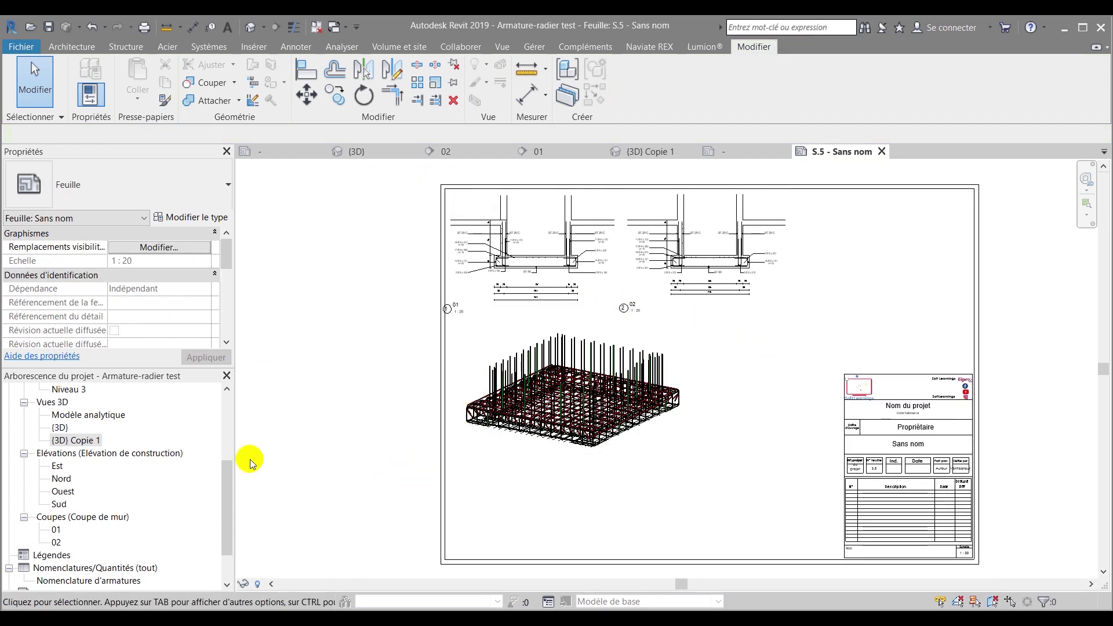
# - Place the Fondations - Radier plan on the sheet between the 3D view and the title block
pyautogui.scroll(4, 79, 480)
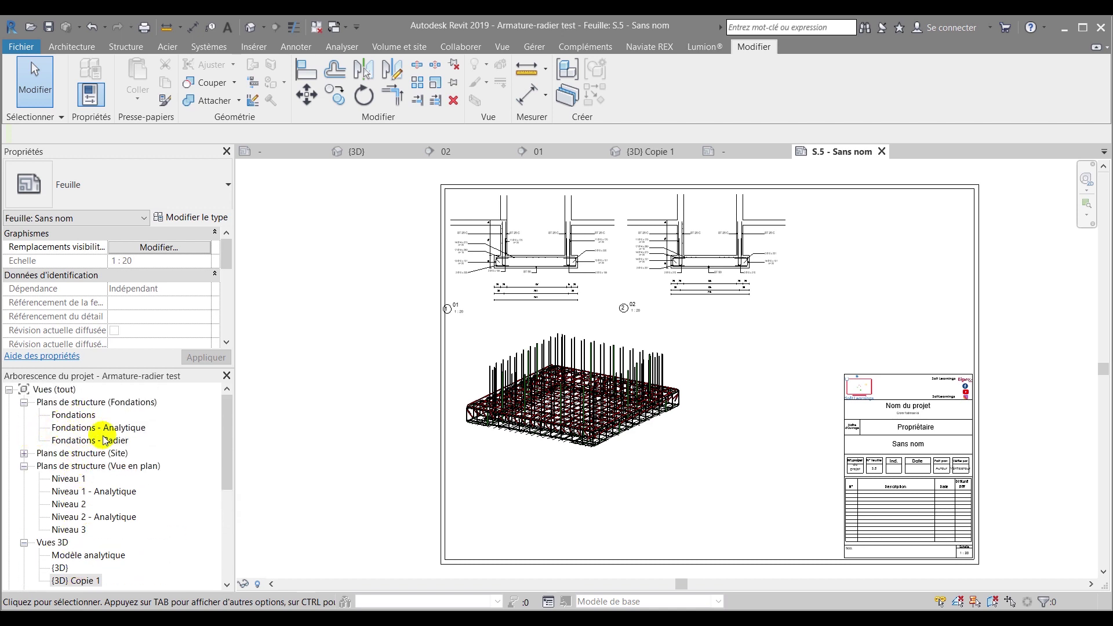
pyautogui.click(70, 440)
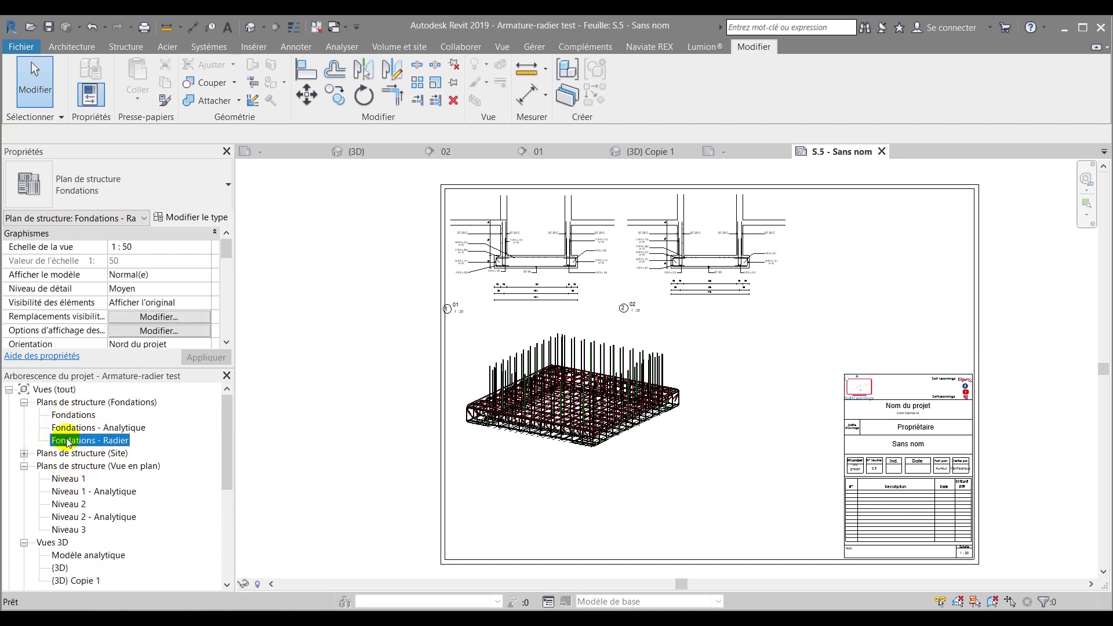
pyautogui.click(748, 477)
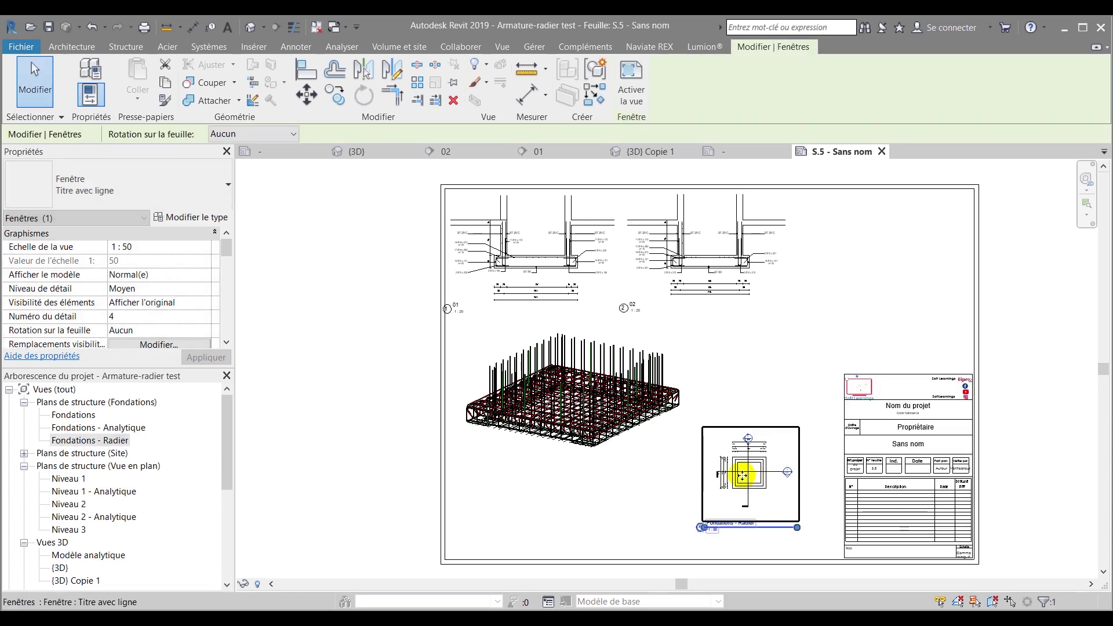
pyautogui.scroll(5, 742, 475)
pyautogui.scroll(-5, 729, 412)
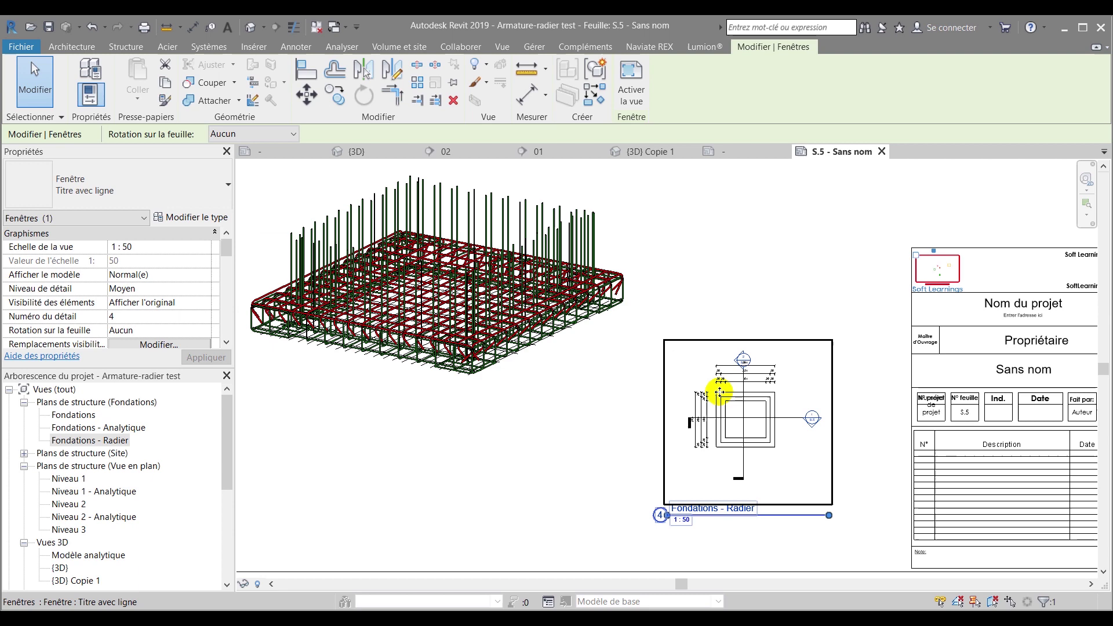
pyautogui.scroll(4, 737, 440)
pyautogui.scroll(-2, 743, 397)
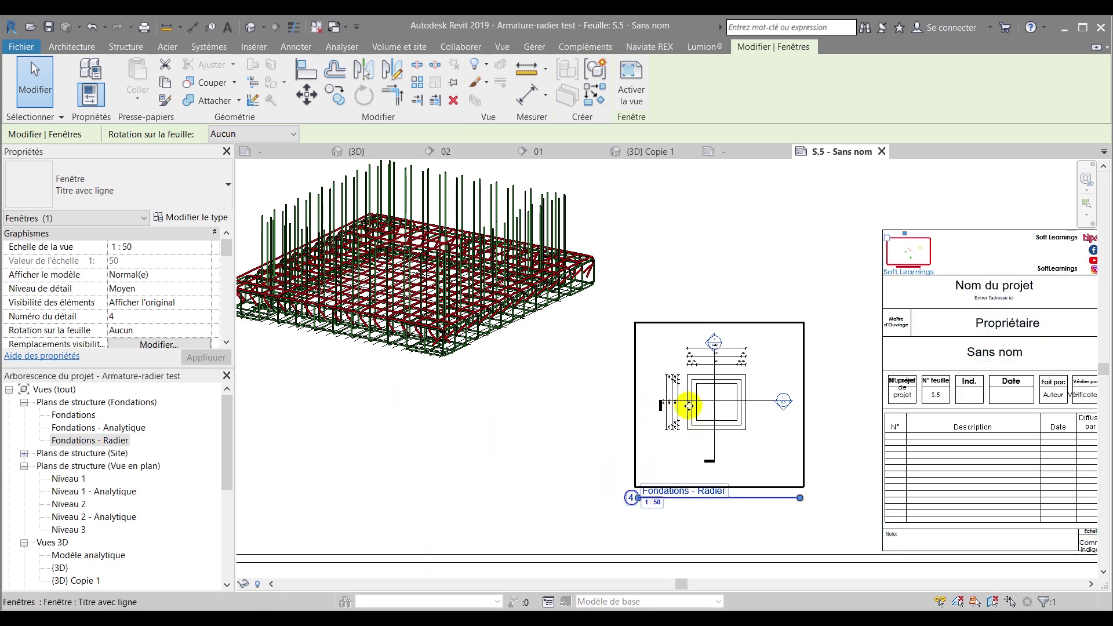
# - Activate the Fondations - Radier viewport and set its scale to 1:20
pyautogui.doubleClick(677, 426)
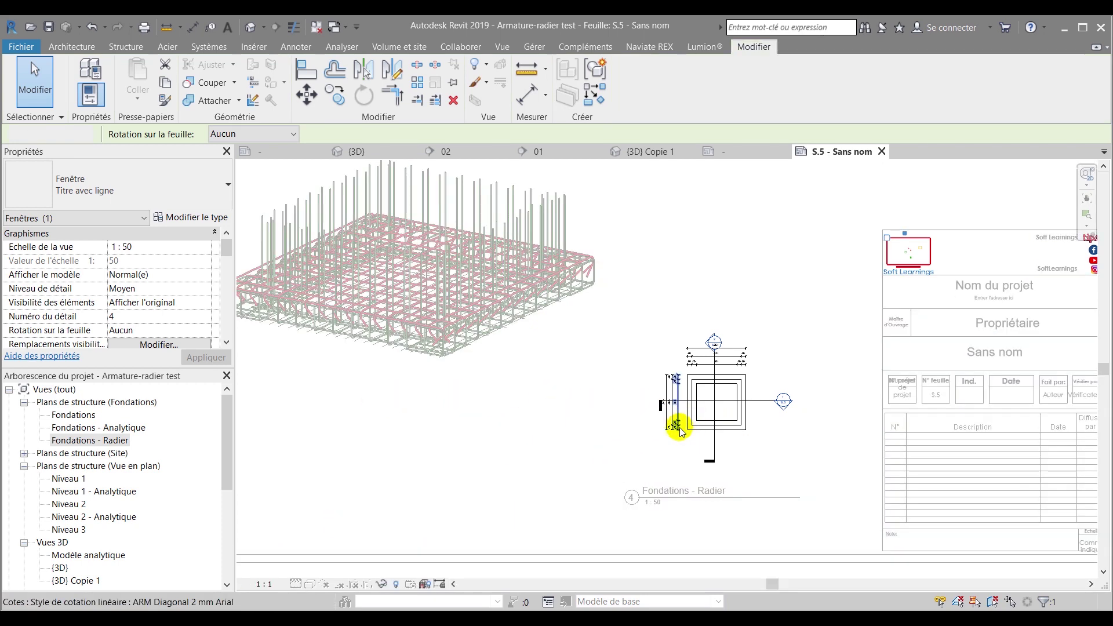
pyautogui.click(258, 584)
pyautogui.click(278, 458)
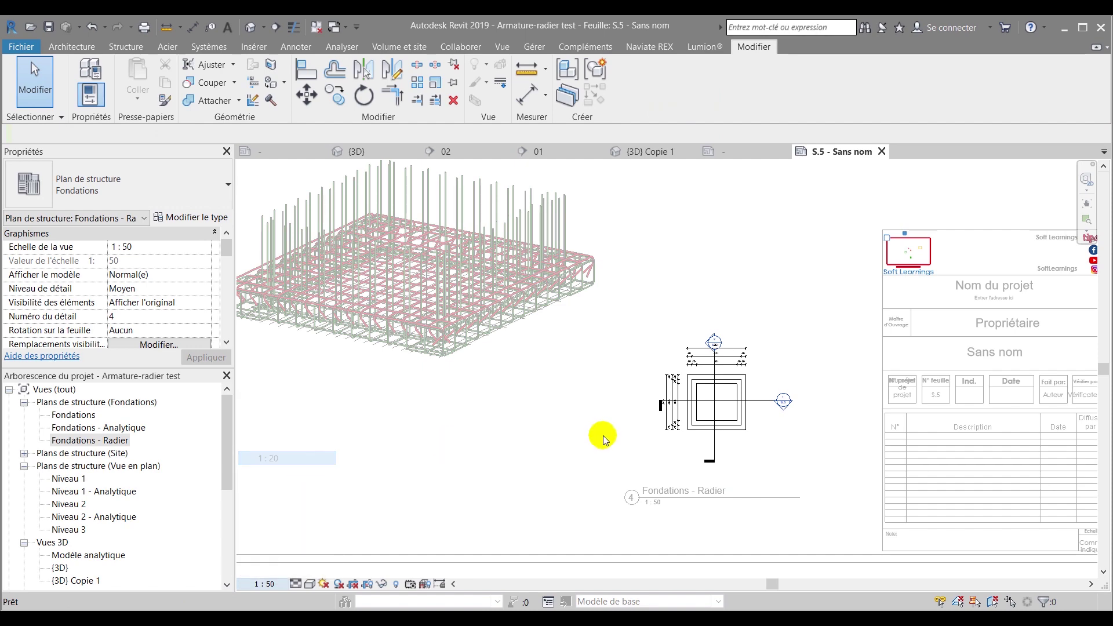
pyautogui.scroll(-2, 625, 470)
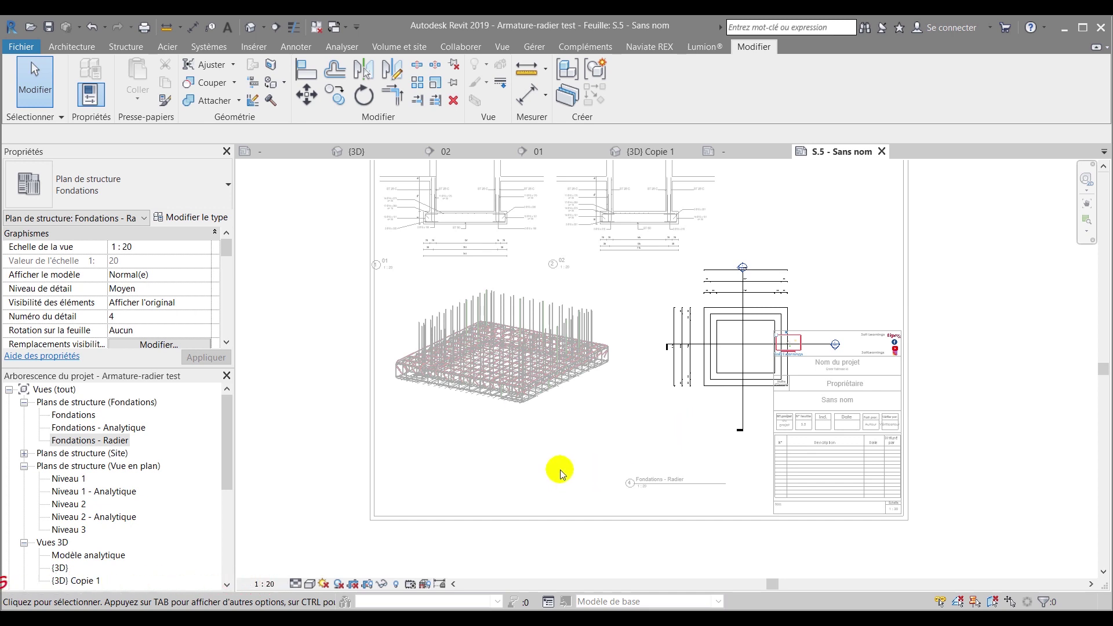
pyautogui.click(518, 472)
# - Move the raft plan viewport to the sheet's lower-left area and set its type to Titre sans ligne
pyautogui.click(718, 355)
pyautogui.moveTo(693, 359); pyautogui.dragTo(473, 417)
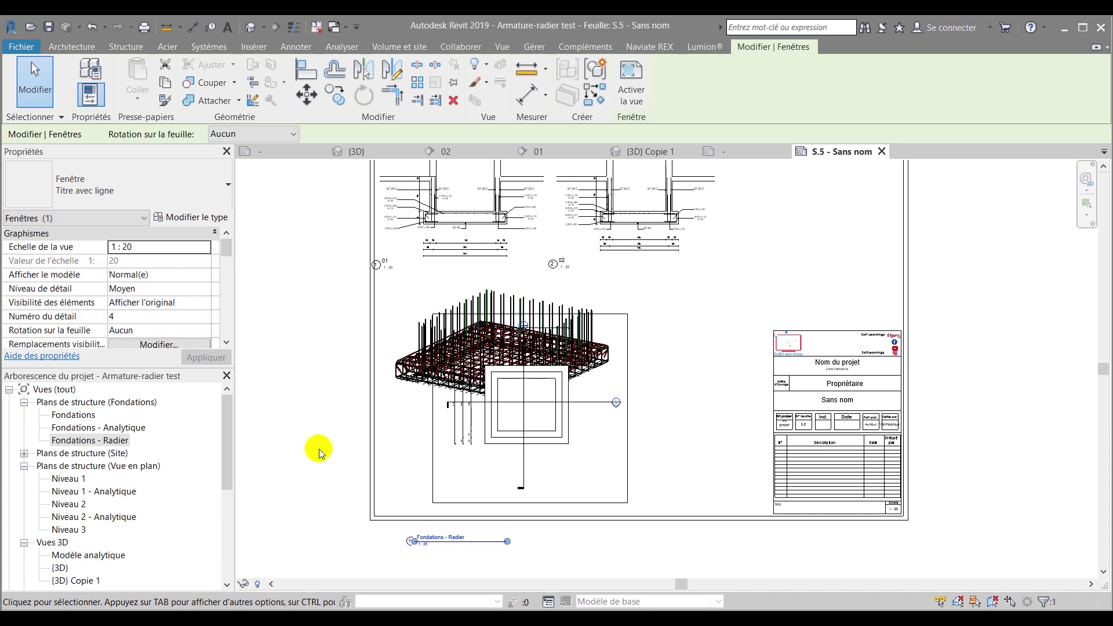
pyautogui.click(145, 185)
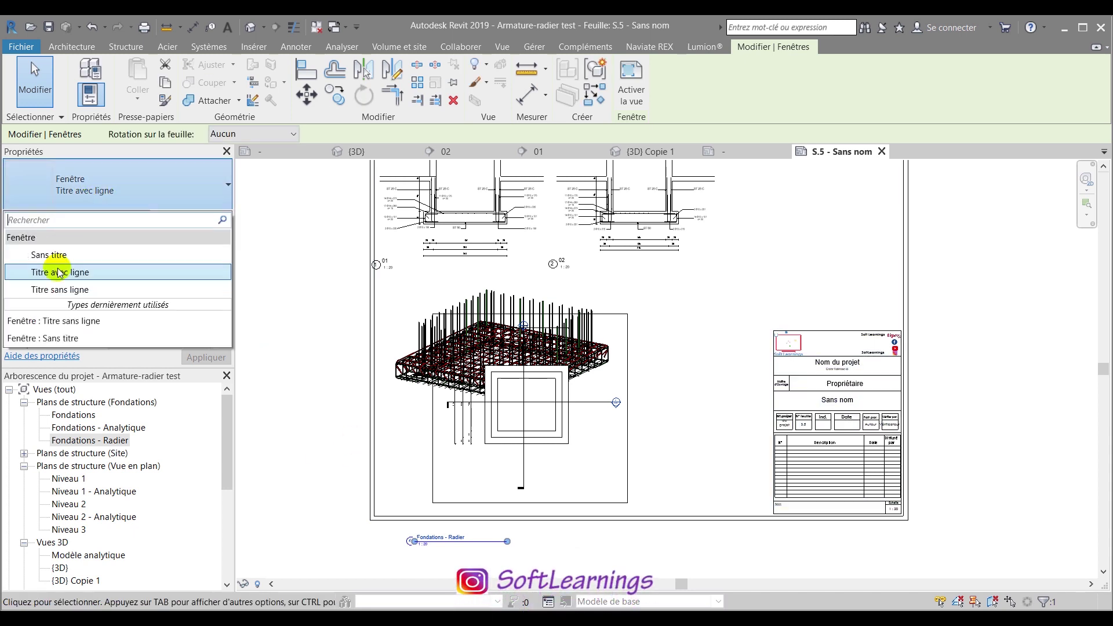
pyautogui.click(82, 289)
pyautogui.click(417, 478)
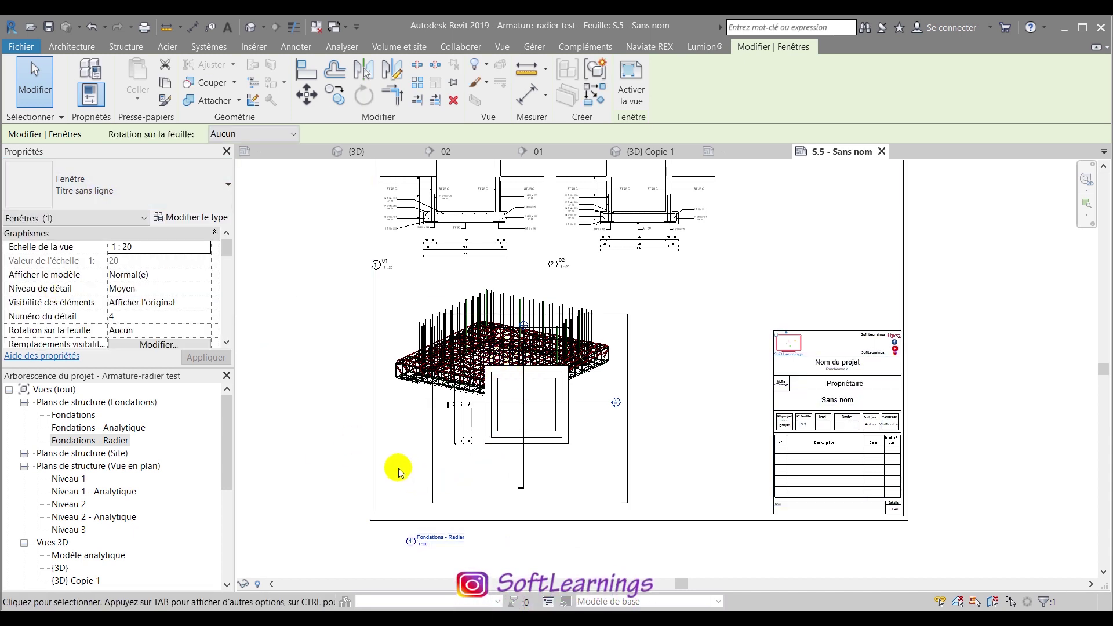
# - Move the 3D viewport above the title block and shift the raft plan viewport toward the sheet's left border
pyautogui.moveTo(423, 341); pyautogui.dragTo(700, 253)
pyautogui.click(480, 348)
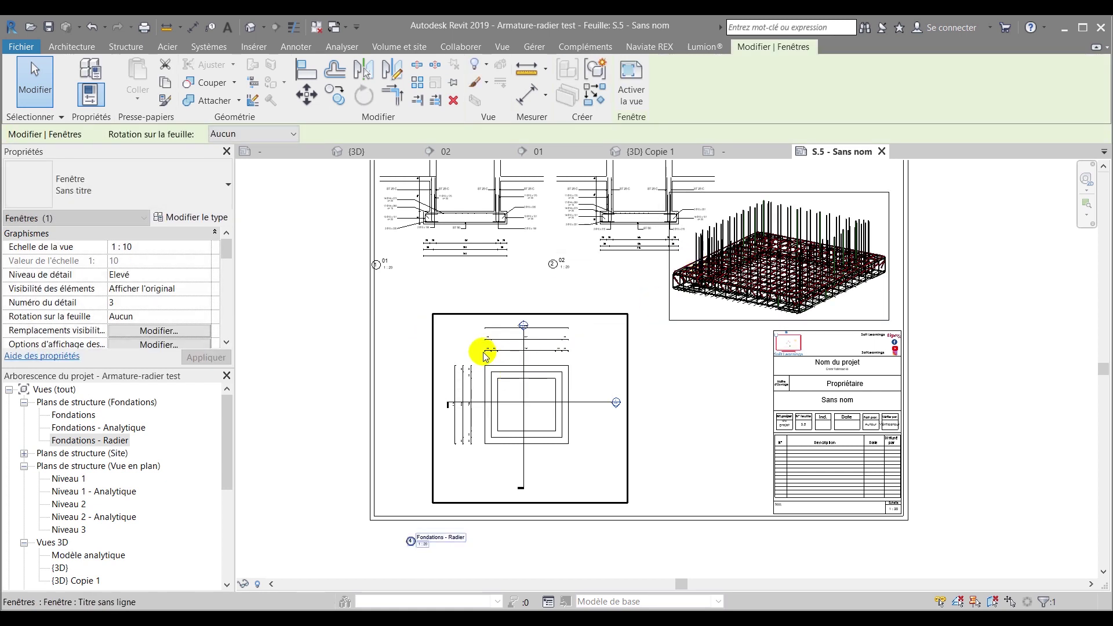
pyautogui.moveTo(514, 365); pyautogui.dragTo(457, 359)
pyautogui.click(305, 480)
# - Move the Fondations - Radier viewport title up inside the sheet border, near the plan's lower-left corner
pyautogui.click(357, 527)
pyautogui.moveTo(358, 526); pyautogui.dragTo(389, 471)
pyautogui.click(335, 436)
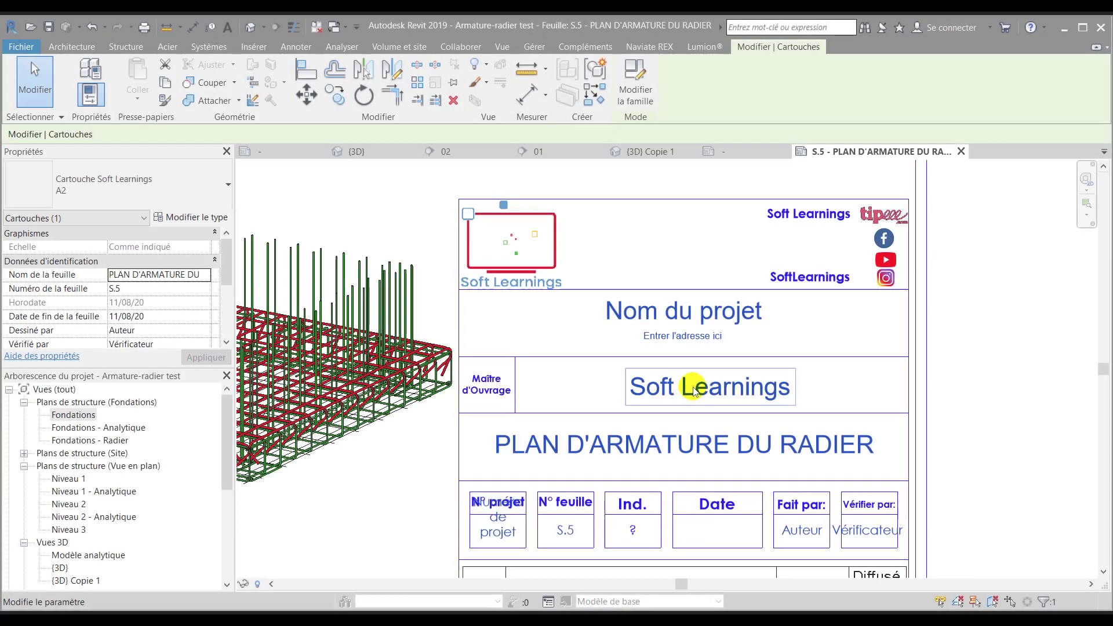
# - Clear the title block selection and check the overall layout of the PLAN D'ARMATURE DU RADIER sheet
pyautogui.click(977, 392)
pyautogui.scroll(-5, 529, 340)
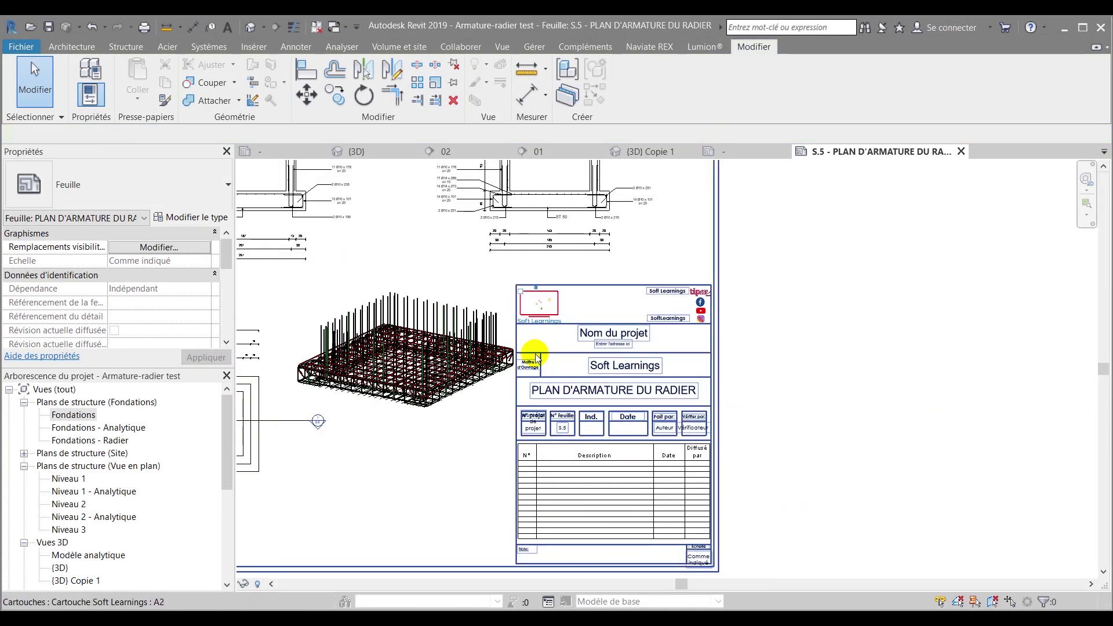
pyautogui.moveTo(271, 351); pyautogui.dragTo(364, 387, button='middle')
pyautogui.scroll(2, 364, 381)
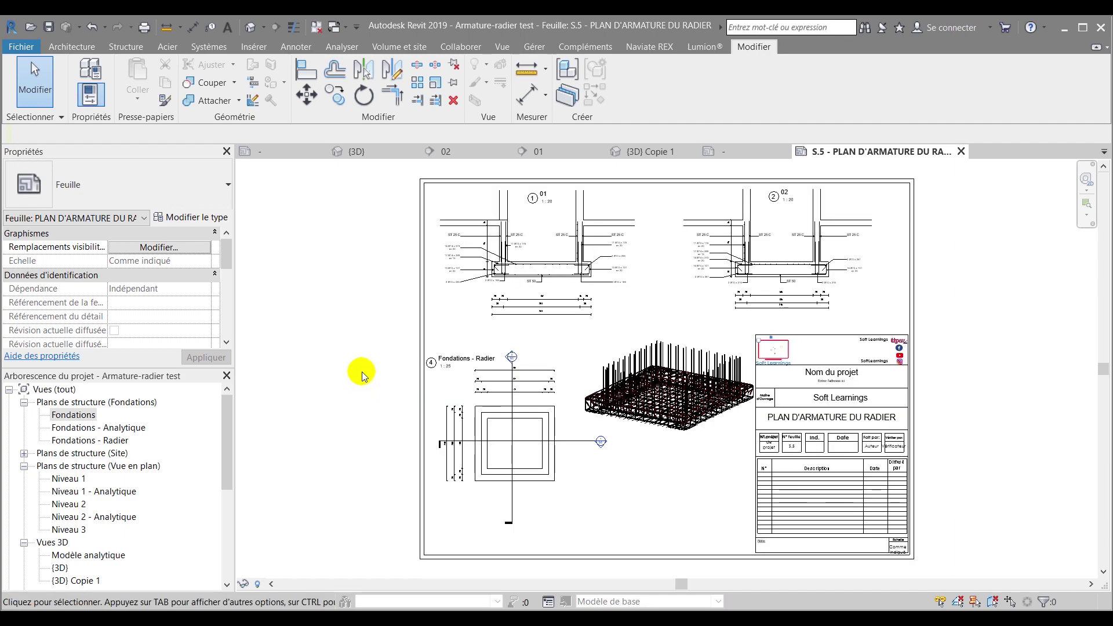